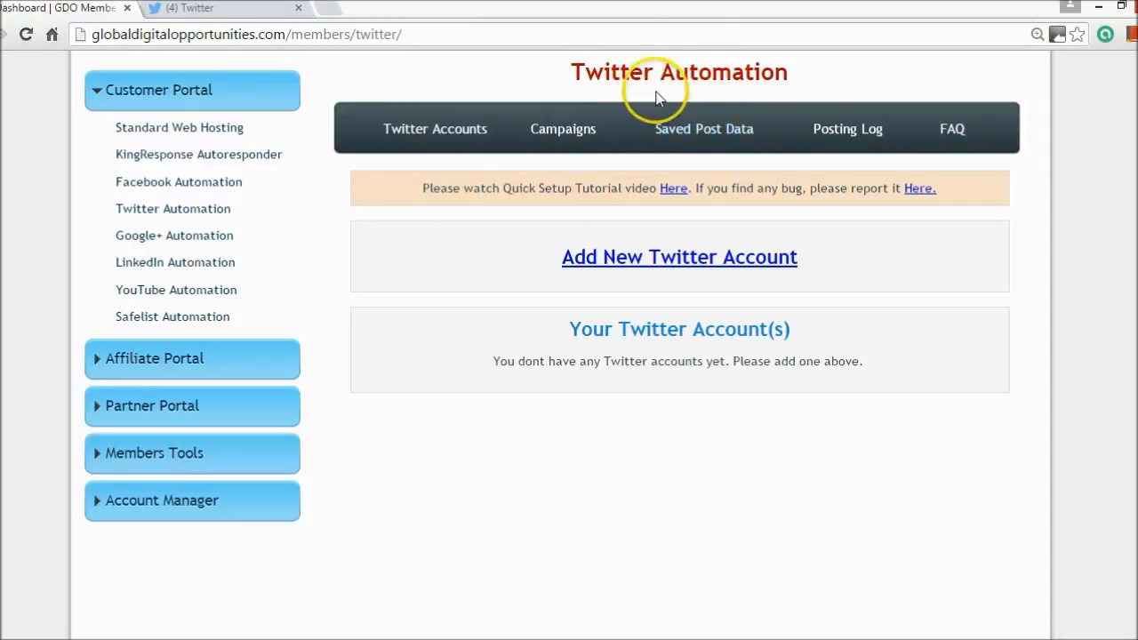
- Open the Add New Twitter Account form and scroll through its empty credential fields down to Submit
scroll(569, 356, up, 3)
scroll(569, 356, down, 4)
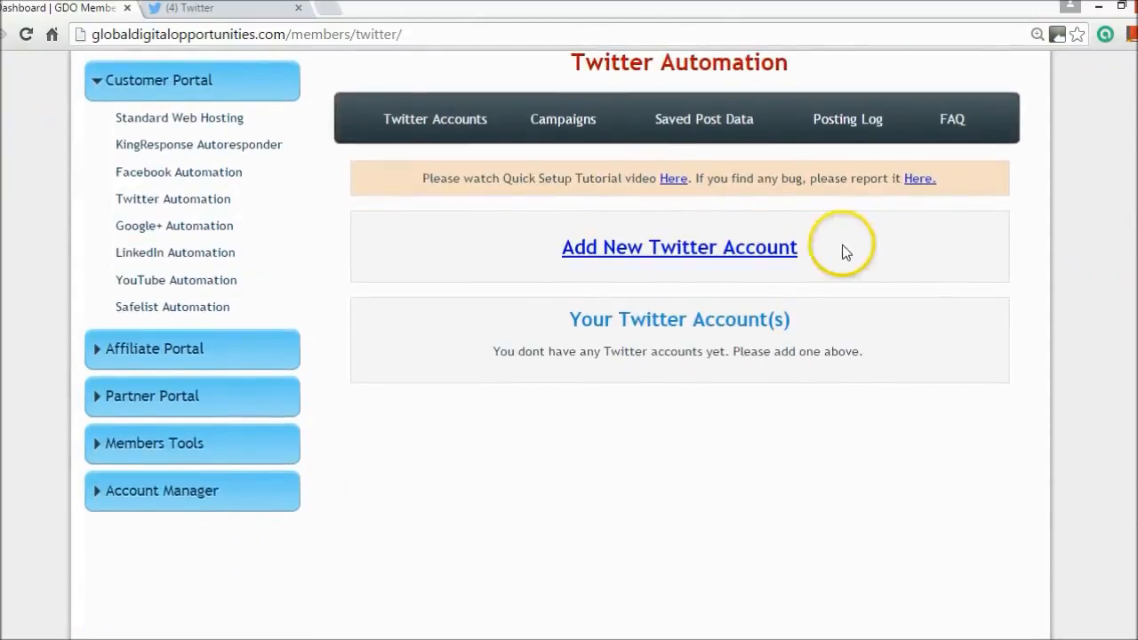
click(673, 258)
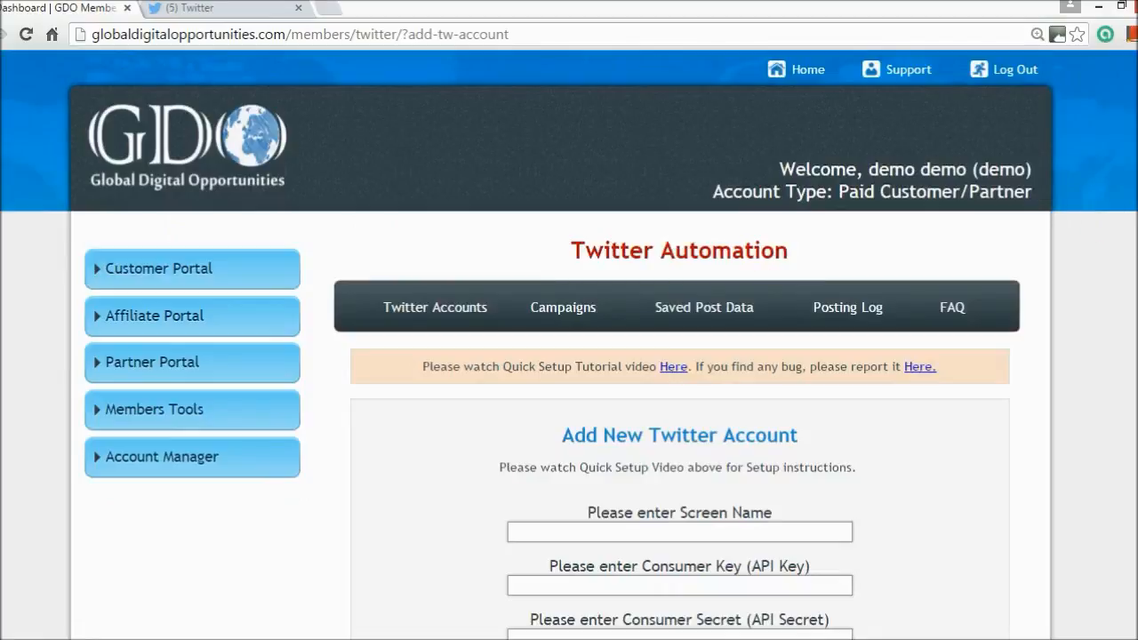
scroll(569, 356, down, 3)
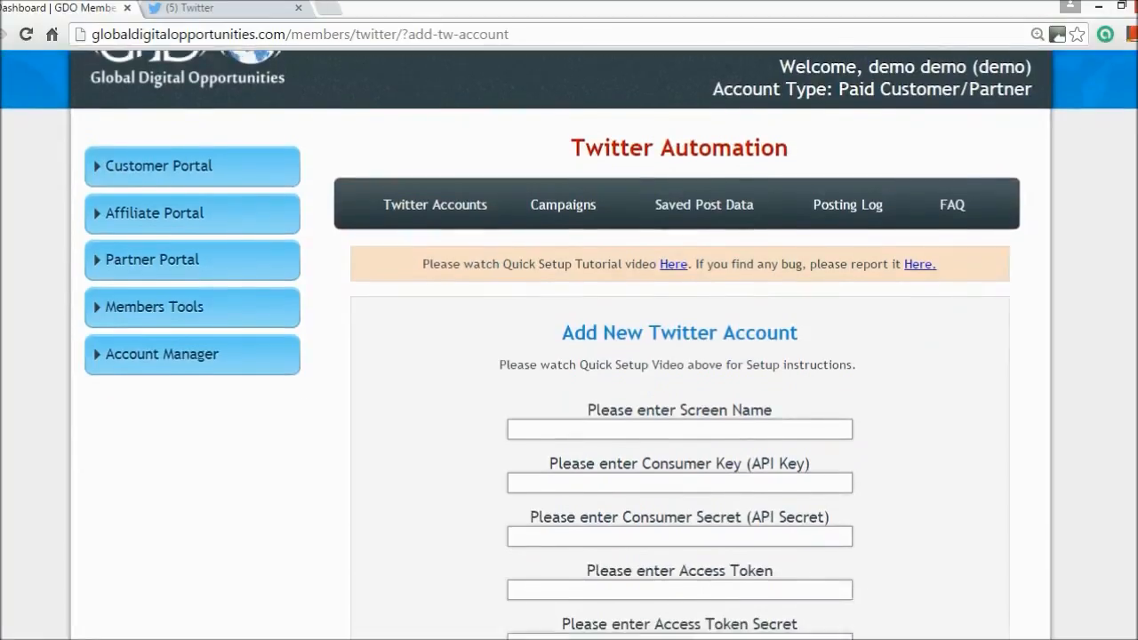
scroll(569, 355, down, 1)
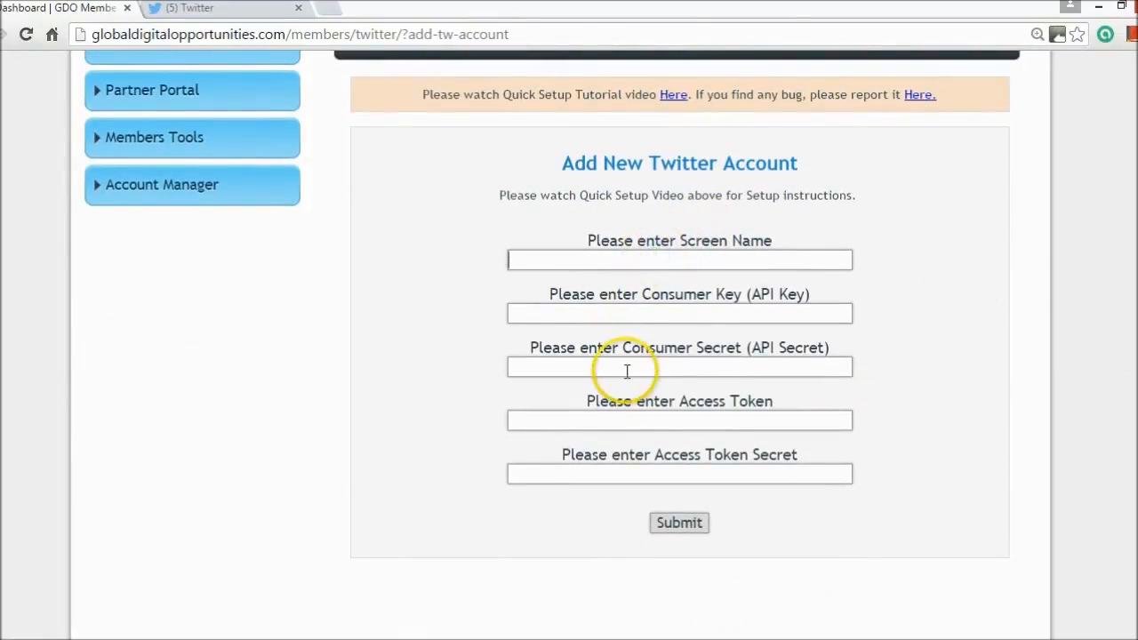
click(722, 359)
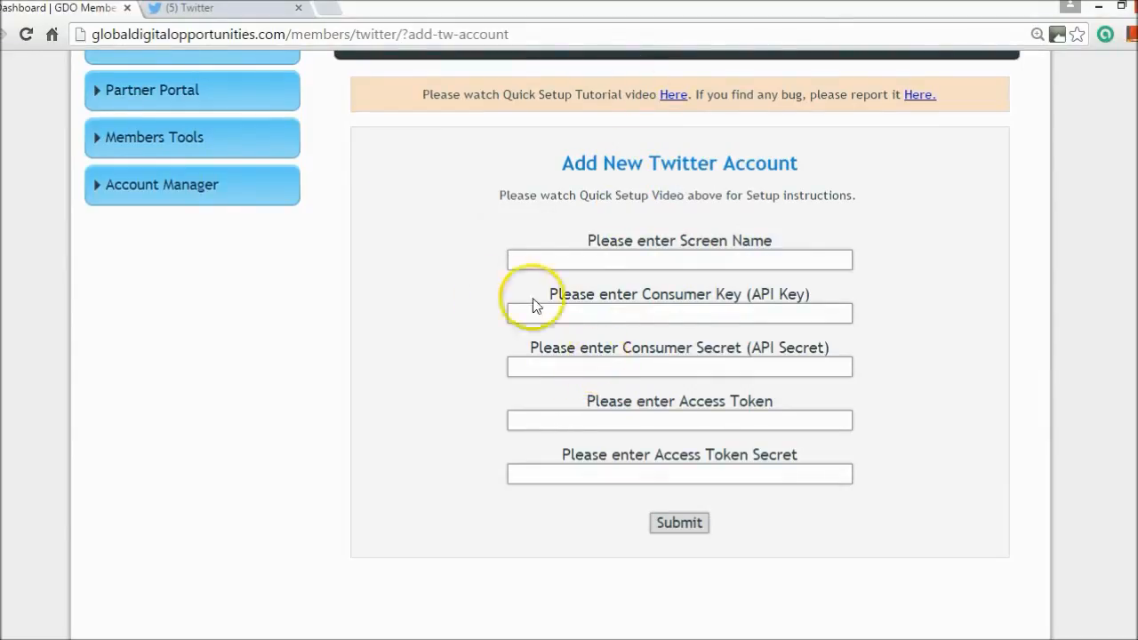
- In the Twitter tab, go to the developer site at dev.twitter.com
click(236, 11)
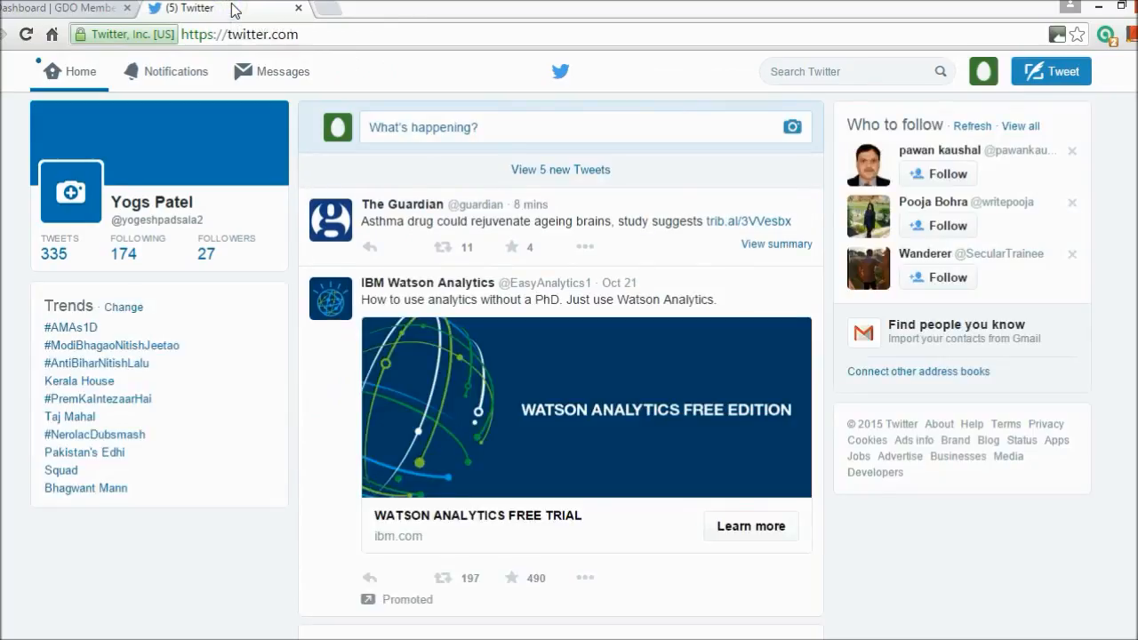
click(275, 36)
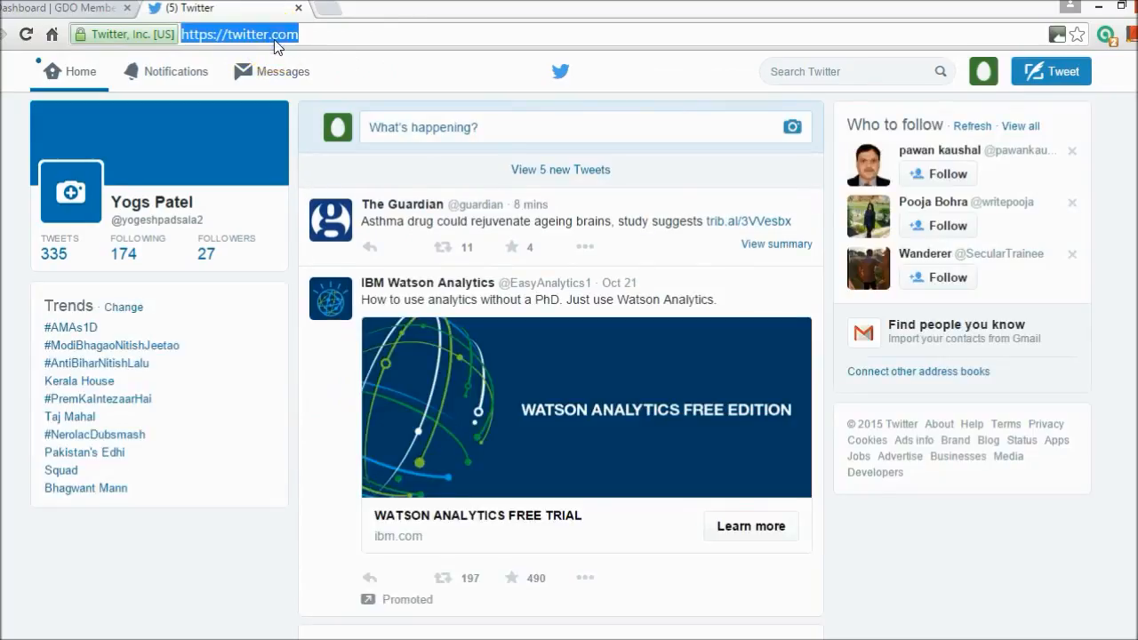
text(dev)
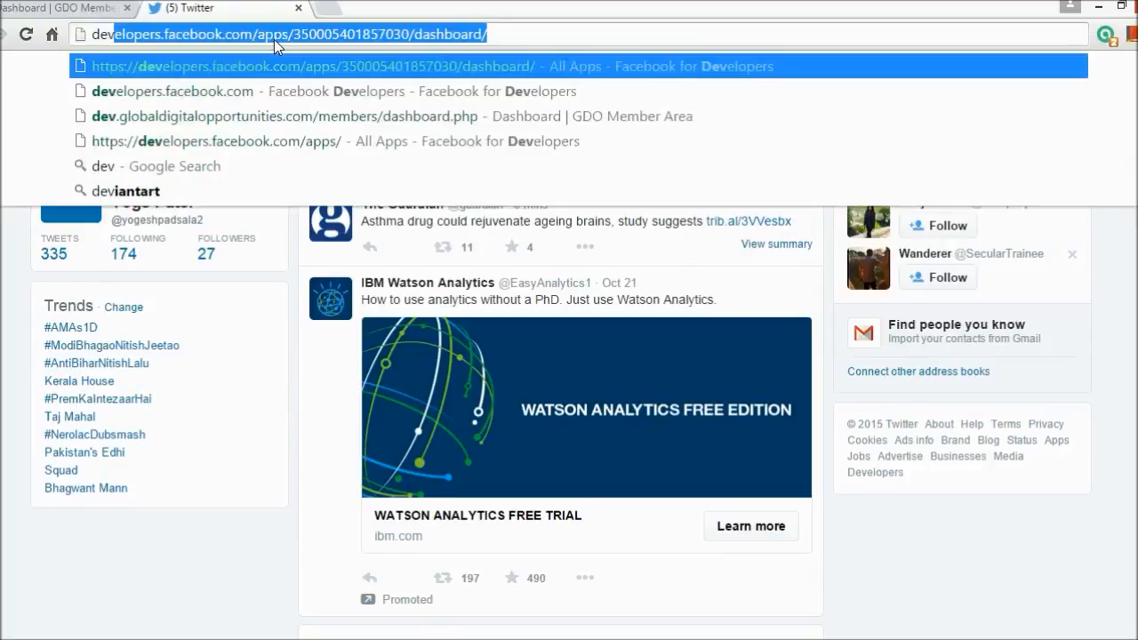
text(.t)
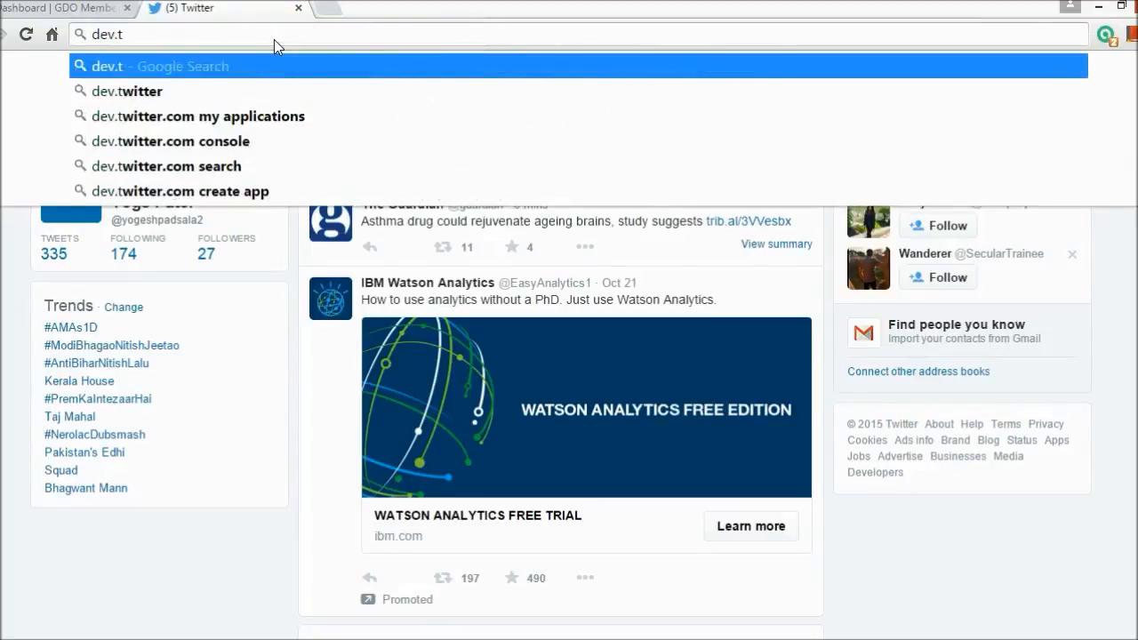
key(Down)
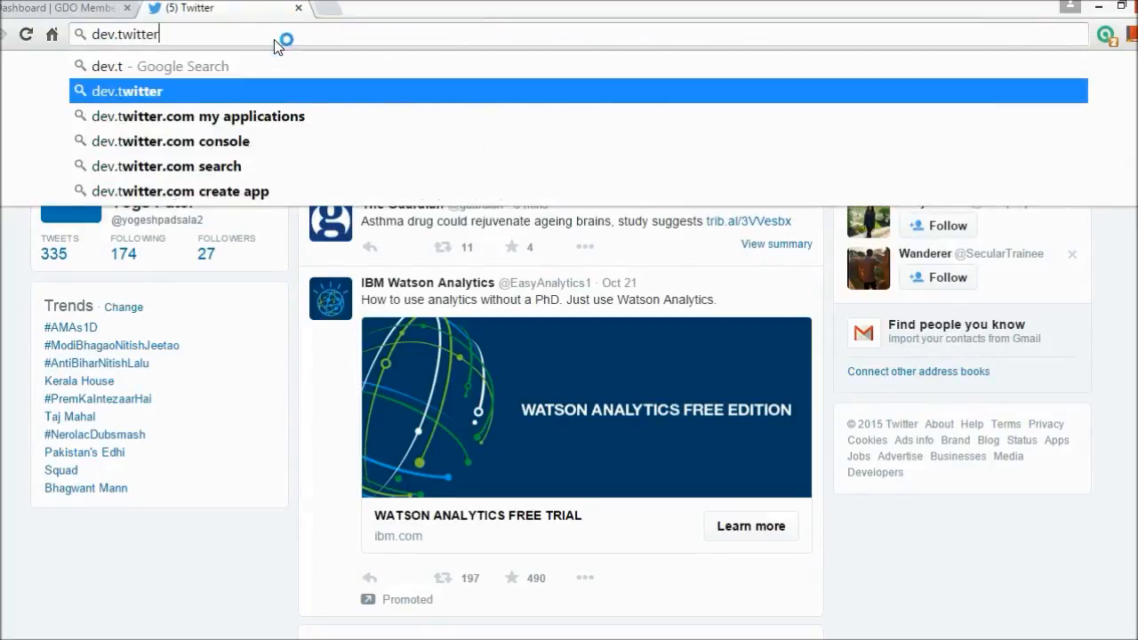
text(.com)
key(Return)
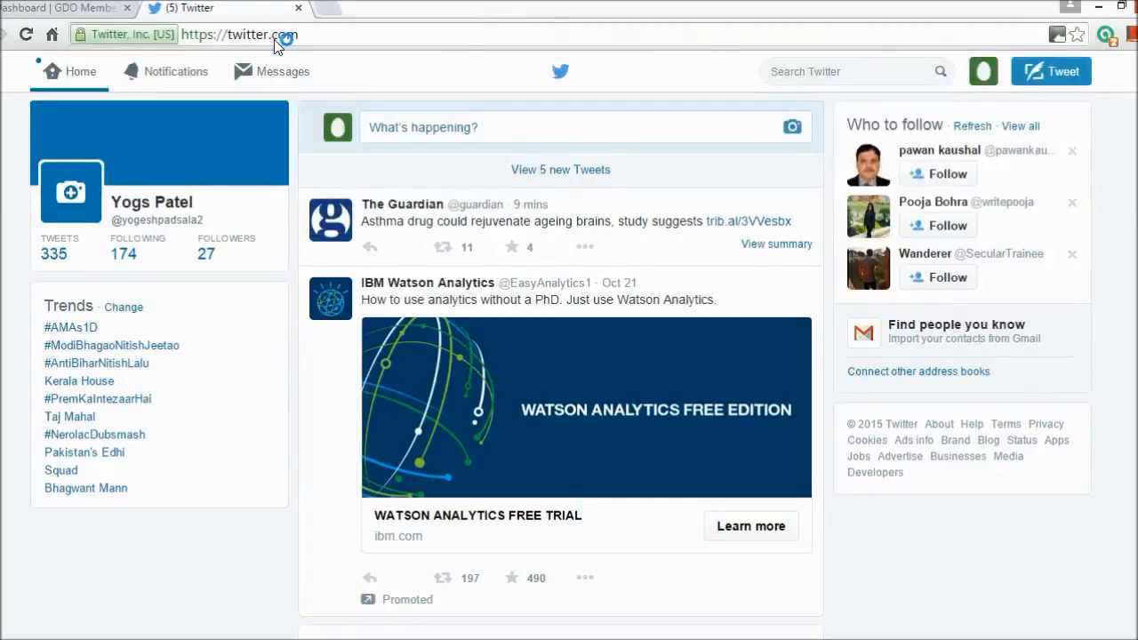
click(425, 79)
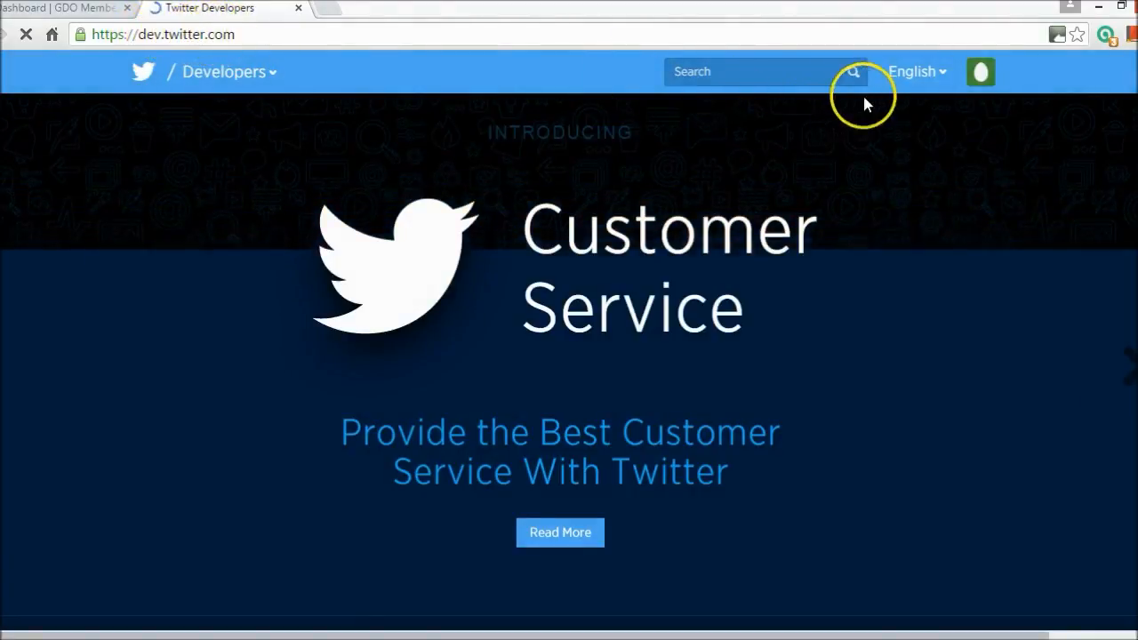
- Load dev.twitter.com/apps to reach the Twitter Apps list
click(980, 71)
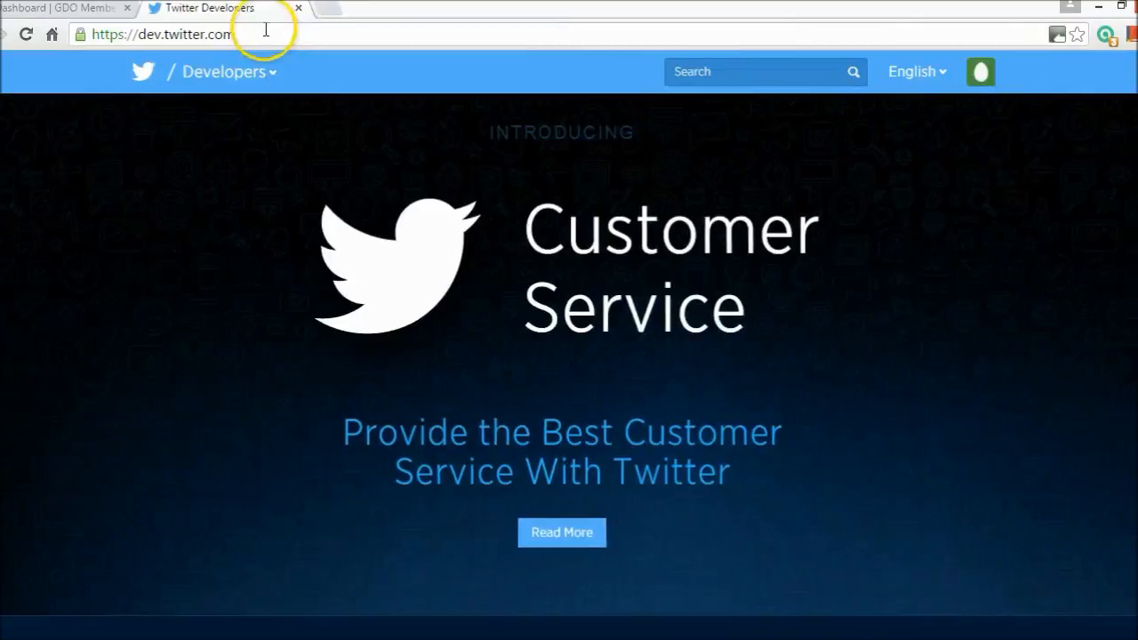
mouse_move(247, 95)
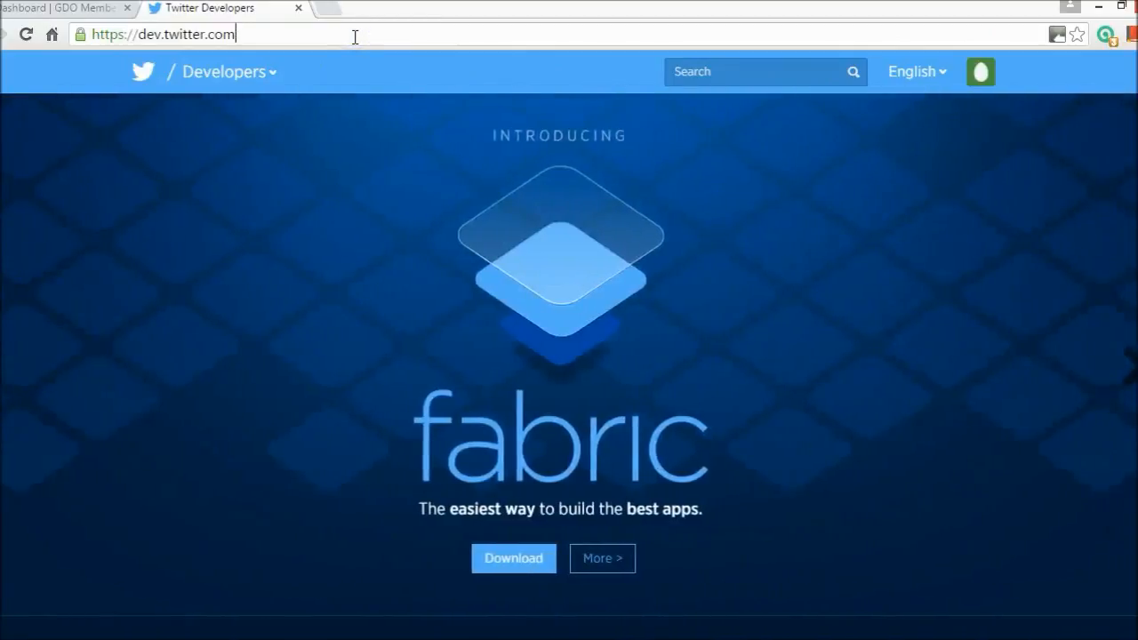
text(/app)
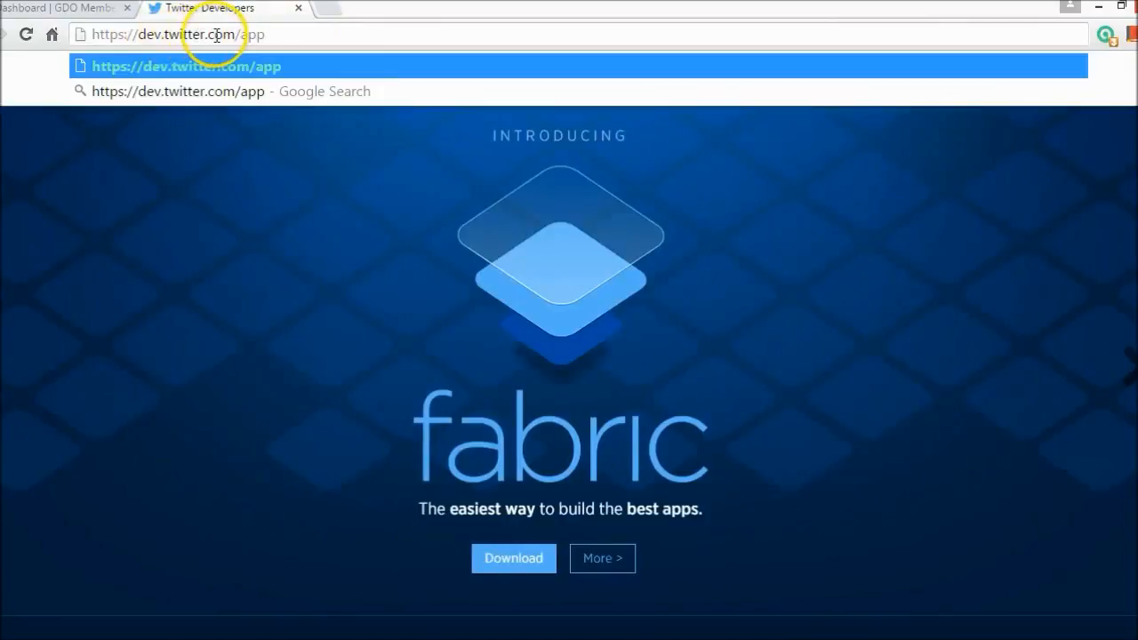
key(Return)
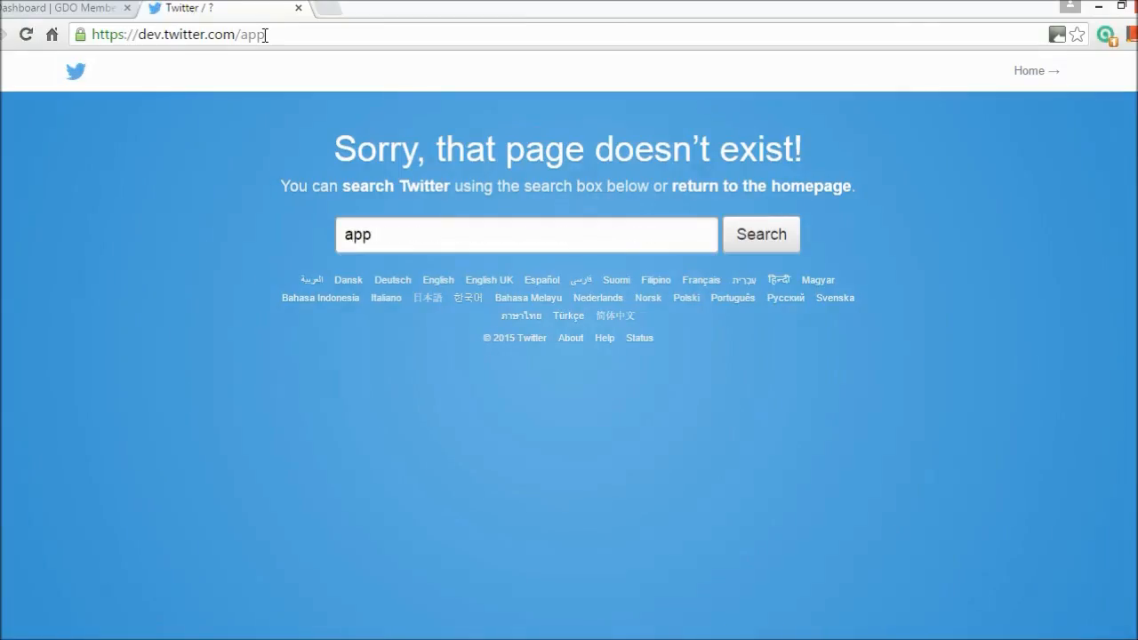
text(apps)
key(Return)
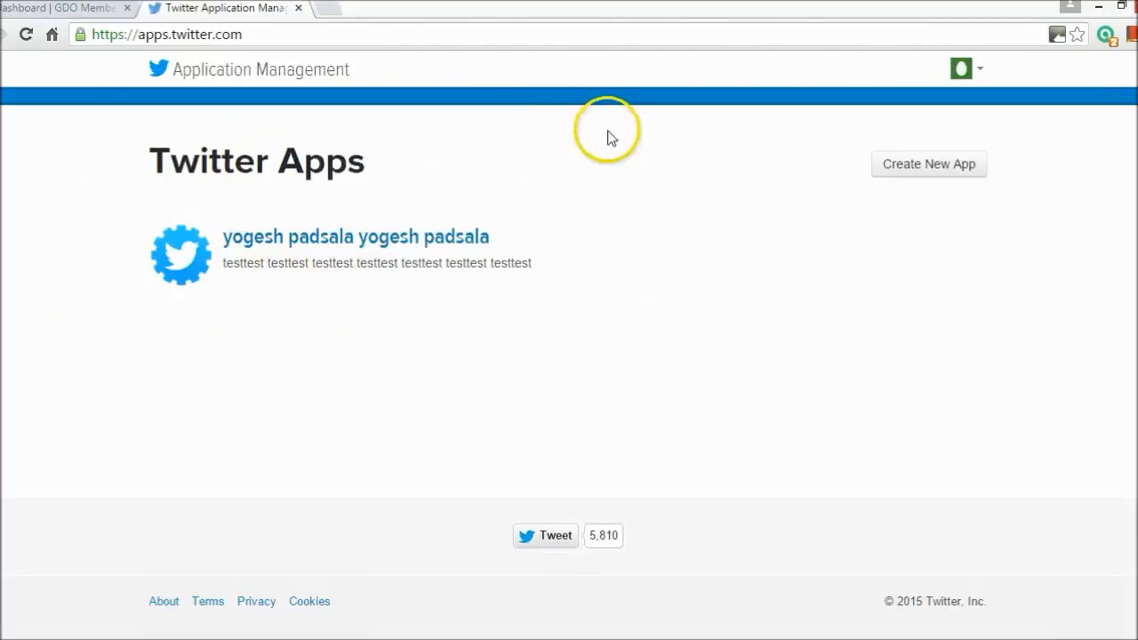
- Start a new Twitter app and name it 'demoyogeshyogesh'
click(930, 173)
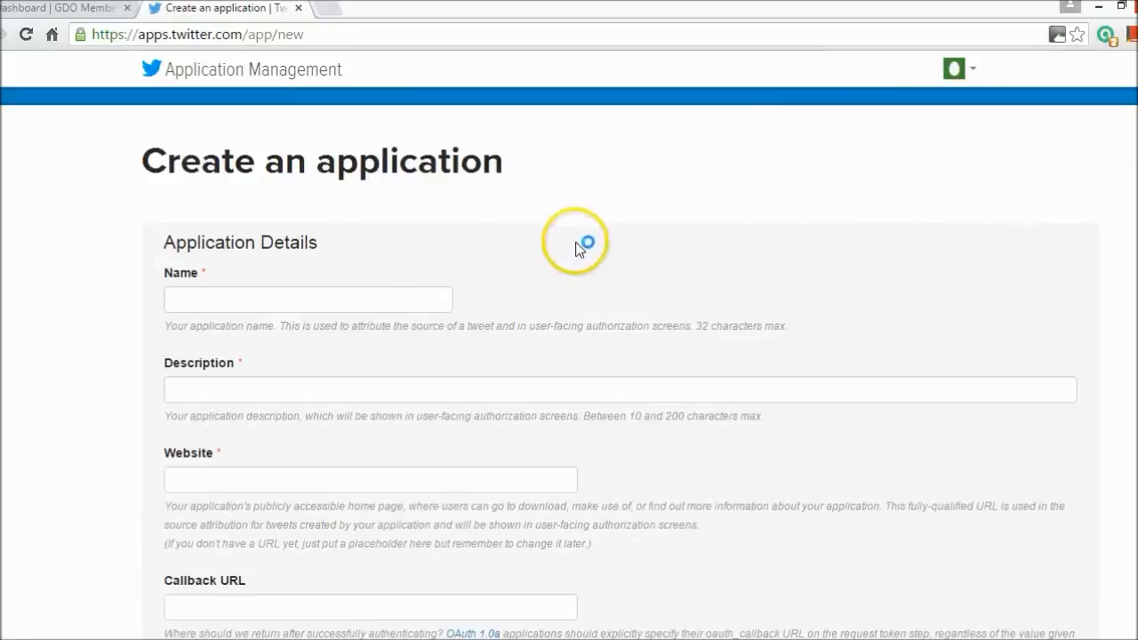
click(339, 298)
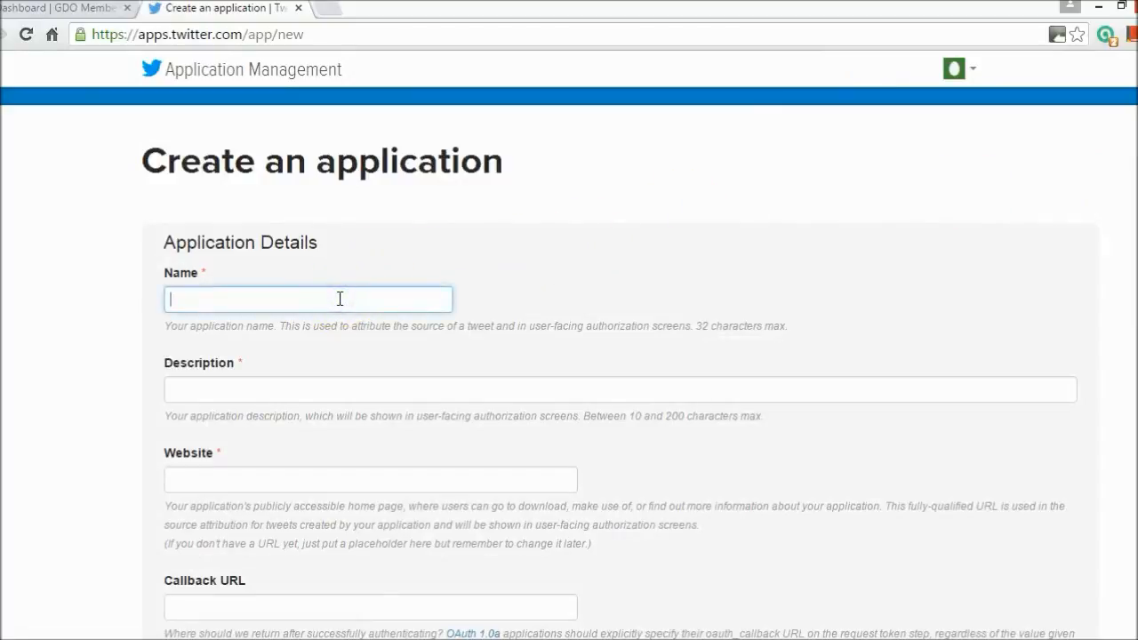
text(demo)
key(Tab)
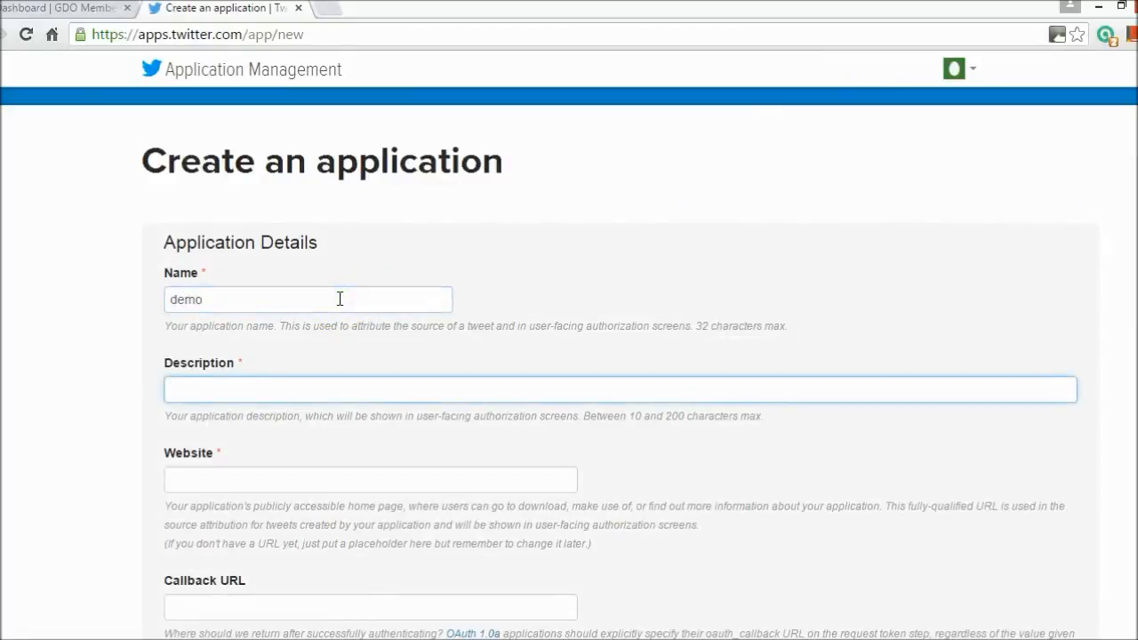
click(340, 299)
text(yogeshyogesh)
- Enter the description 'yogeshyoges' and place the caret in the Website field
click(285, 391)
text(yoges)
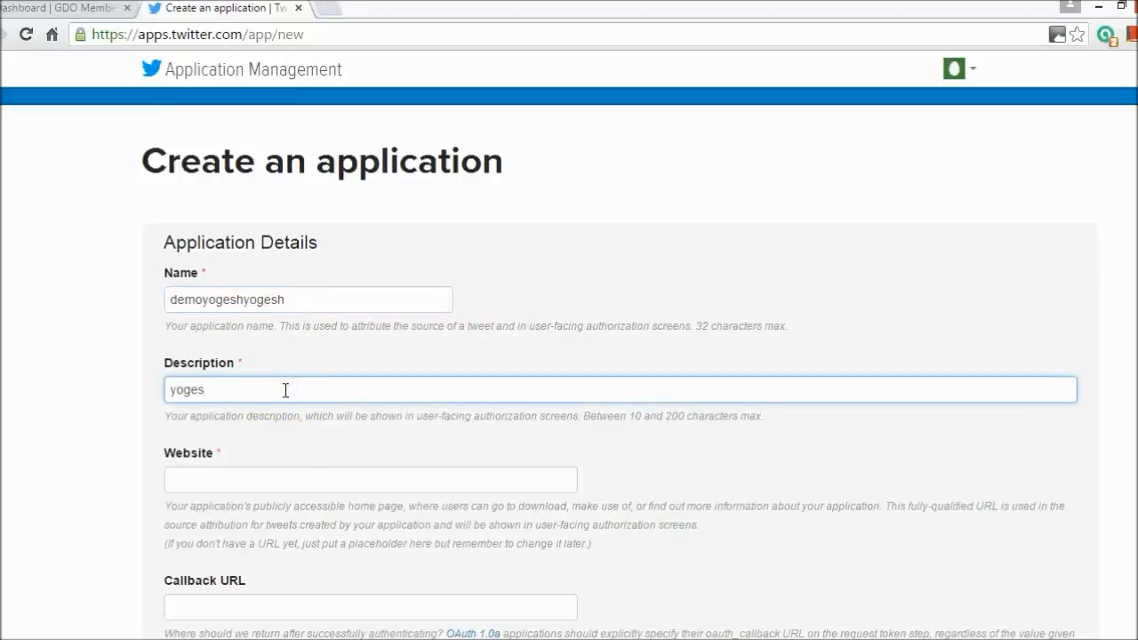
text(hyogesh)
scroll(397, 237, down, 3)
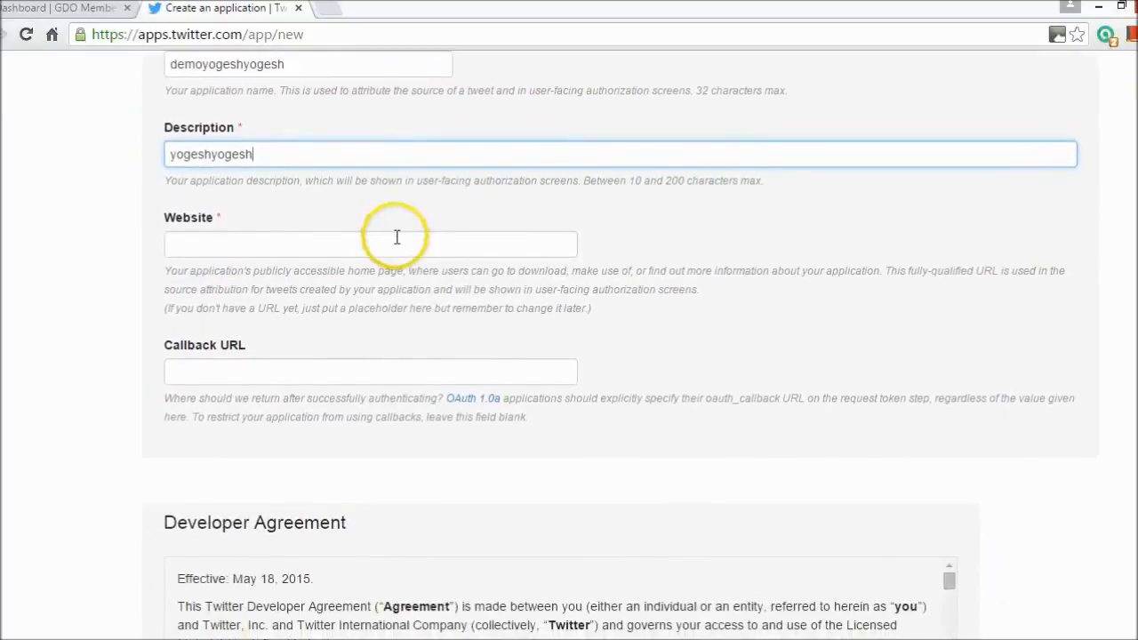
click(364, 239)
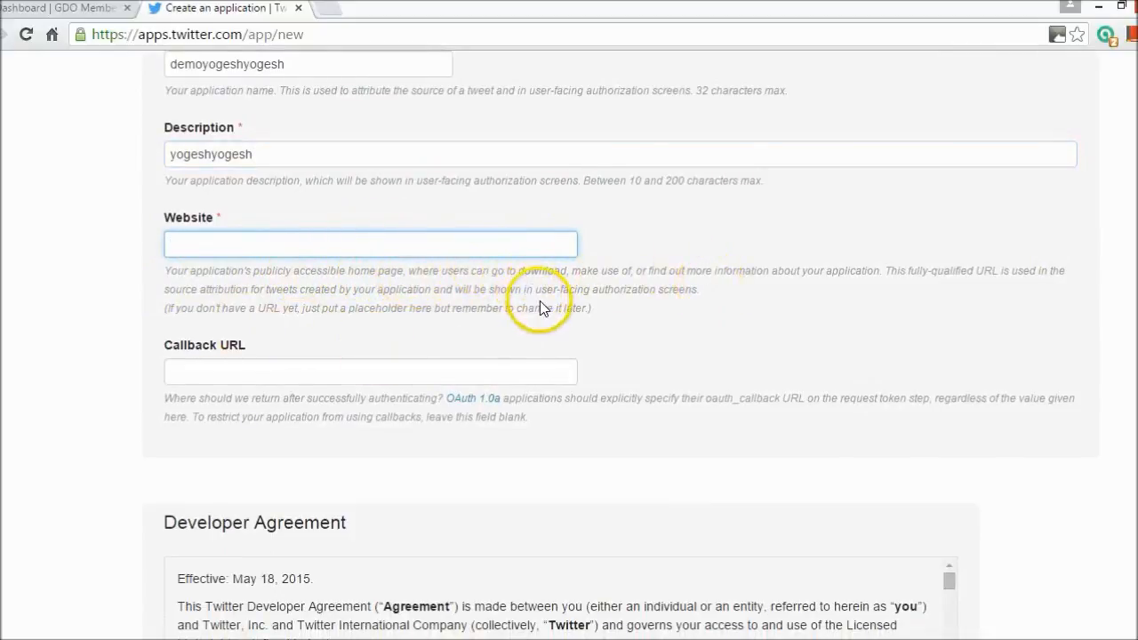
click(428, 252)
click(340, 10)
text(glo)
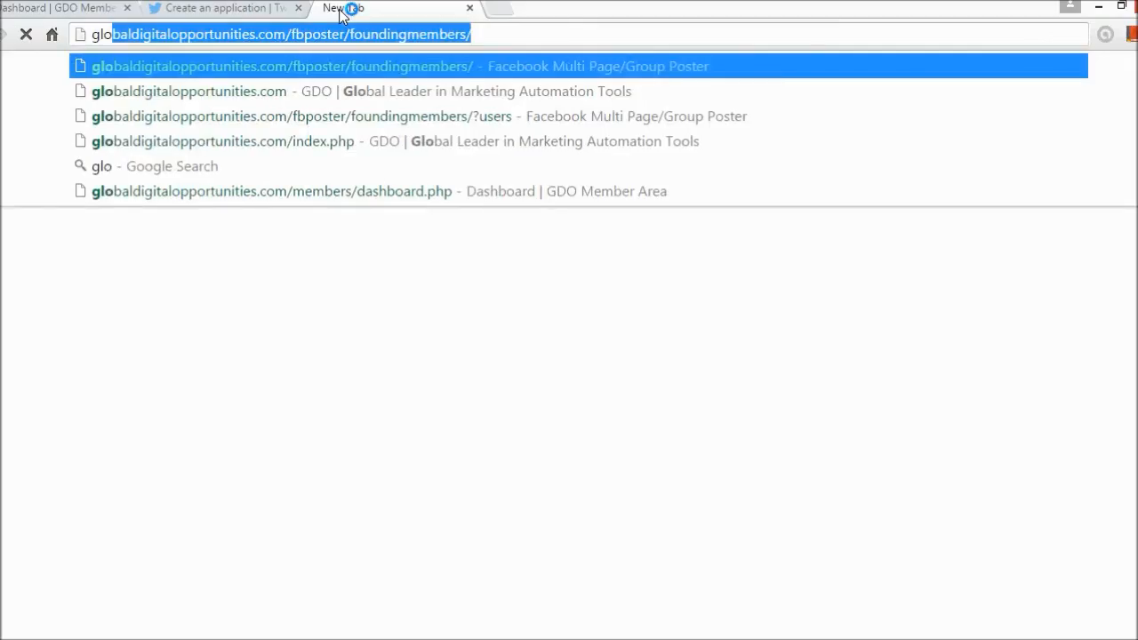
key(Down)
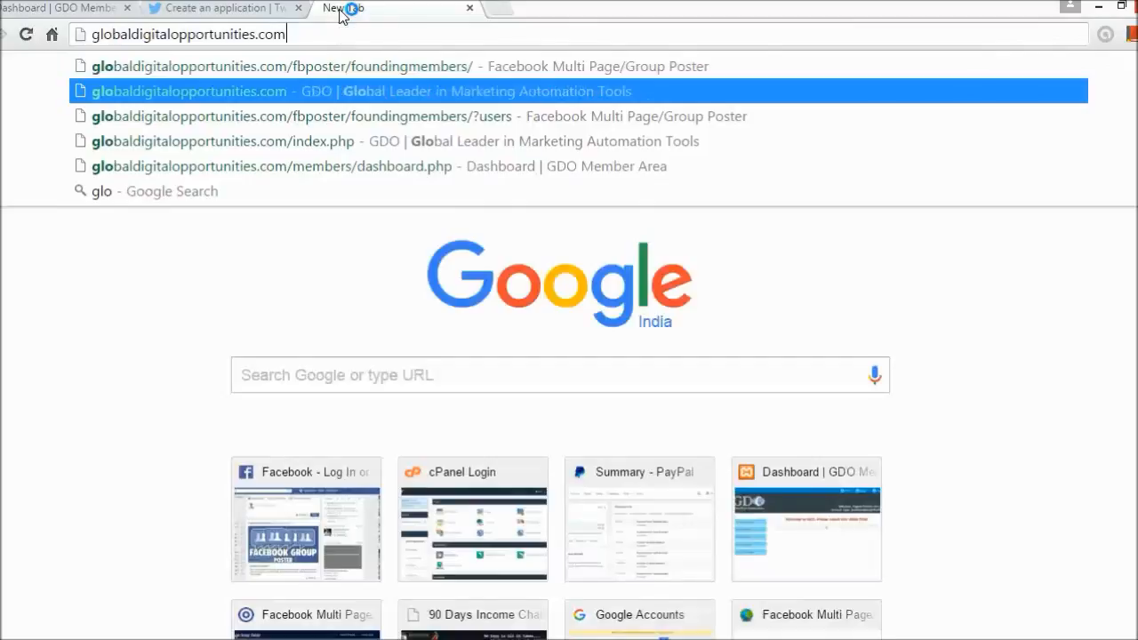
key(ctrl+a)
key(ctrl+c)
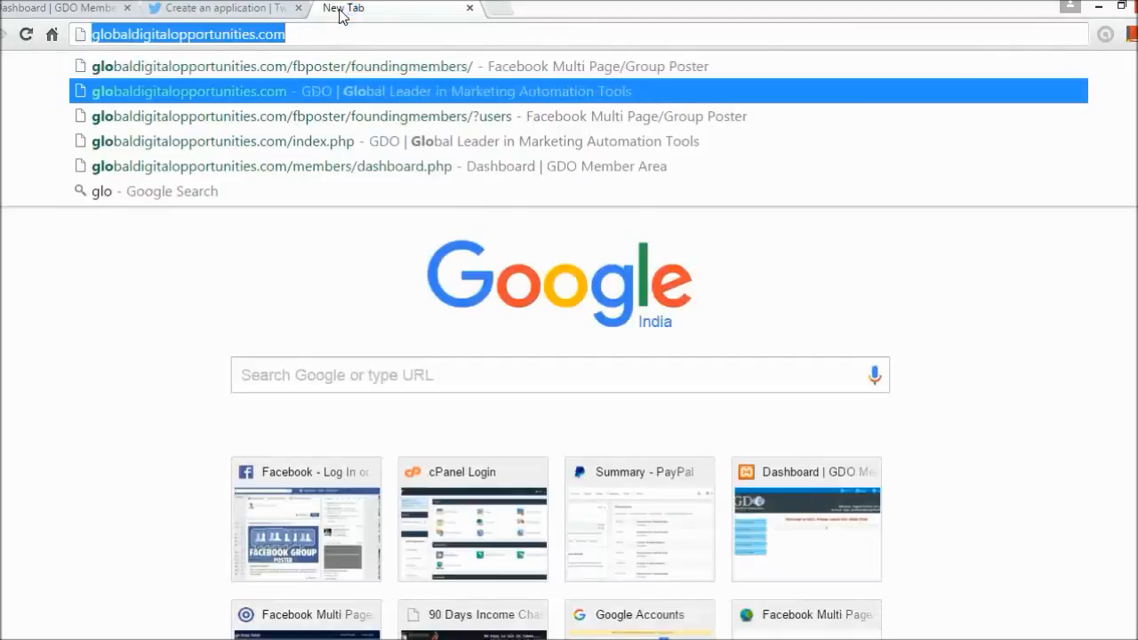
click(246, 9)
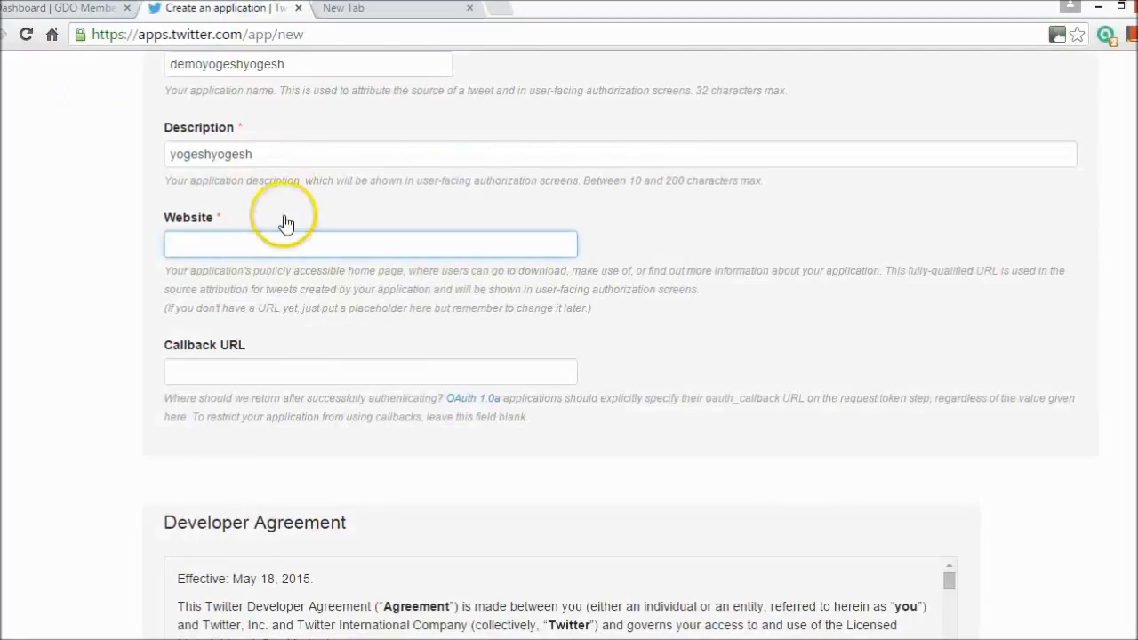
key(ctrl+v)
click(172, 249)
text(ww.)
click(202, 250)
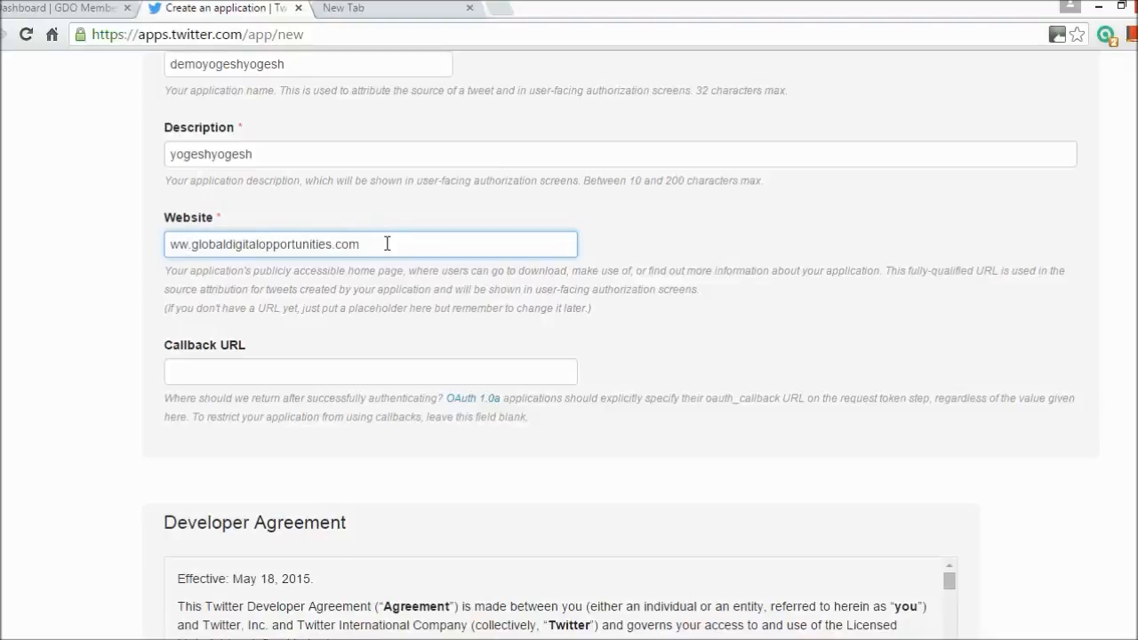
text(w)
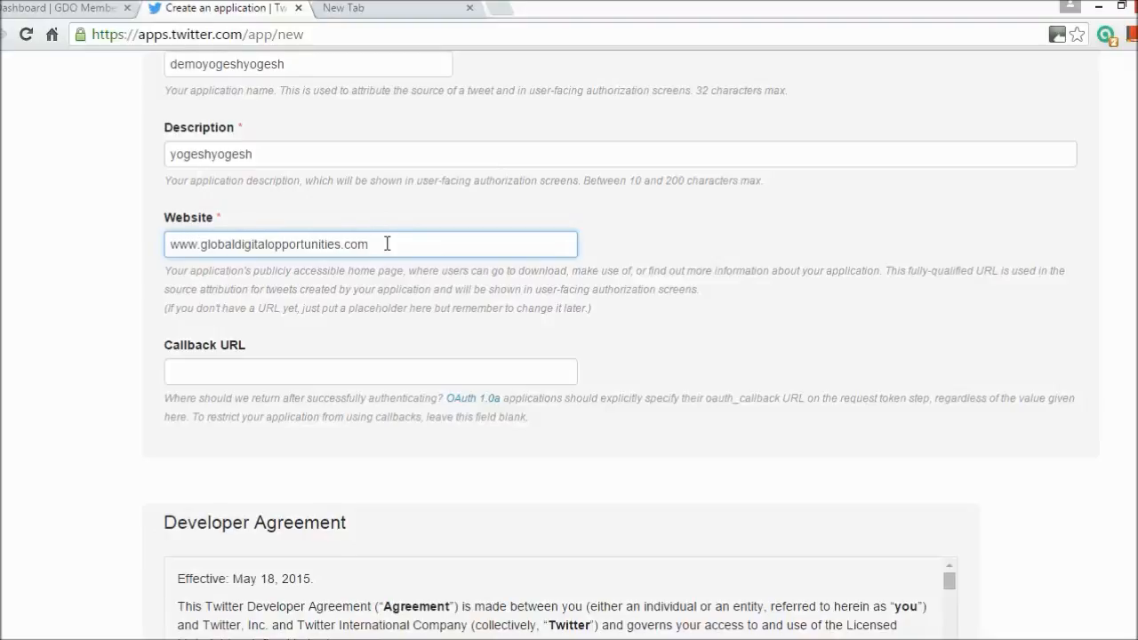
click(311, 371)
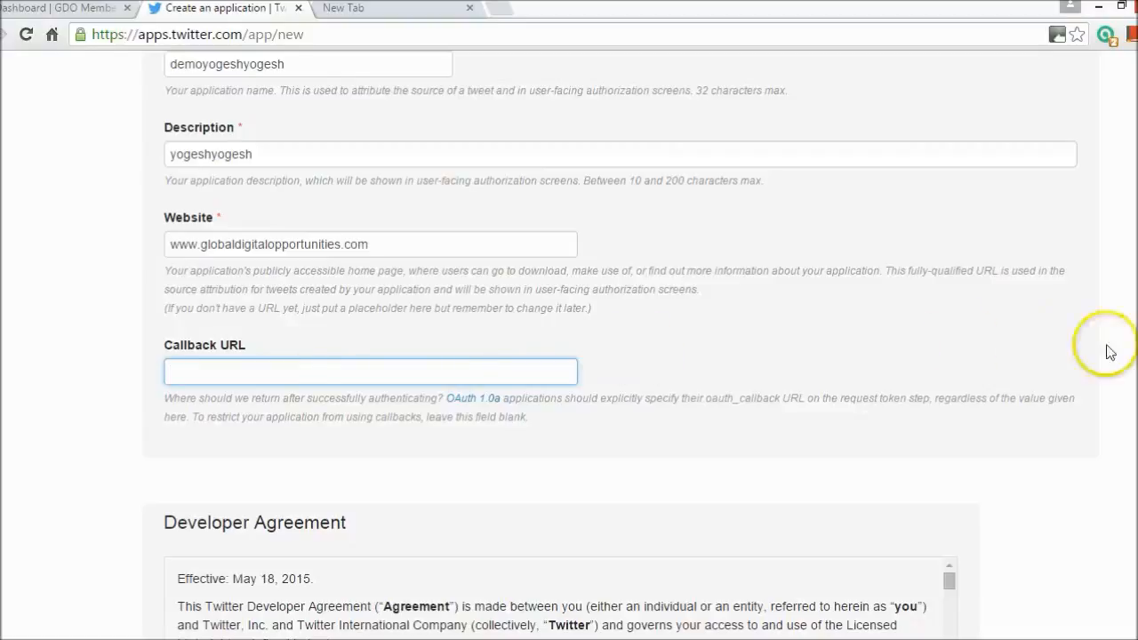
- Accept the Developer Agreement and submit the application form
scroll(620, 356, down, 2)
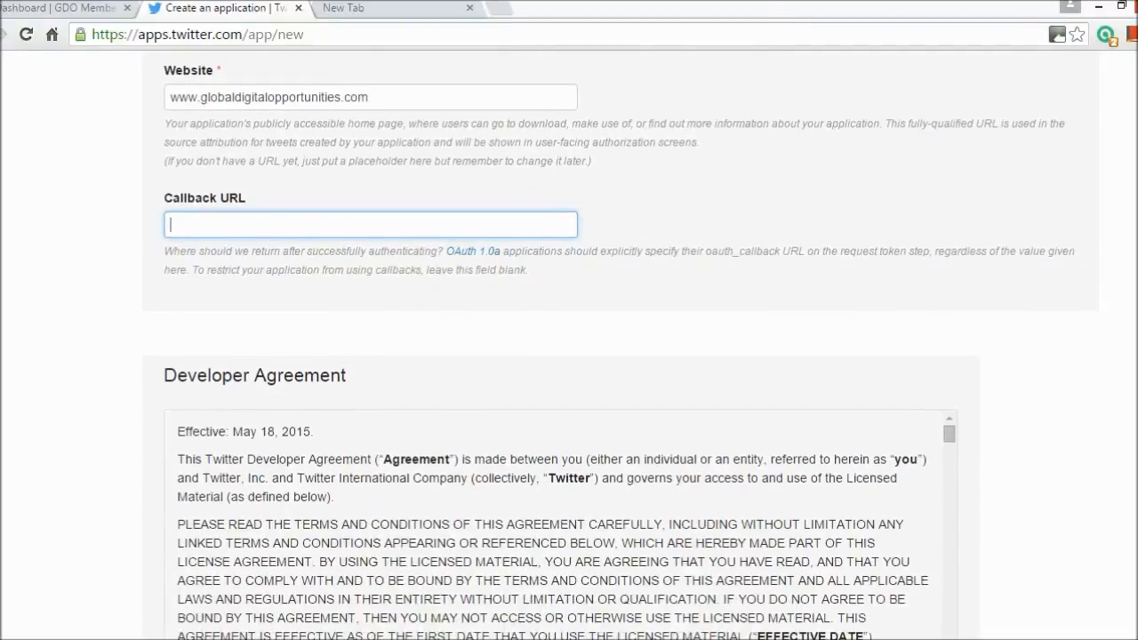
scroll(620, 356, down, 3)
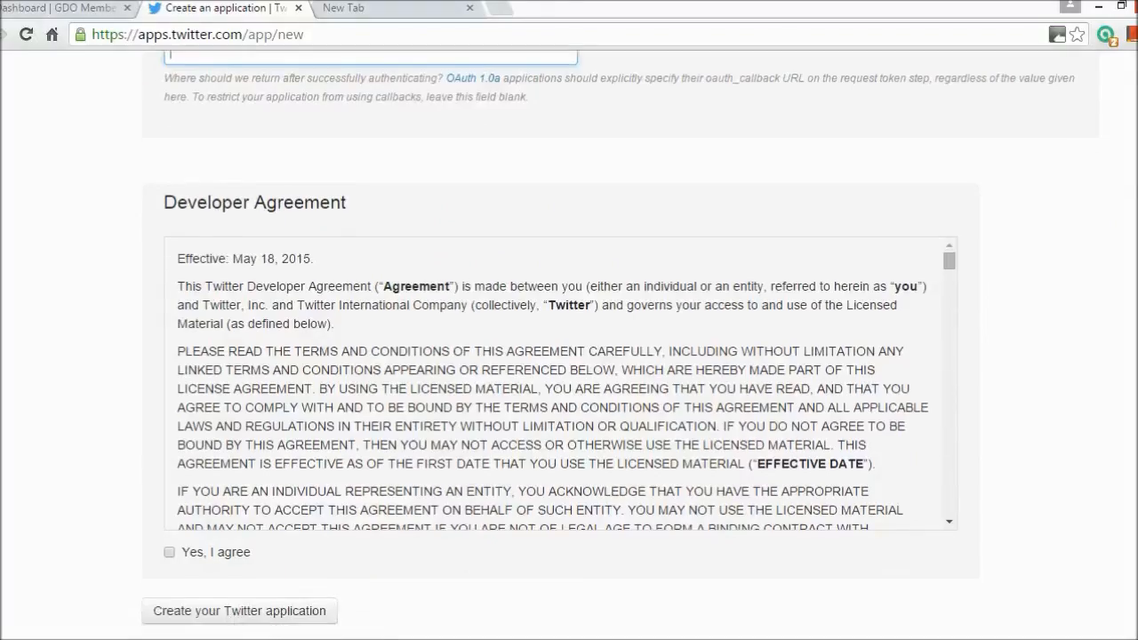
click(169, 507)
click(189, 580)
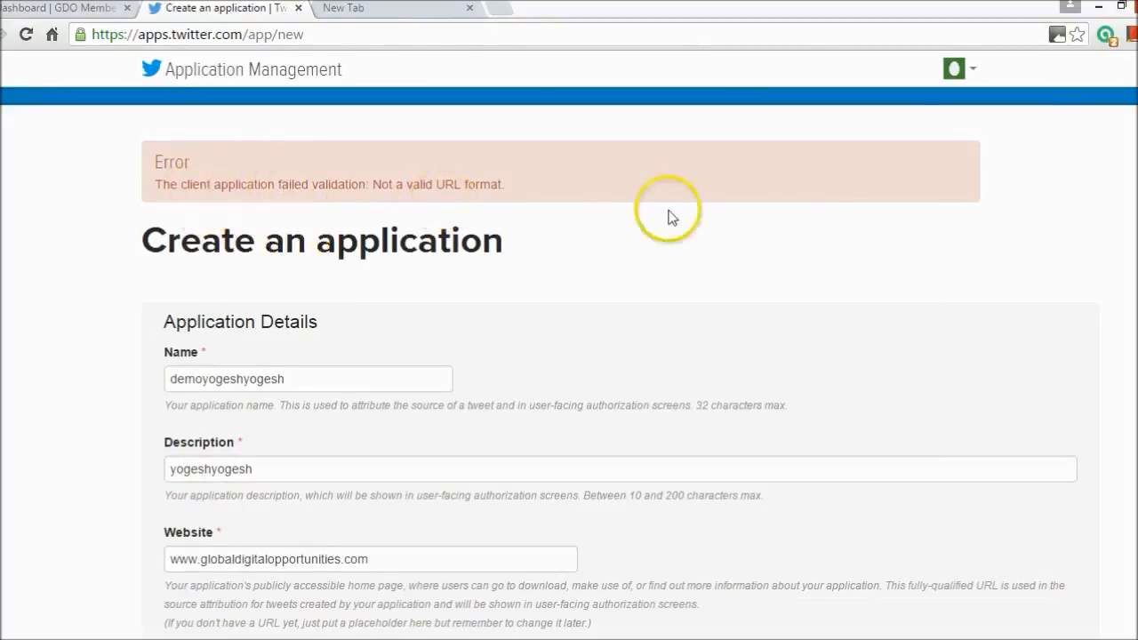
scroll(187, 224, down, 5)
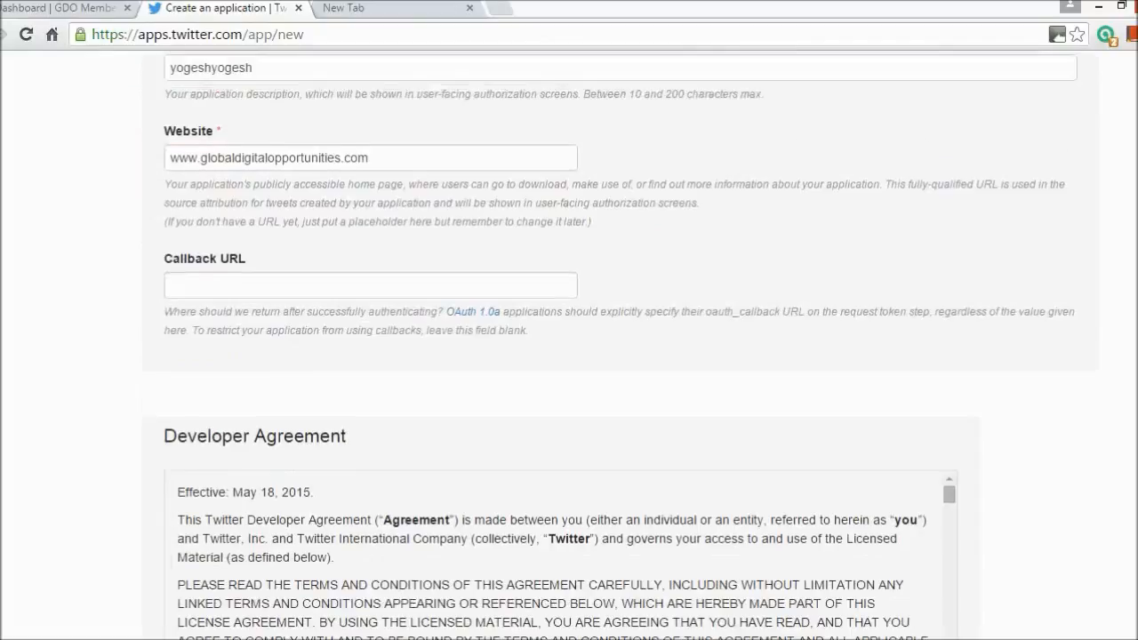
scroll(187, 224, up, 1)
click(172, 214)
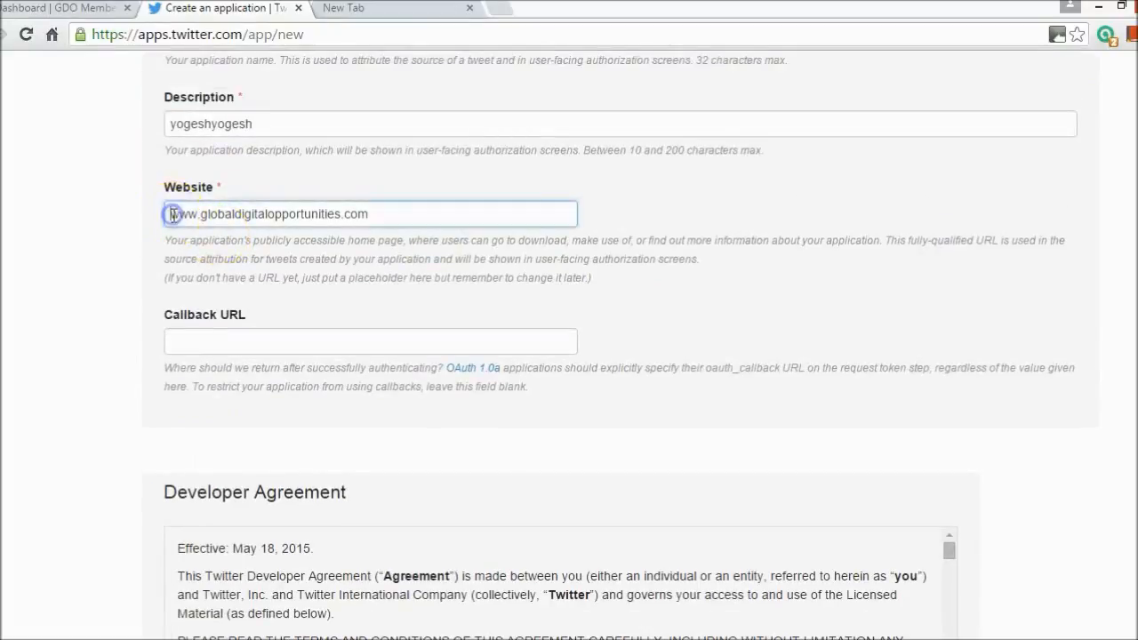
text(http://)
click(204, 221)
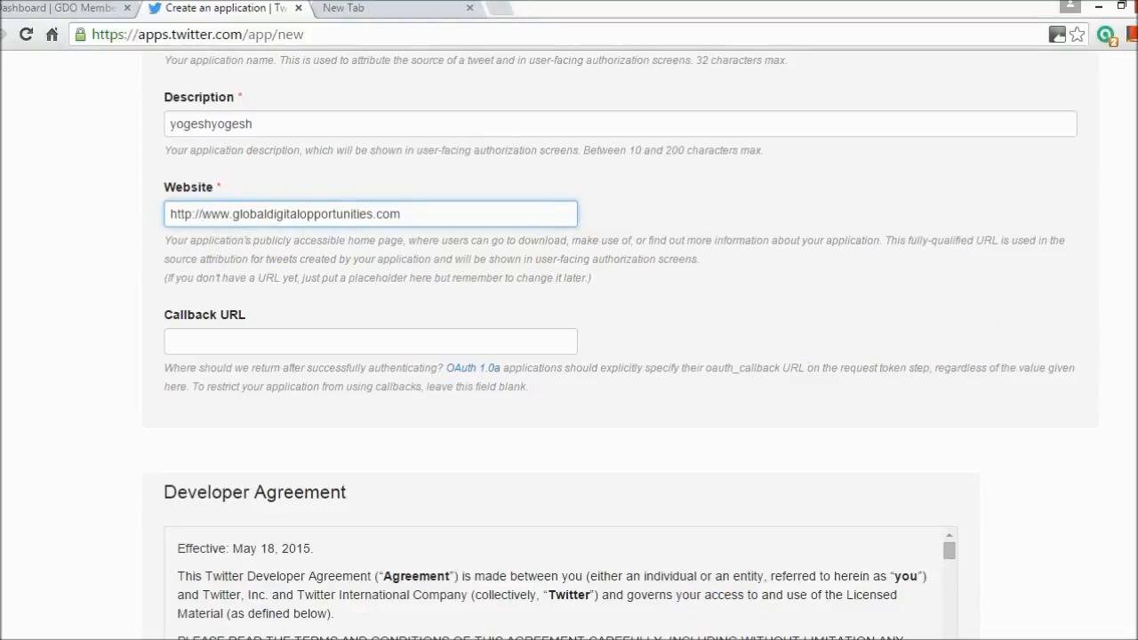
scroll(569, 356, down, 5)
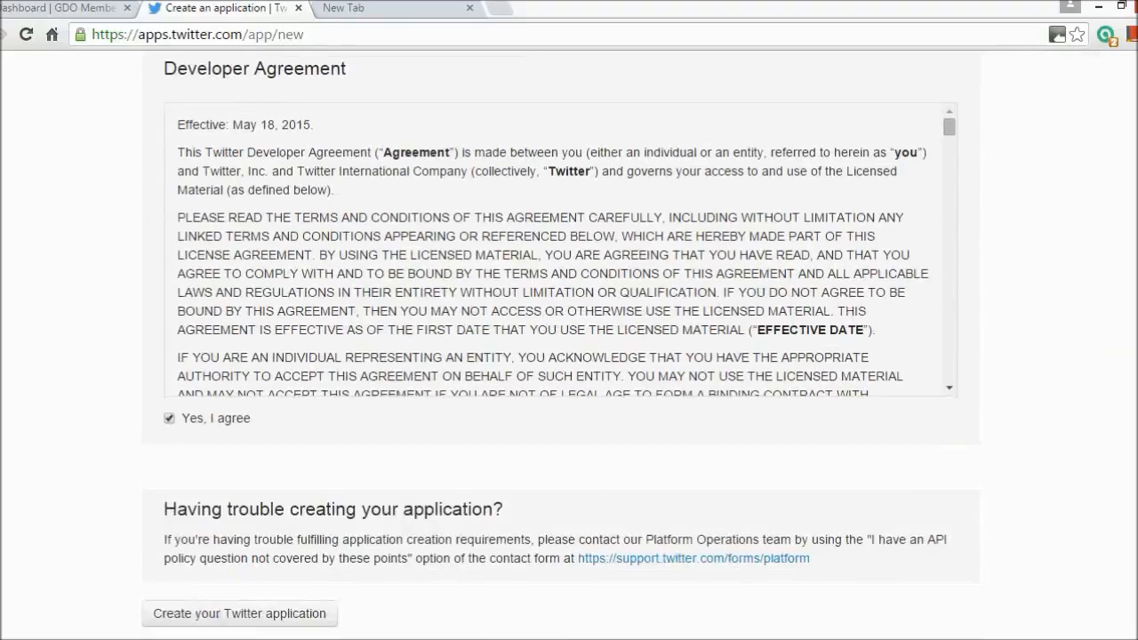
scroll(569, 355, down, 1)
click(190, 521)
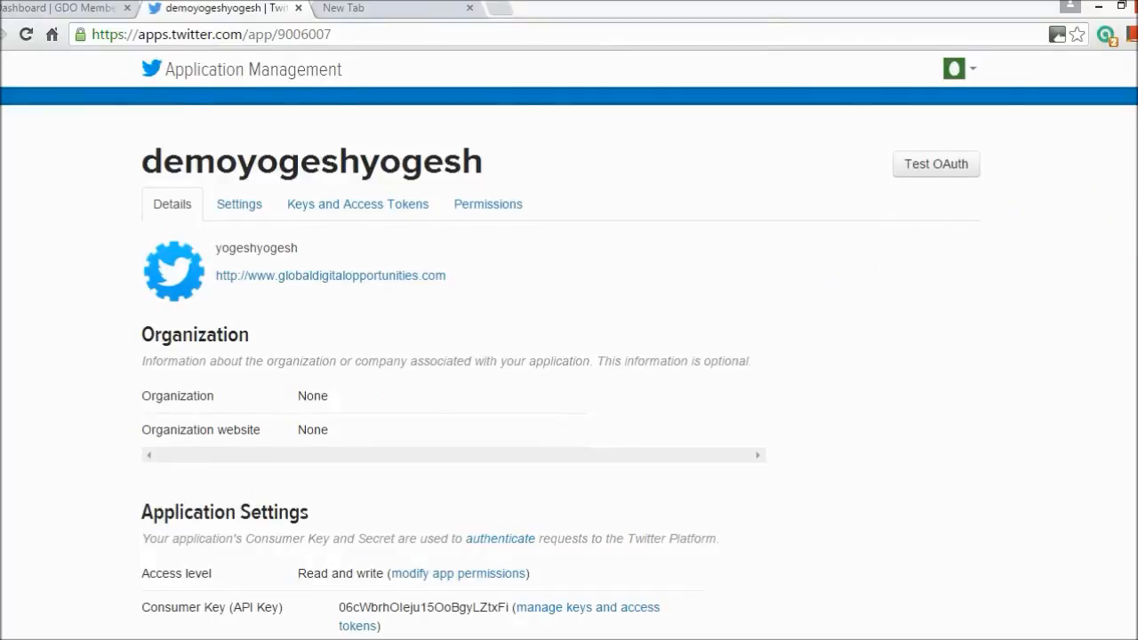
- On the Permissions tab, choose 'Read, Write and Access direct messages' and update settings
scroll(569, 355, down, 5)
scroll(569, 356, up, 5)
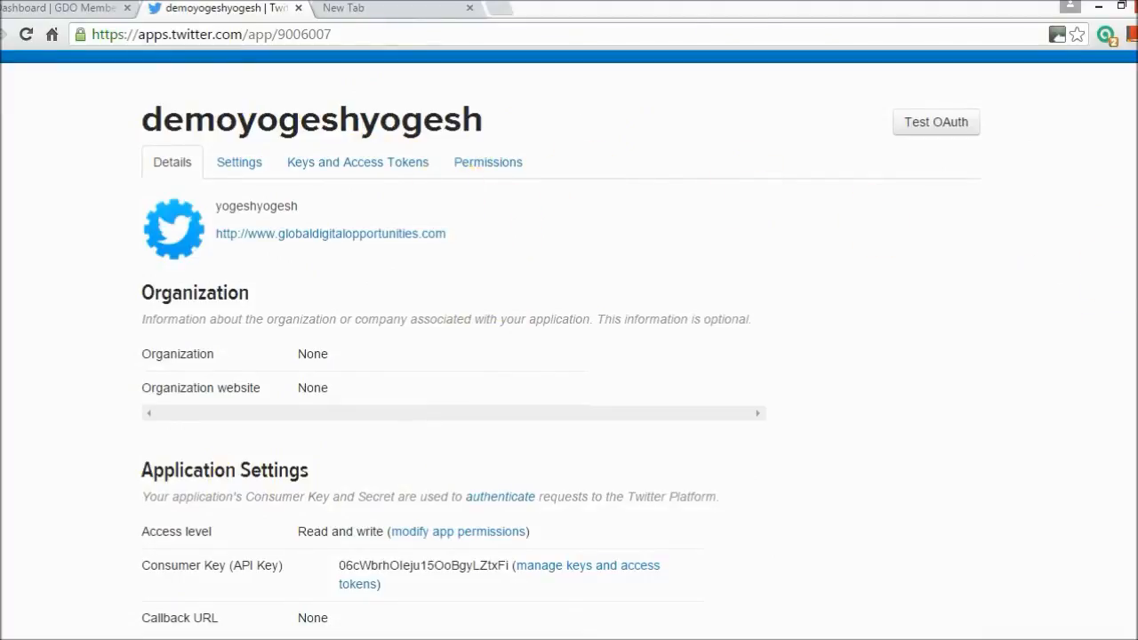
scroll(569, 356, down, 6)
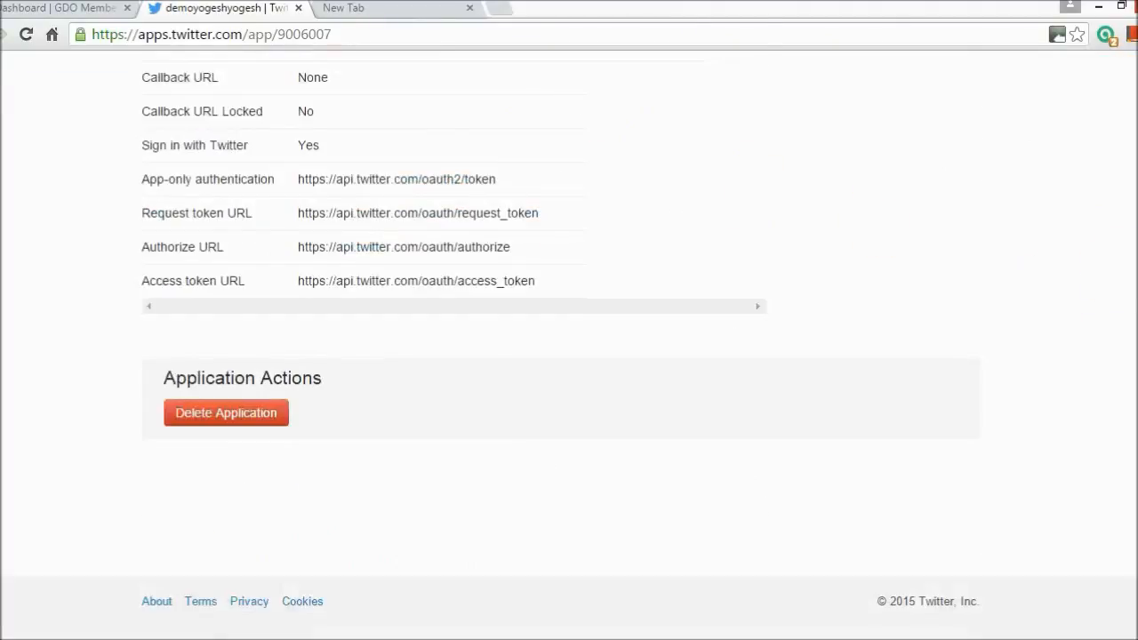
scroll(569, 356, up, 5)
scroll(569, 356, up, 1)
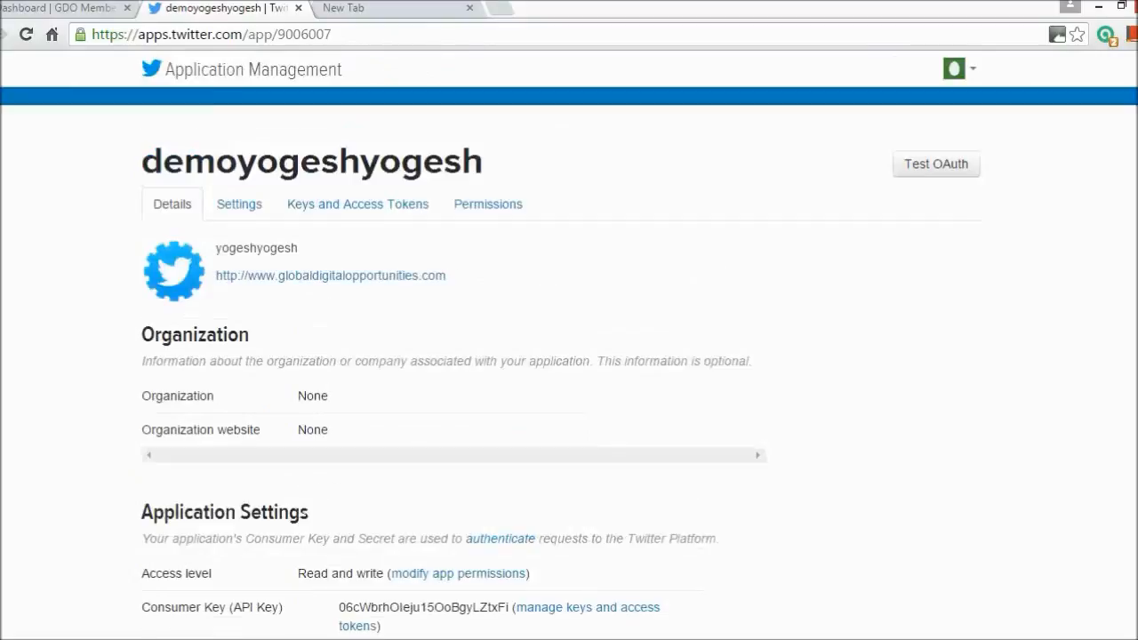
click(495, 205)
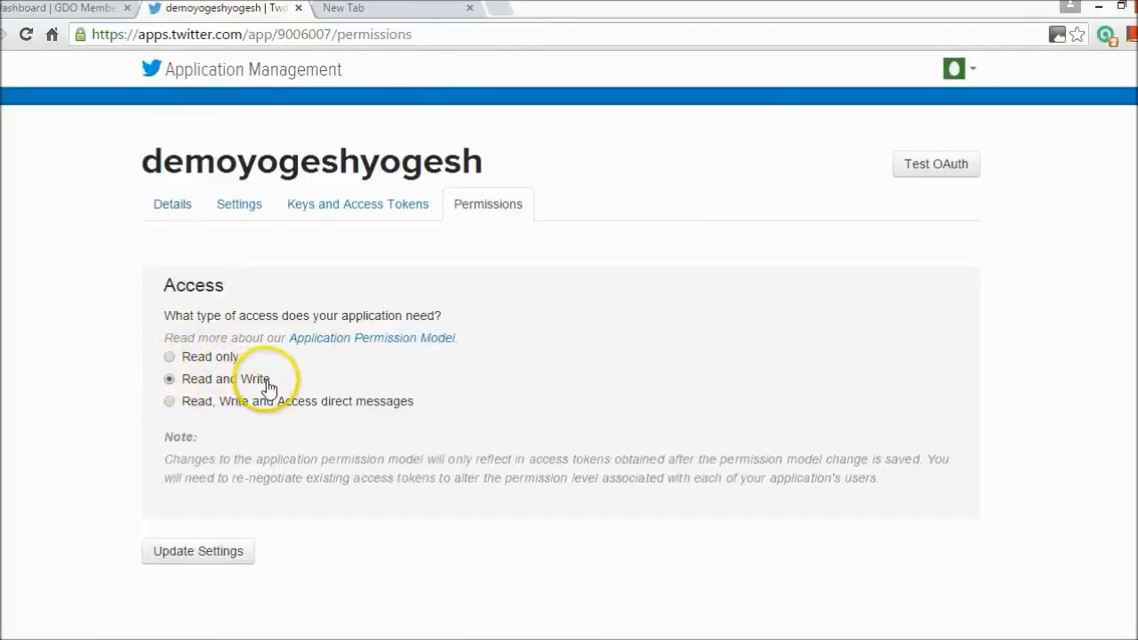
click(170, 403)
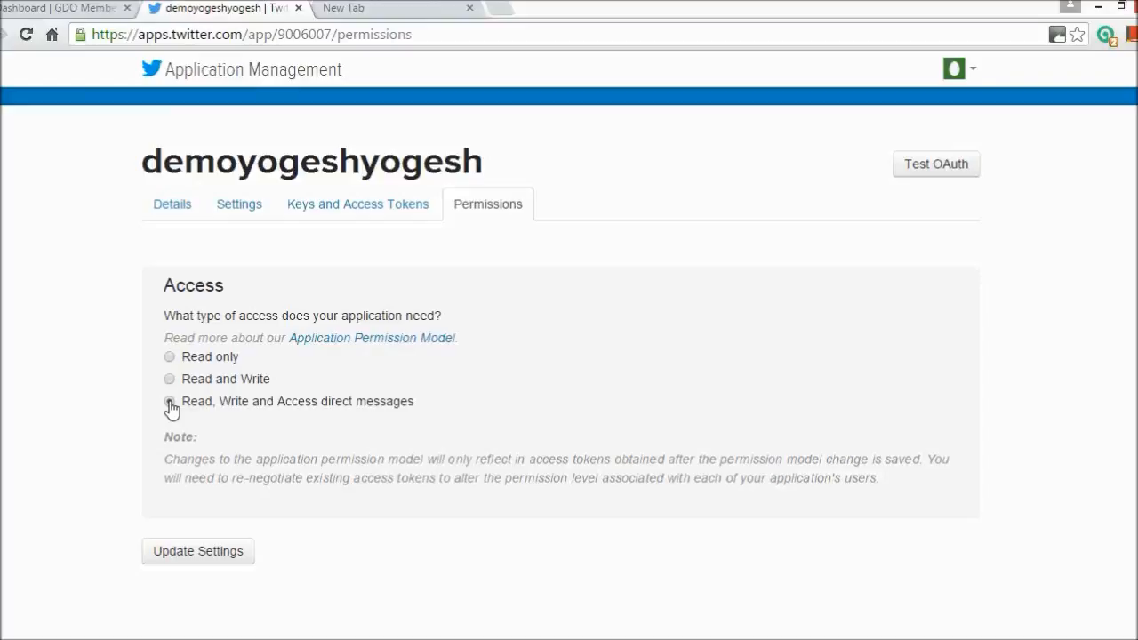
click(170, 402)
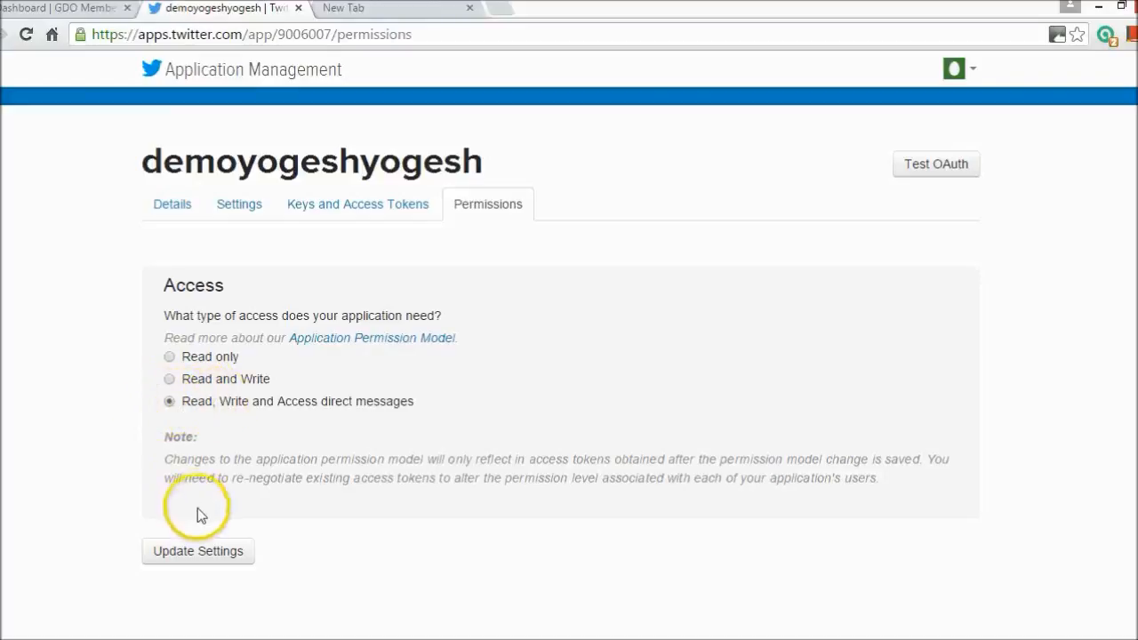
click(188, 552)
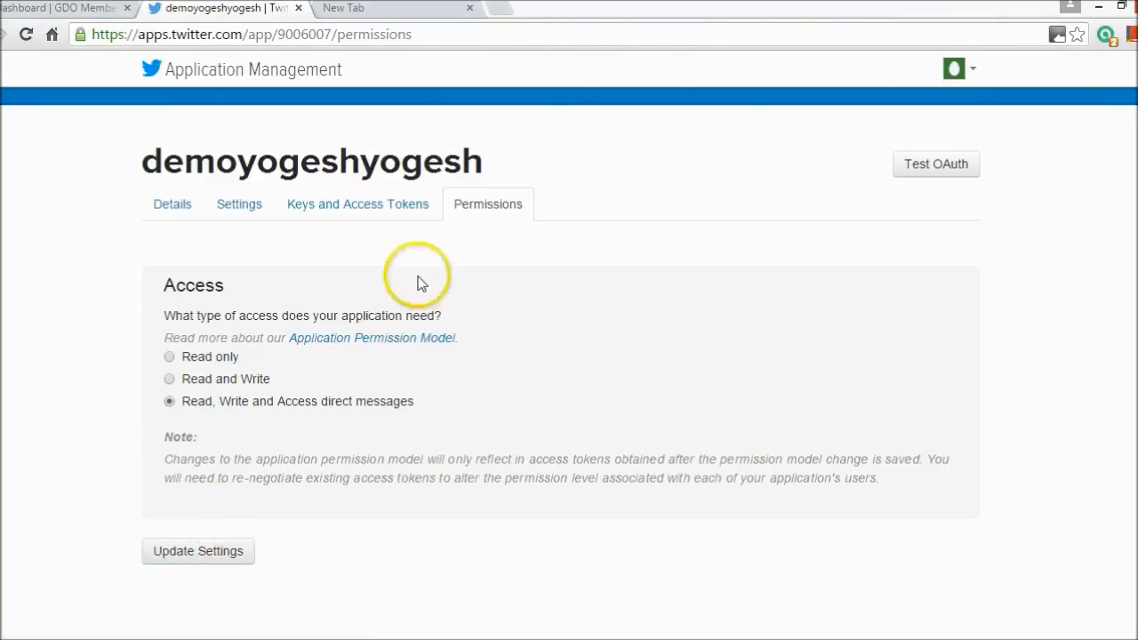
- On the Keys and Access Tokens tab, create the access token and token secret
click(352, 204)
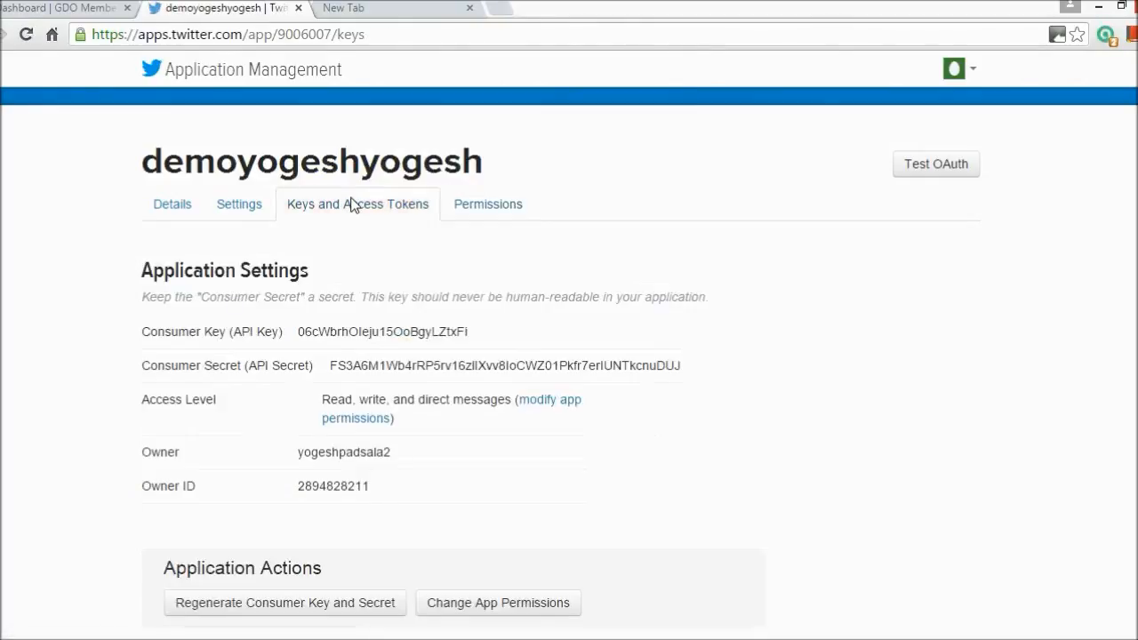
scroll(352, 204, down, 3)
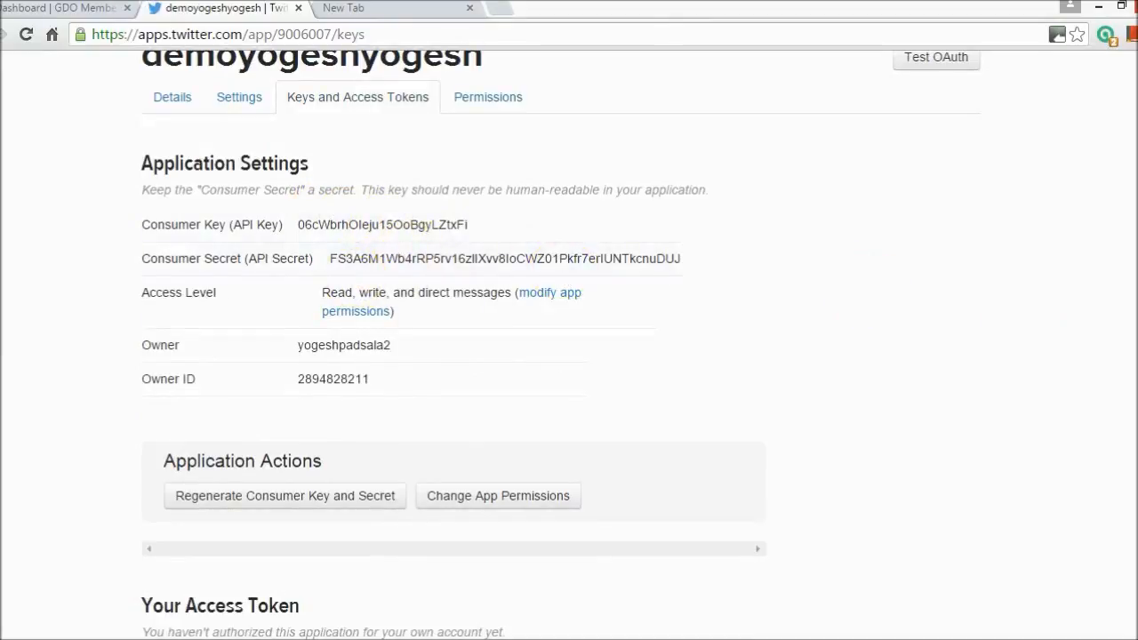
scroll(353, 398, down, 5)
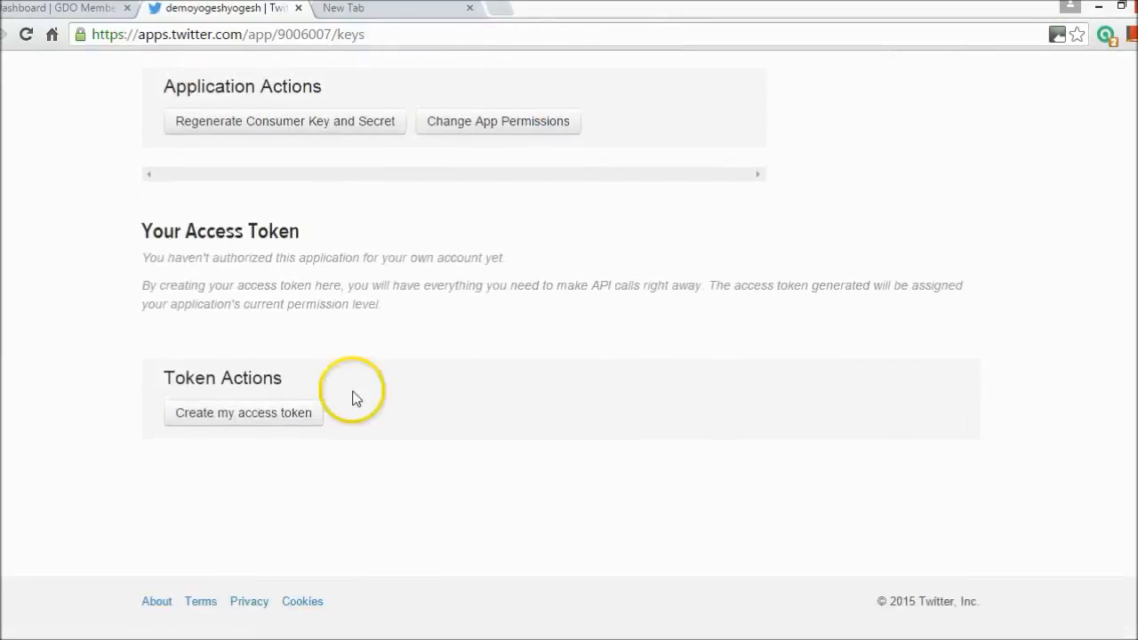
click(251, 421)
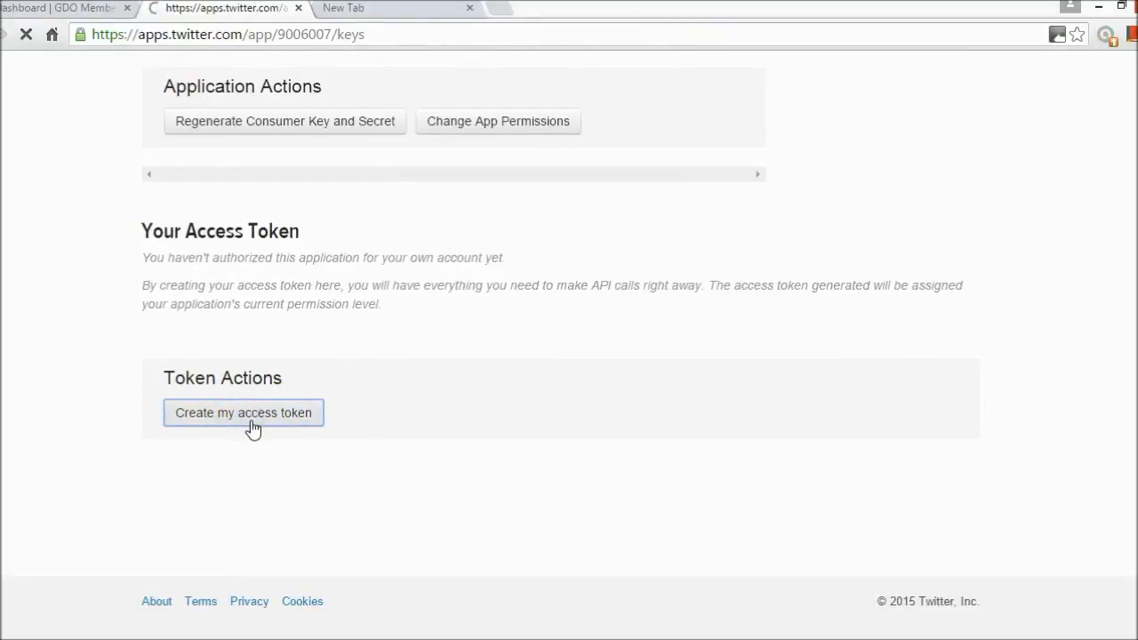
scroll(569, 347, down, 7)
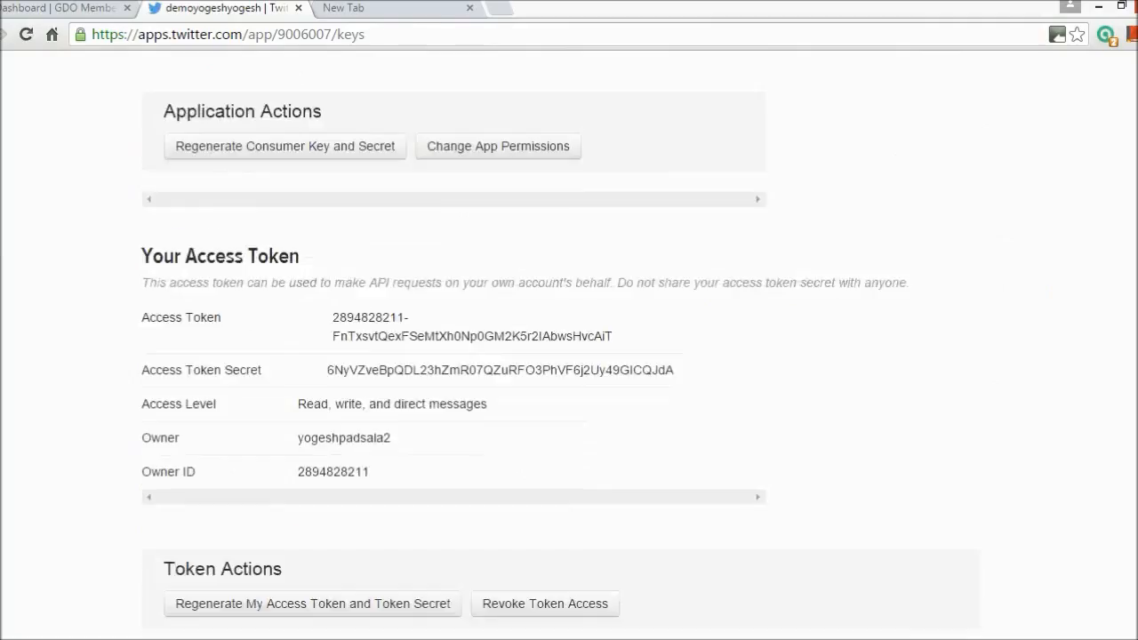
scroll(569, 347, up, 1)
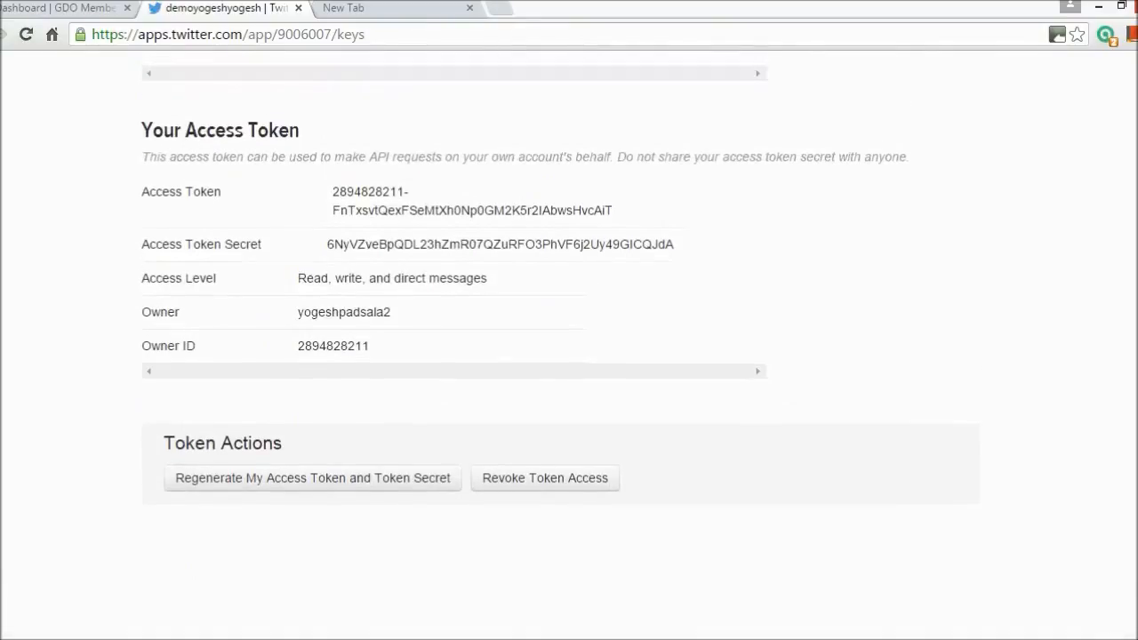
scroll(569, 346, up, 6)
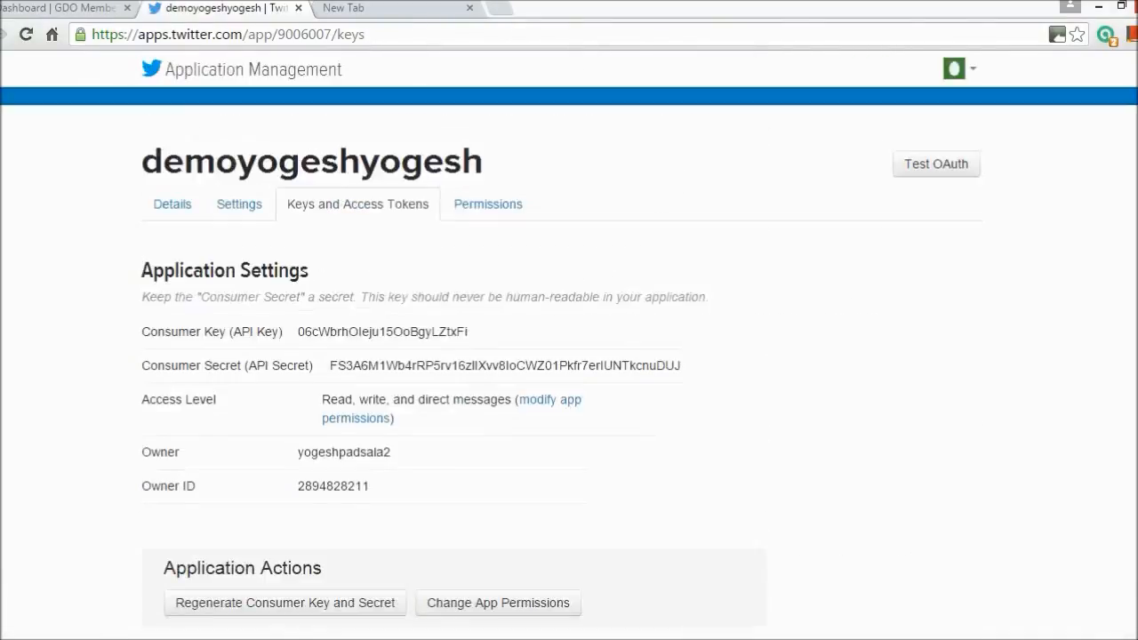
- Copy the owner's screen name from the keys page into the GDO form
click(406, 9)
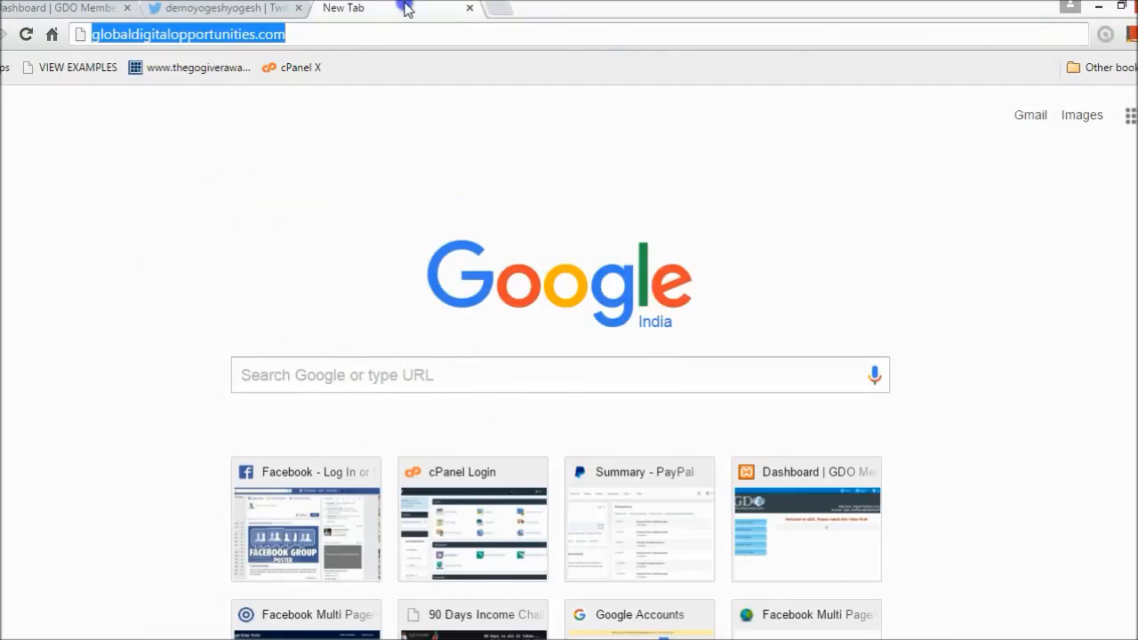
click(220, 11)
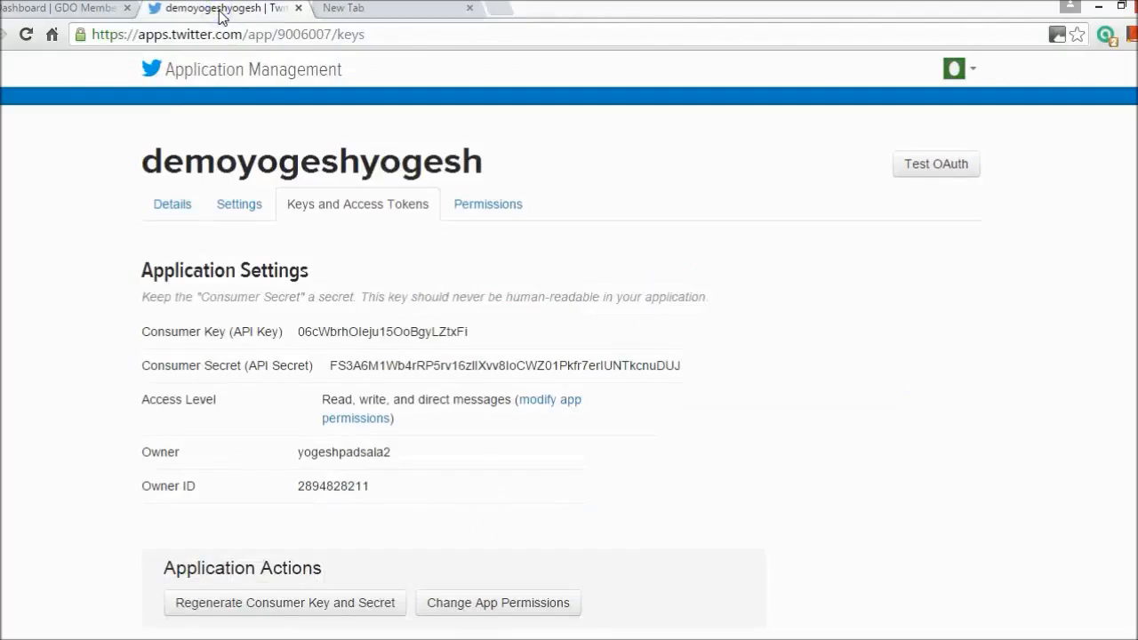
click(62, 11)
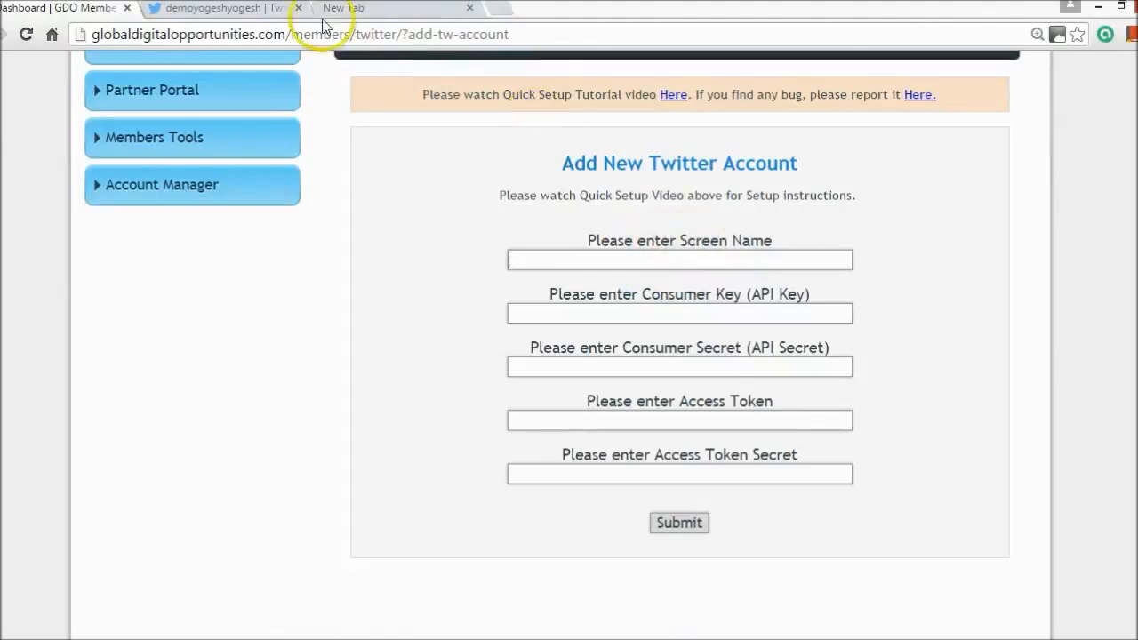
click(212, 14)
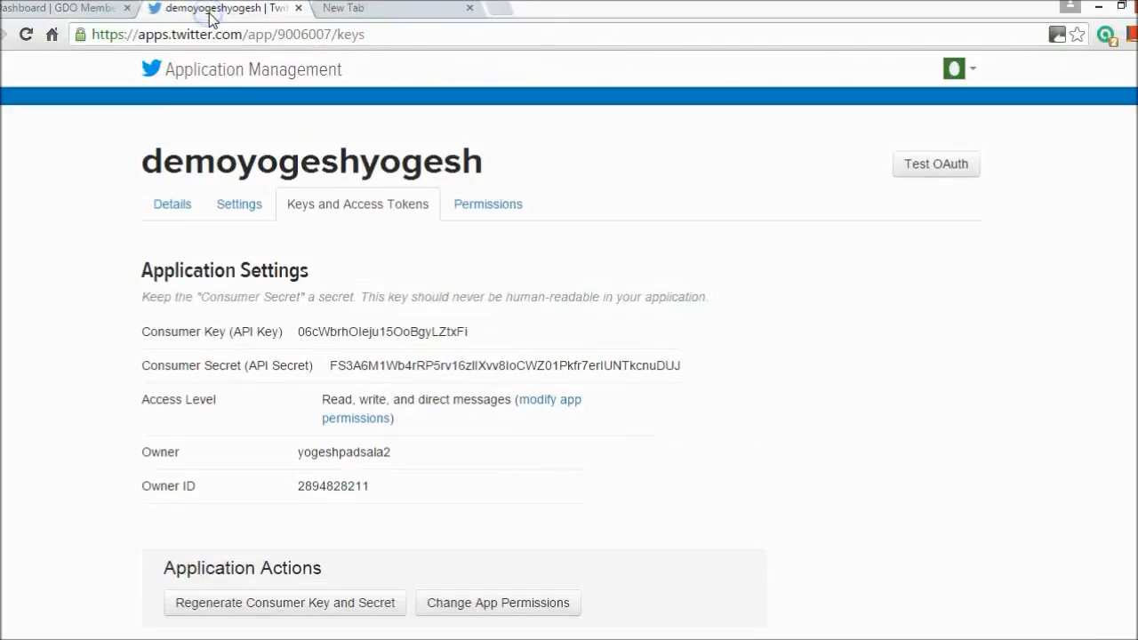
drag(394, 454, 303, 452)
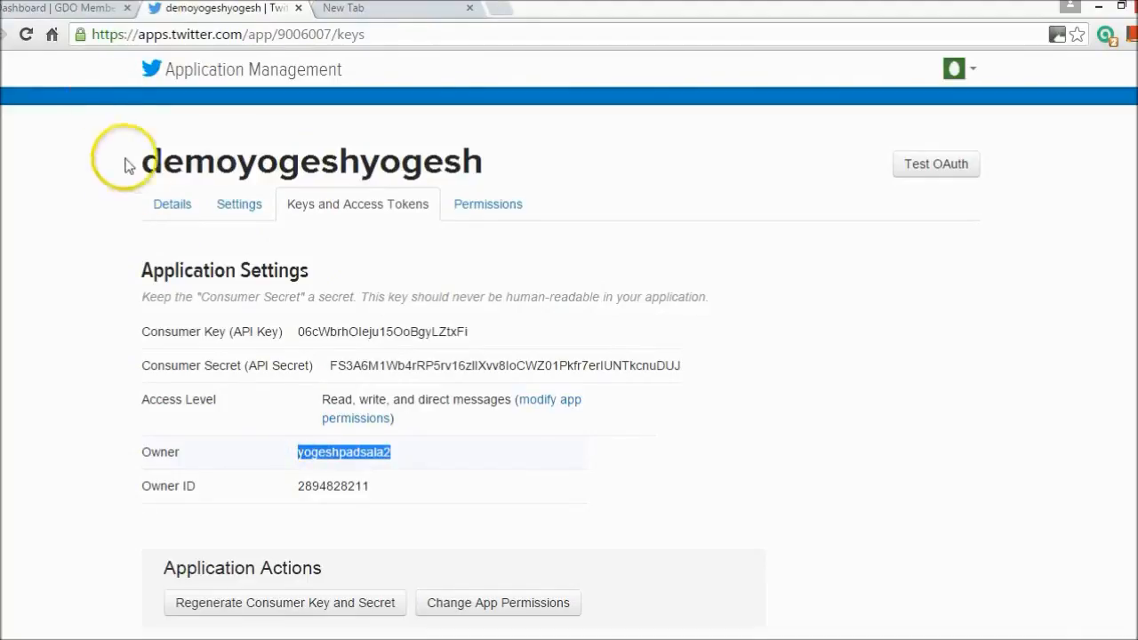
click(85, 9)
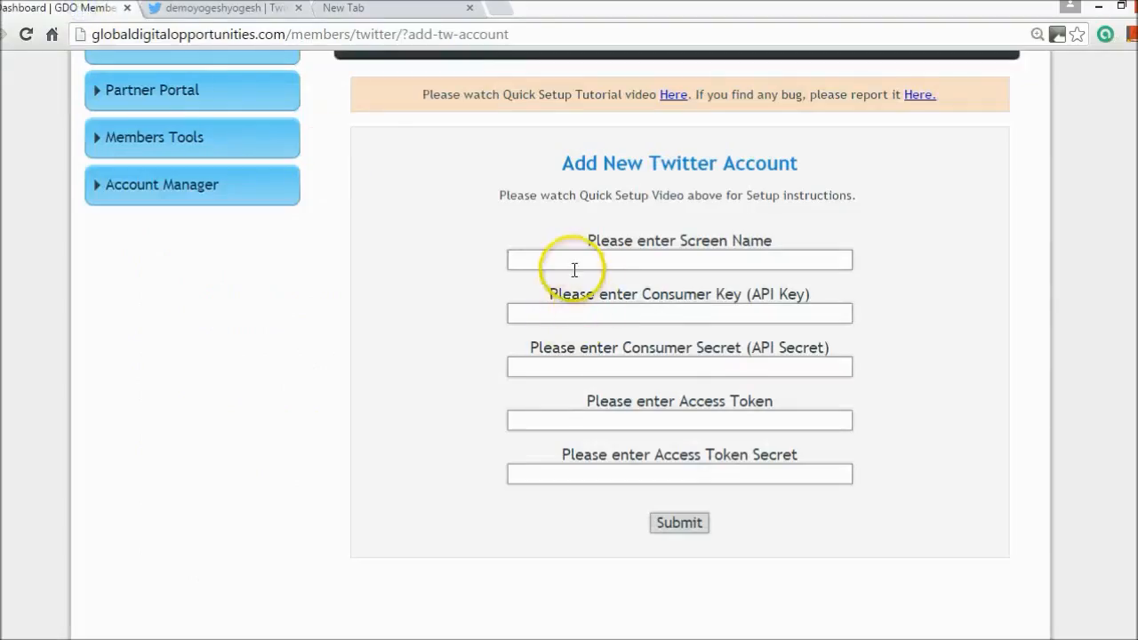
text(yogeshpadsala2)
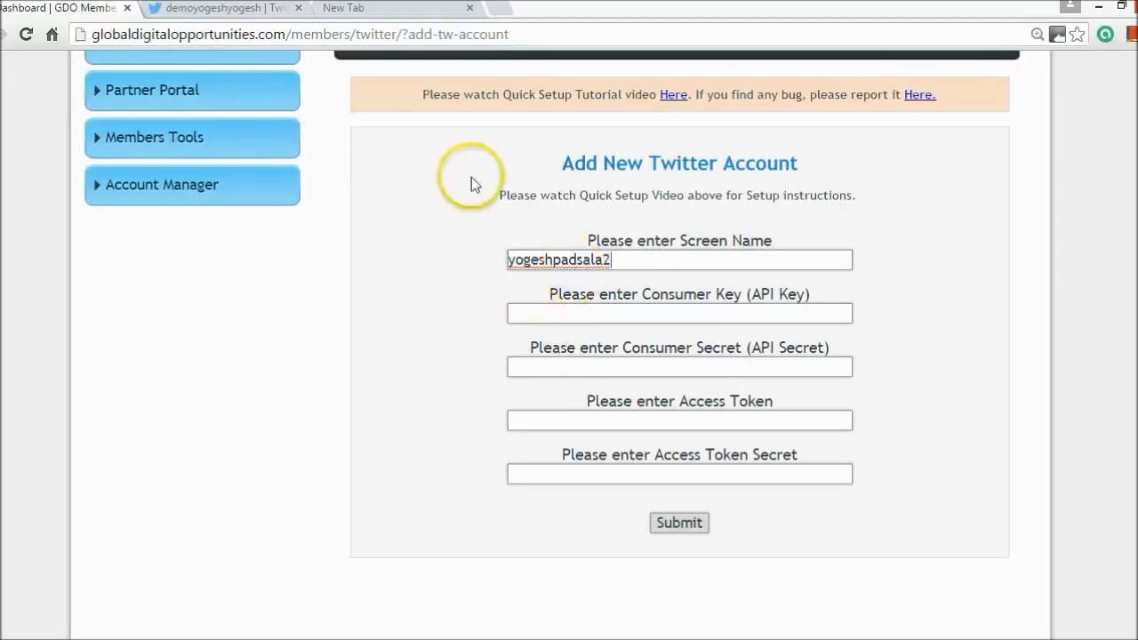
- Copy the Consumer Key into the GDO form's Consumer Key field
click(197, 15)
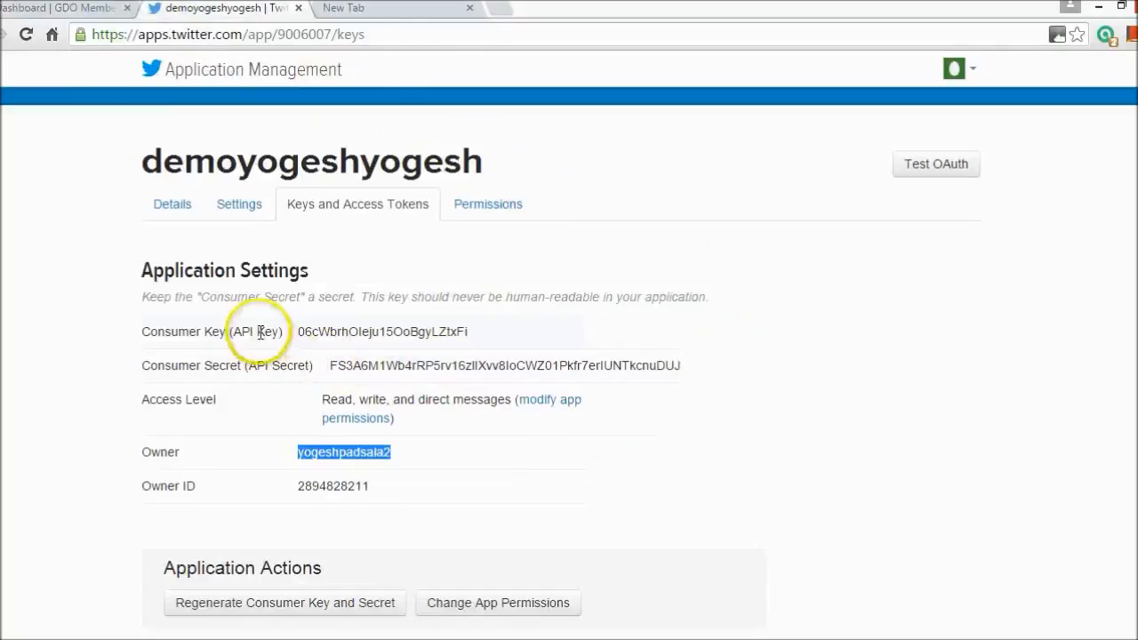
drag(471, 331, 295, 332)
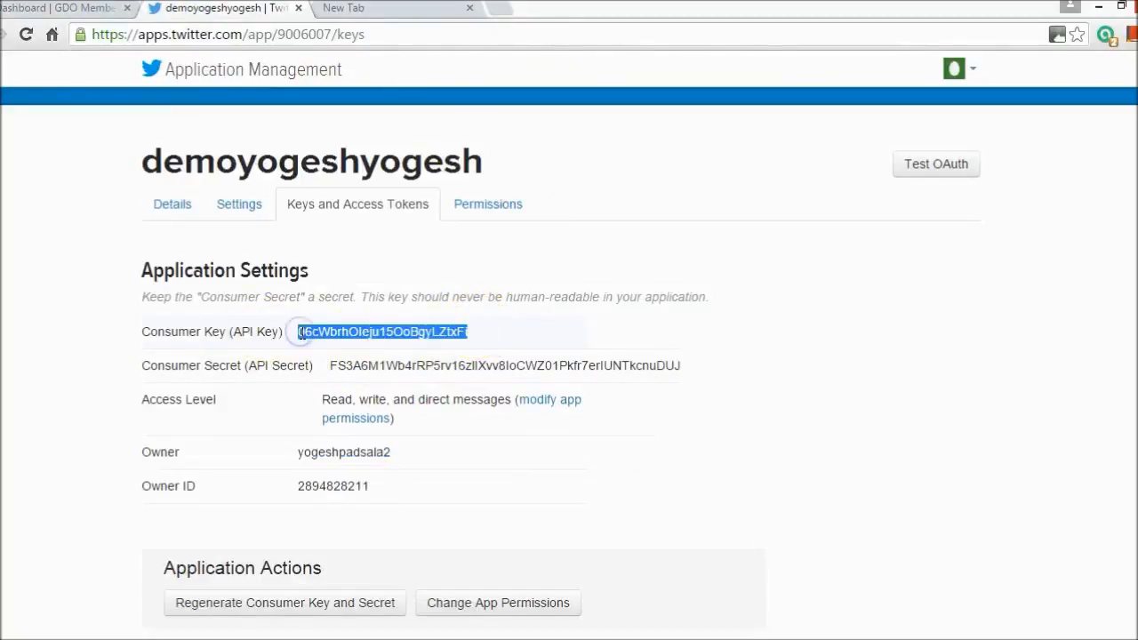
click(94, 13)
click(565, 313)
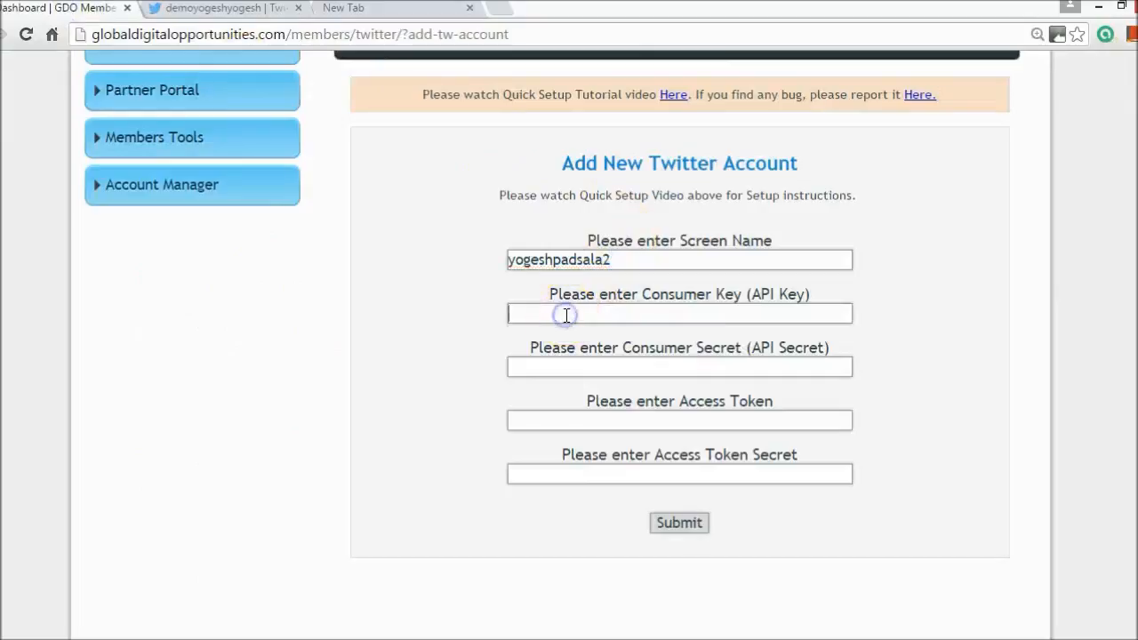
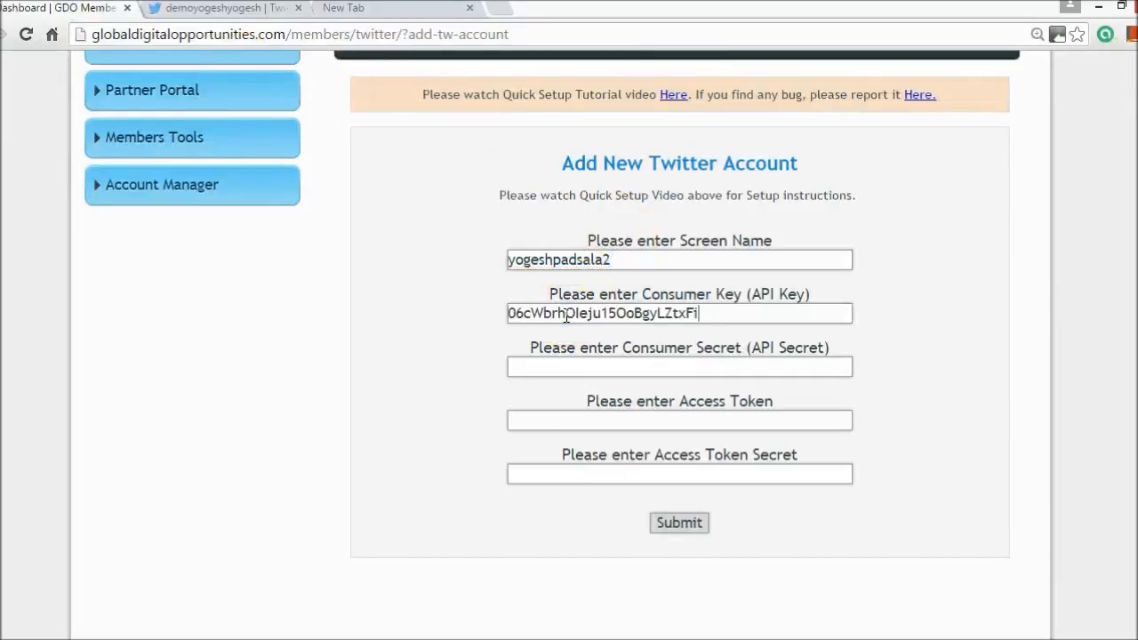
- Copy the Consumer Secret into the GDO form's Consumer Secret field
click(262, 9)
double_click(435, 365)
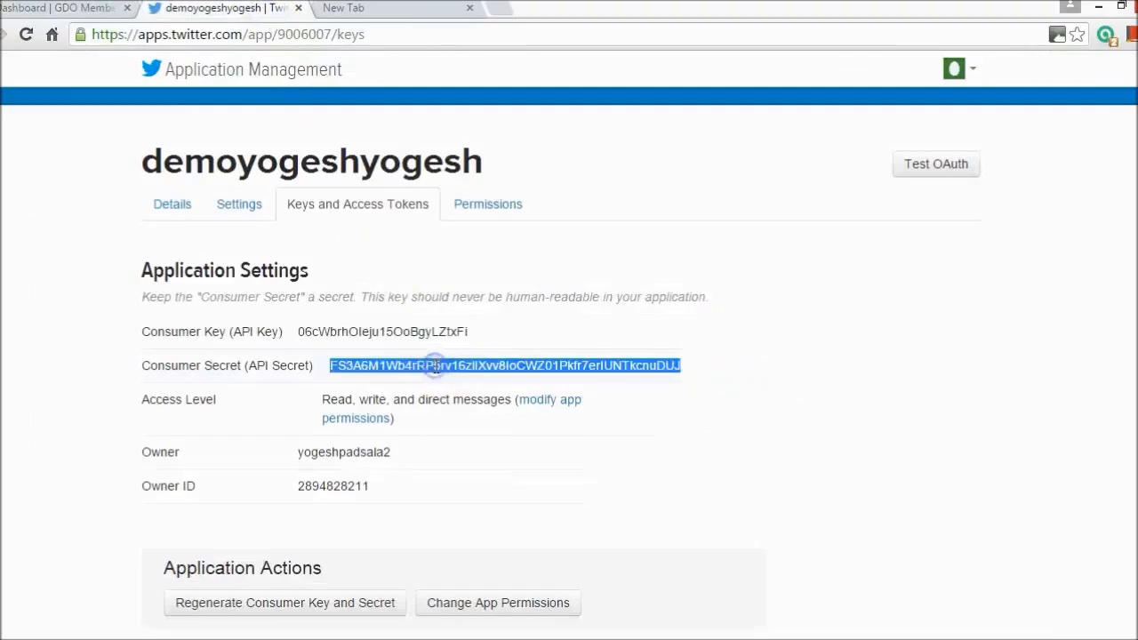
click(44, 11)
click(520, 363)
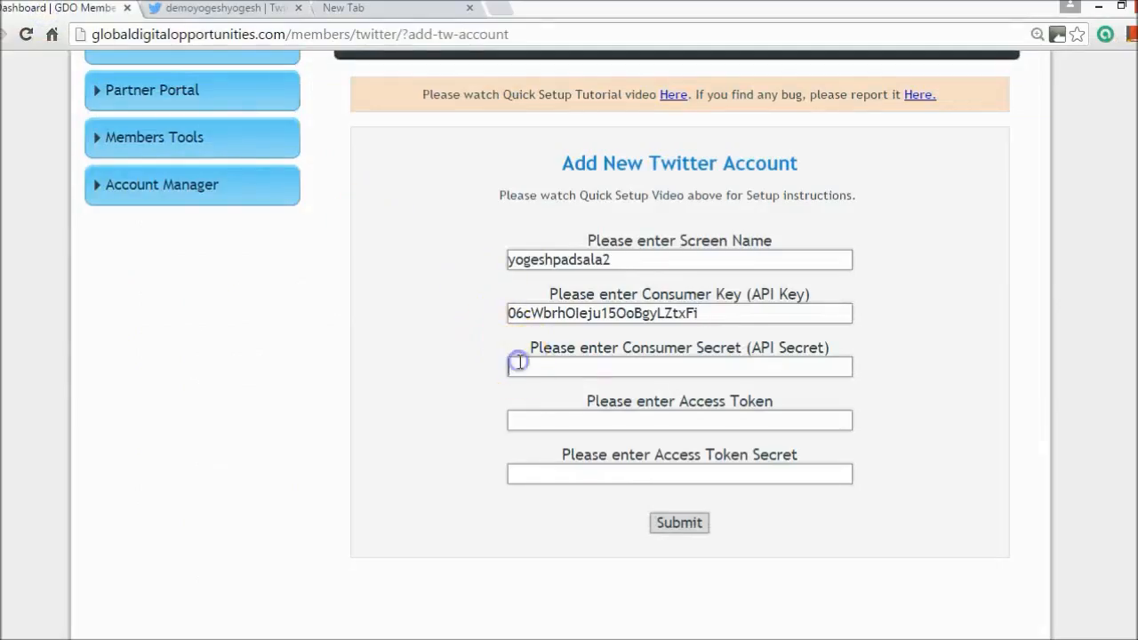
key(ctrl+v)
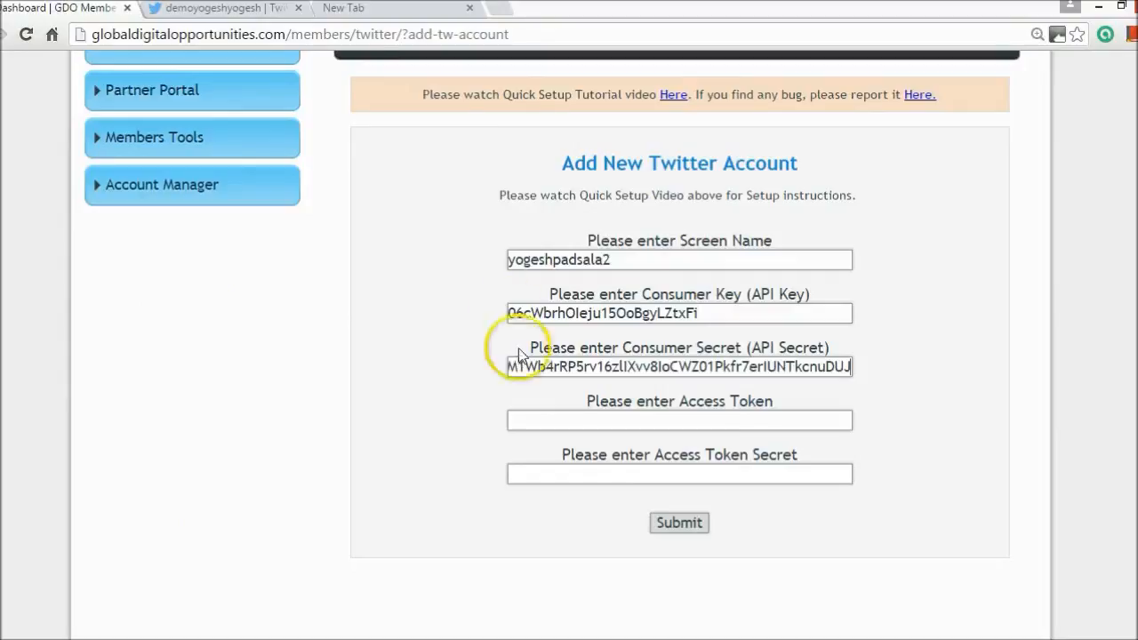
click(241, 11)
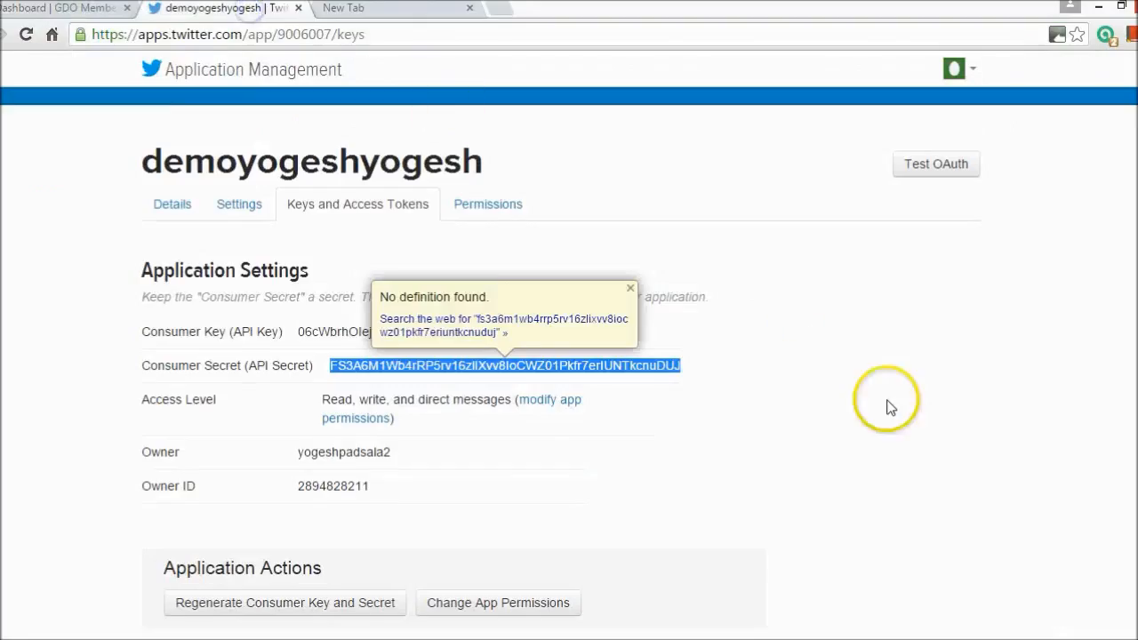
- Copy the Access Token from the keys page into the GDO form
scroll(889, 407, down, 6)
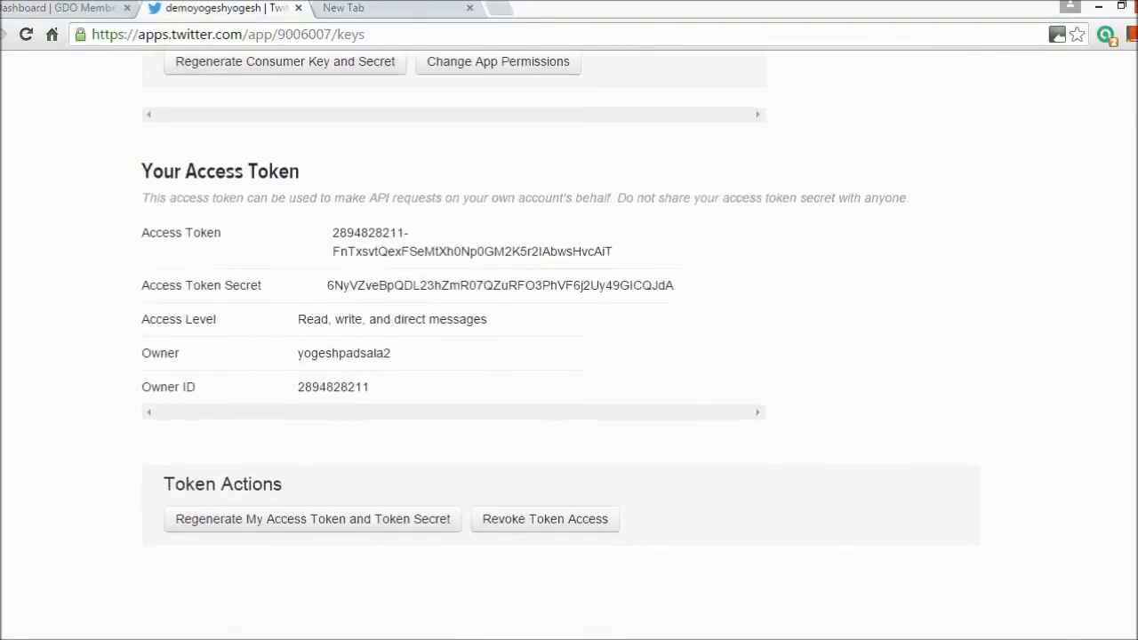
drag(334, 230, 608, 246)
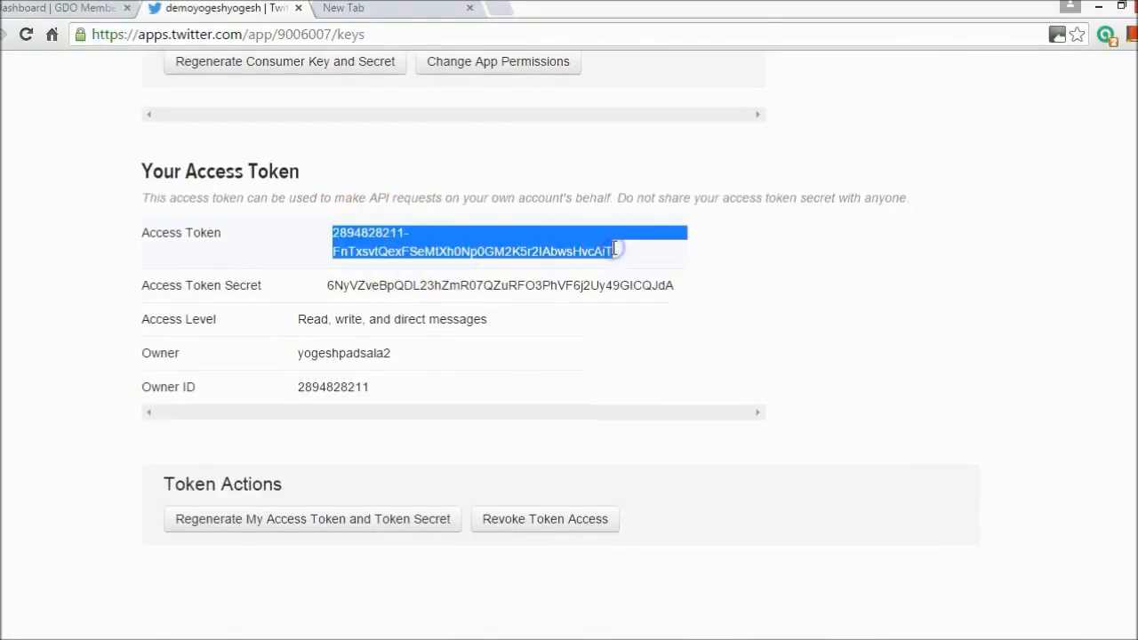
click(76, 10)
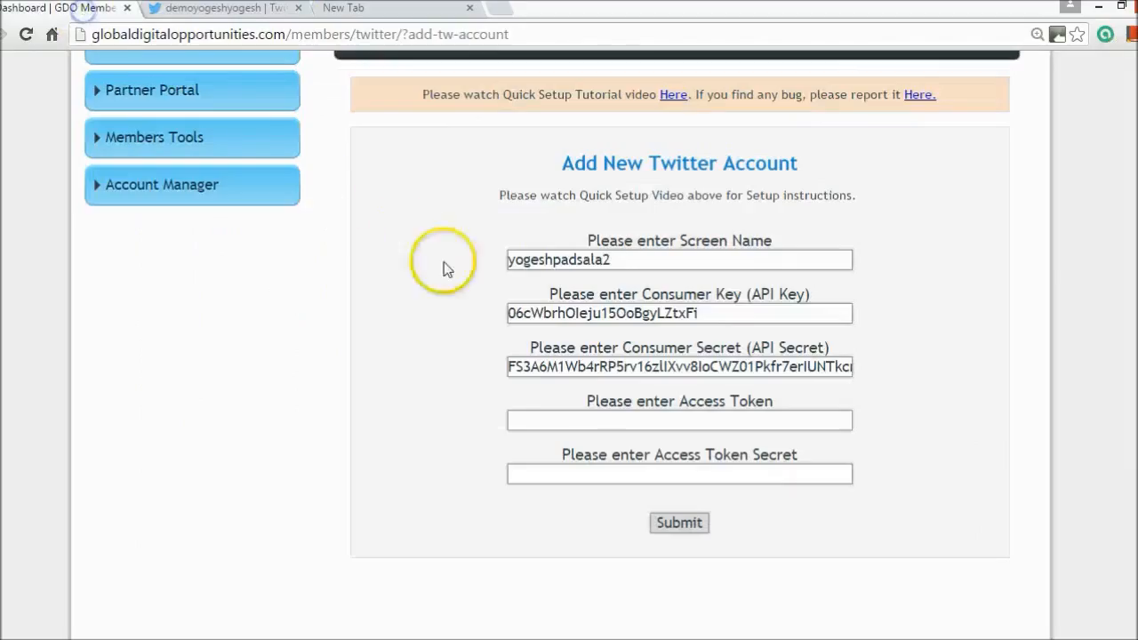
click(540, 414)
key(ctrl+v)
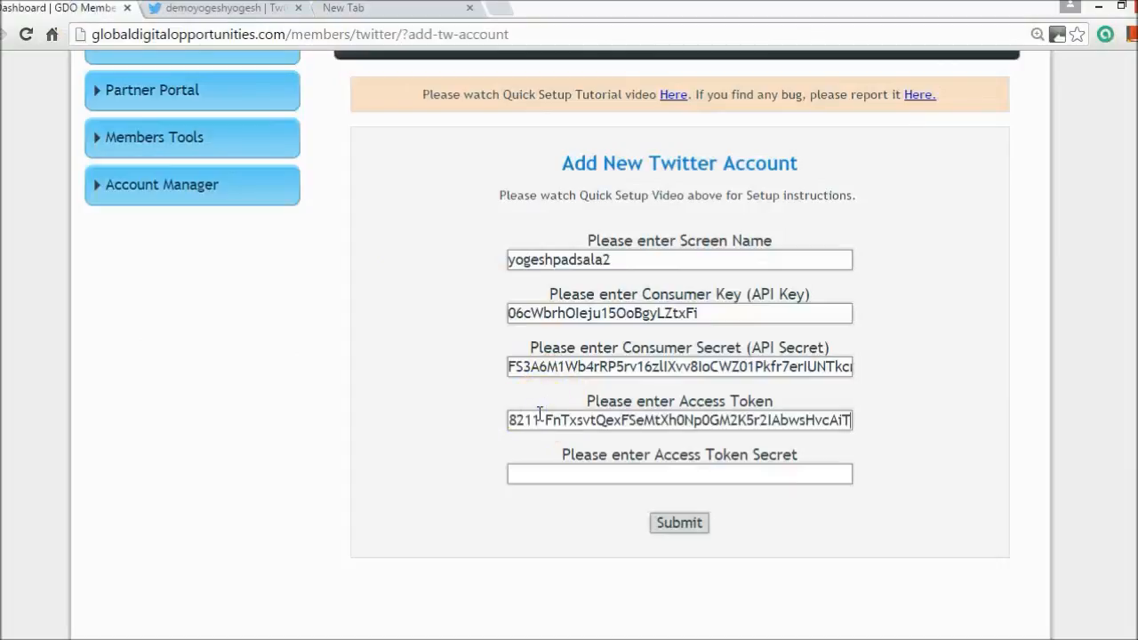
- Paste the Access Token Secret into the form and submit the new account
click(226, 11)
scroll(803, 307, down, 1)
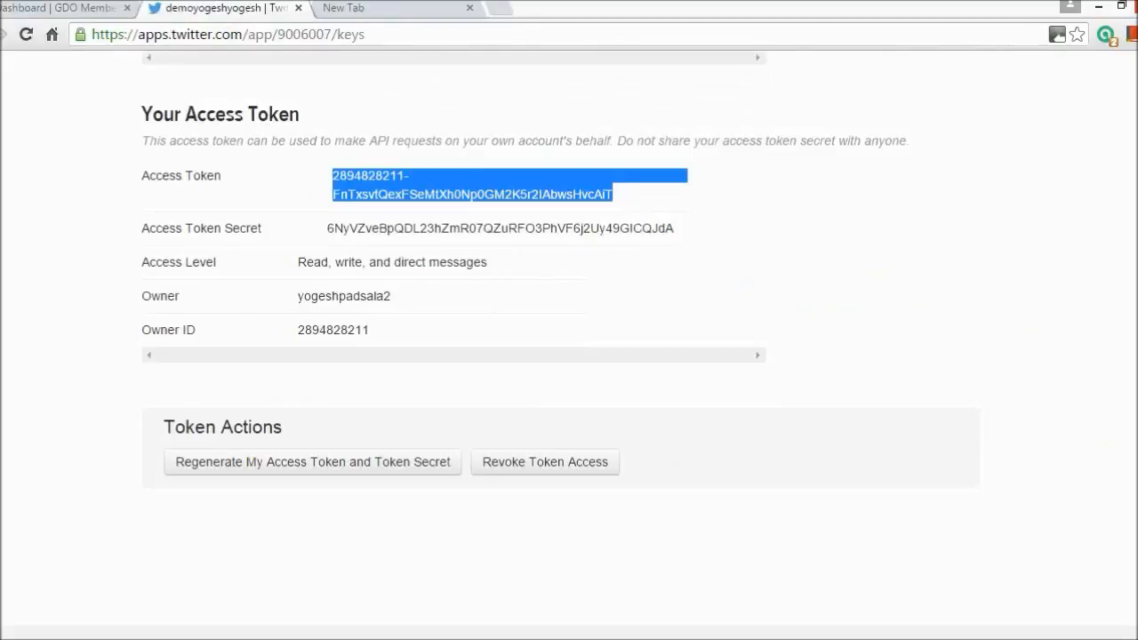
double_click(391, 225)
key(ctrl+c)
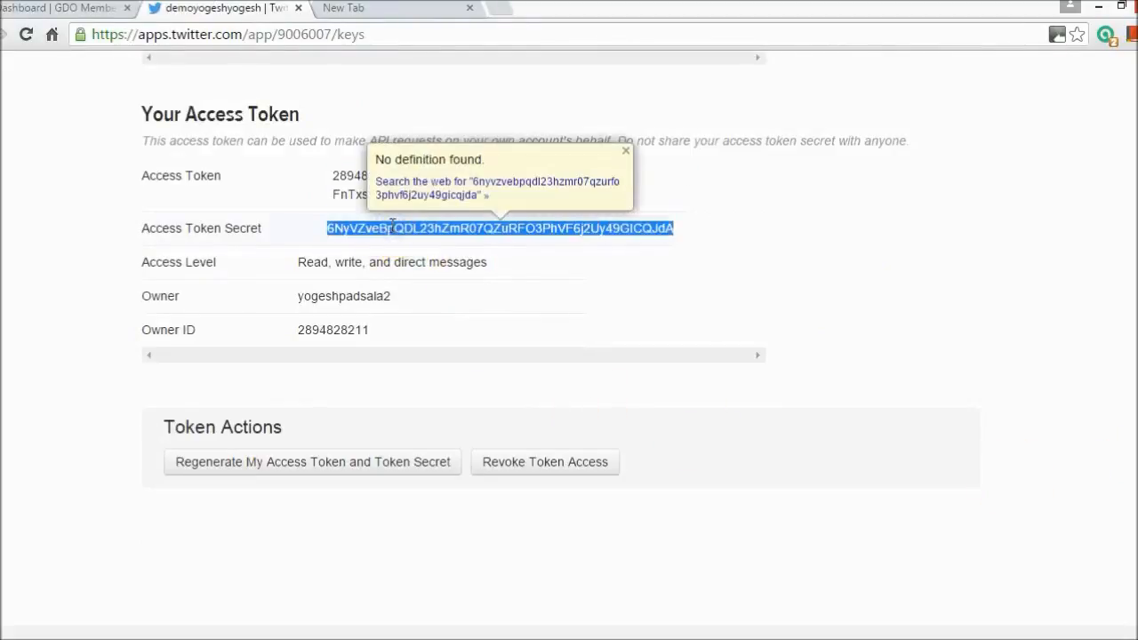
click(35, 10)
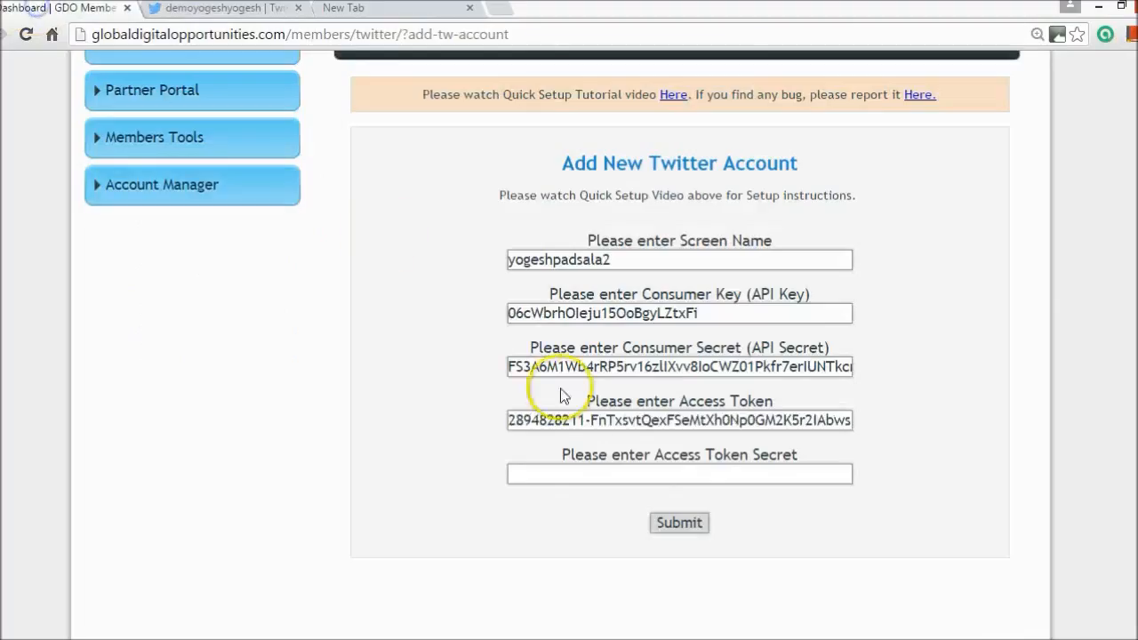
click(554, 472)
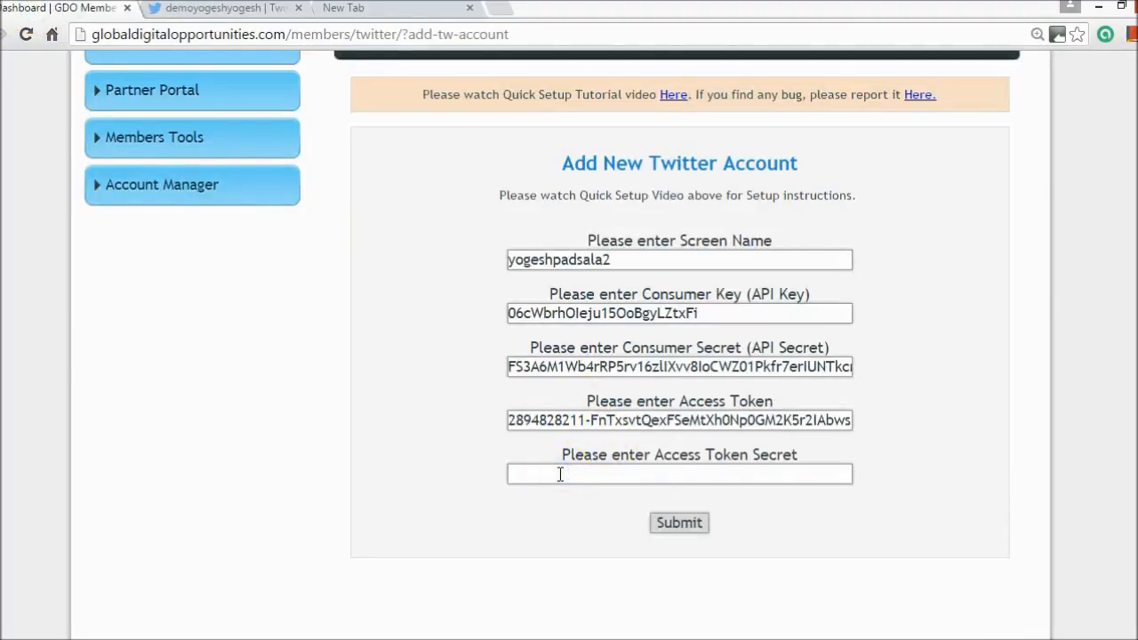
key(ctrl+v)
click(679, 524)
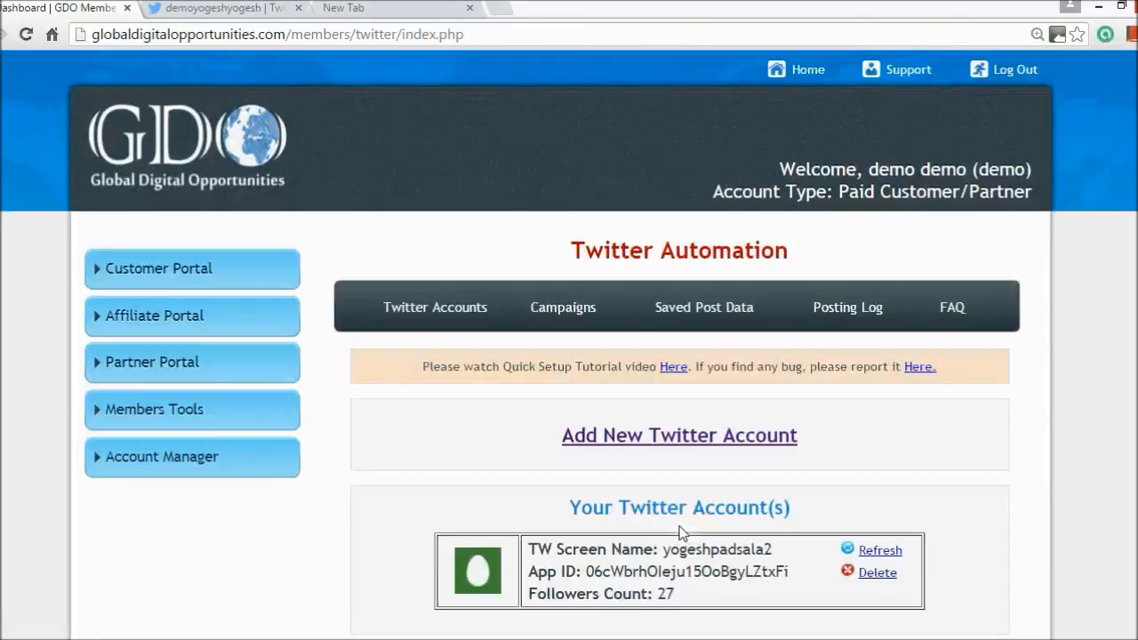
- Check the listed account's screen name, App ID and followers count of 27
scroll(680, 532, down, 2)
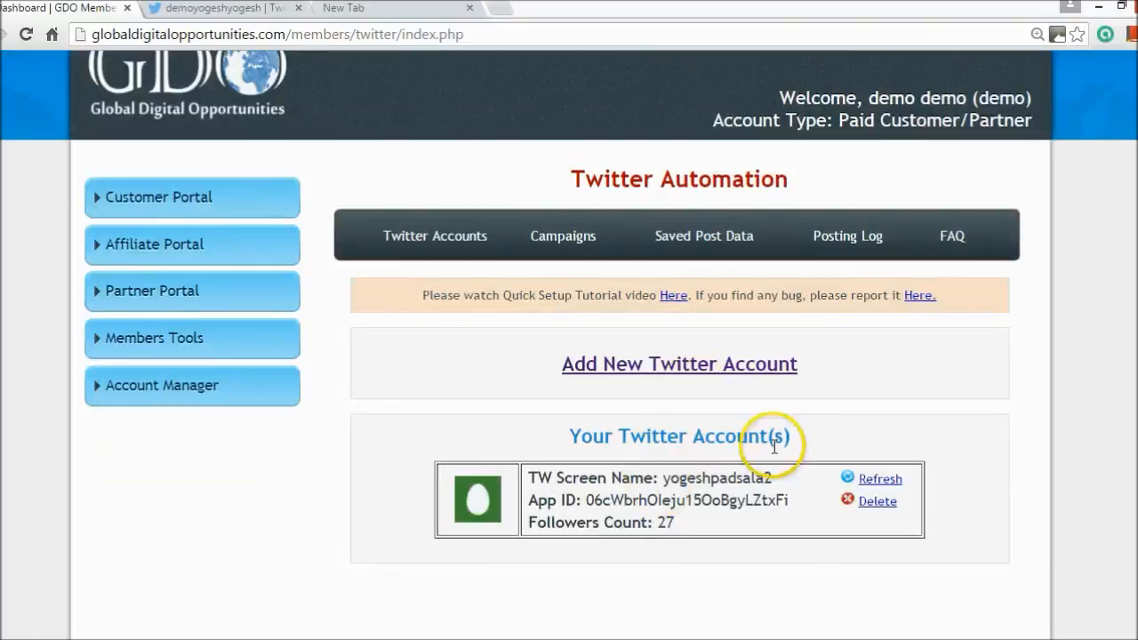
drag(536, 478, 757, 479)
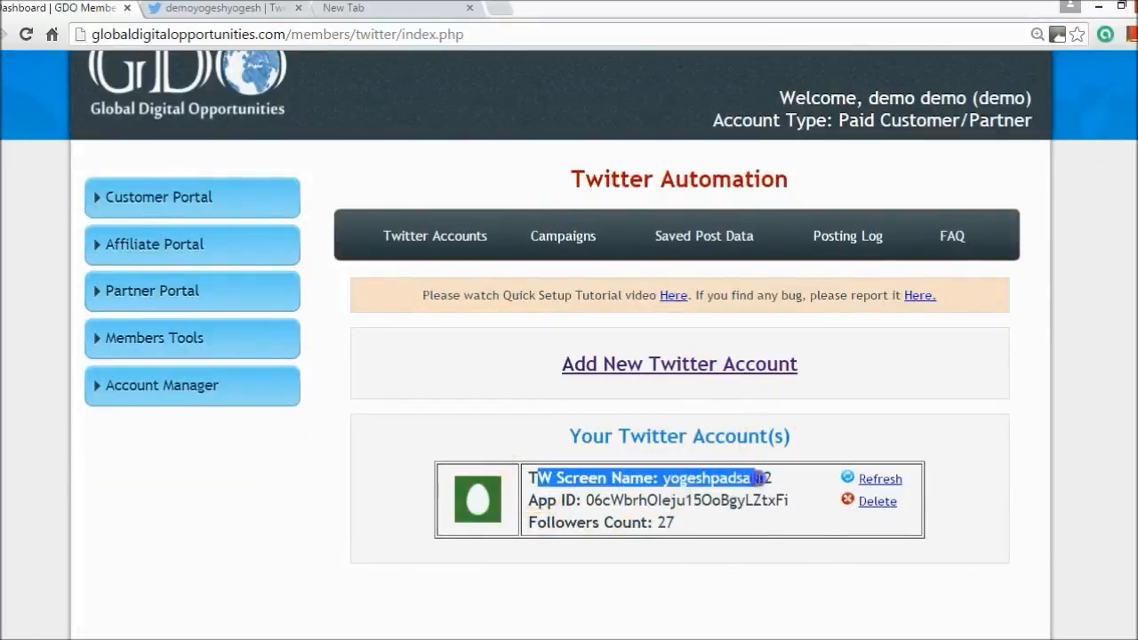
drag(561, 499, 711, 501)
drag(551, 522, 676, 534)
click(675, 534)
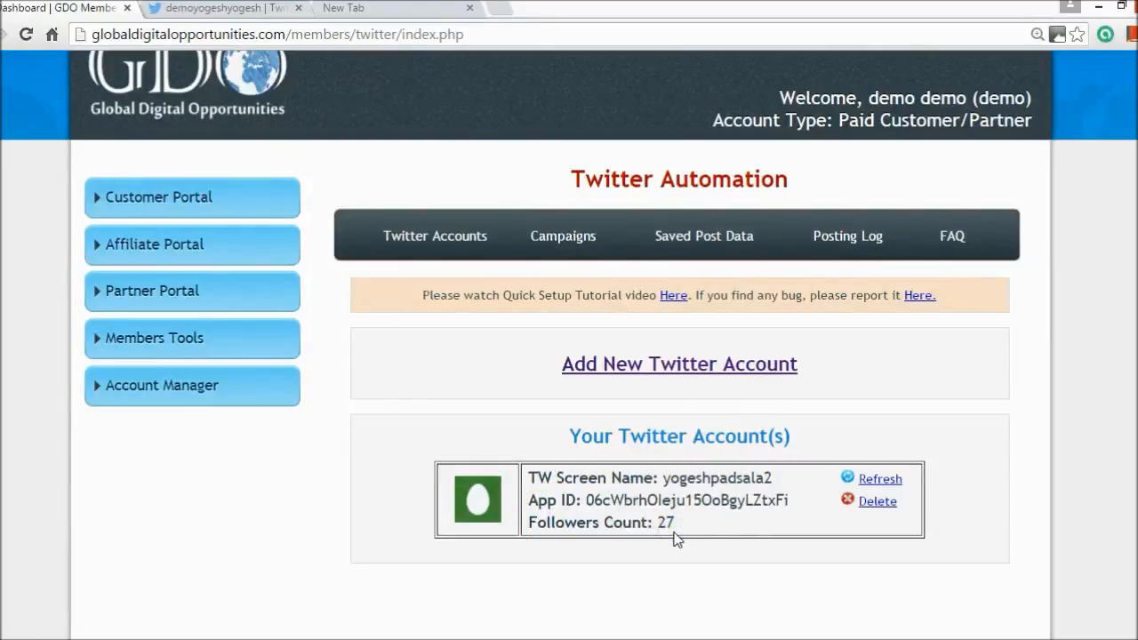
- Review the whole account entry, then start a Refresh and cancel it
scroll(1061, 381, down, 2)
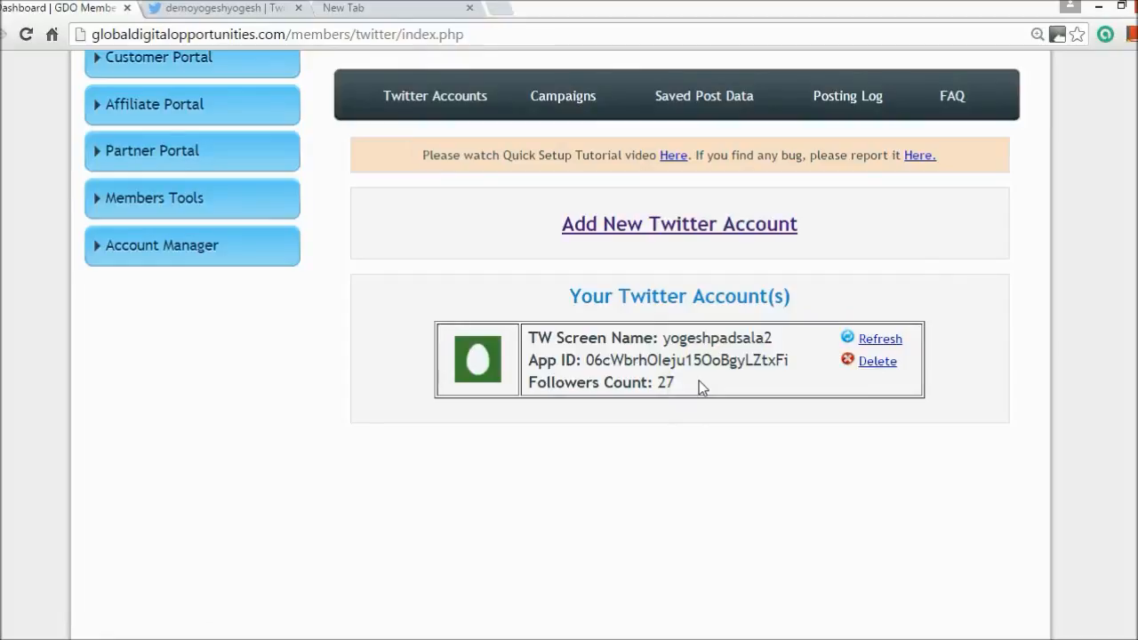
drag(681, 384, 536, 342)
click(934, 363)
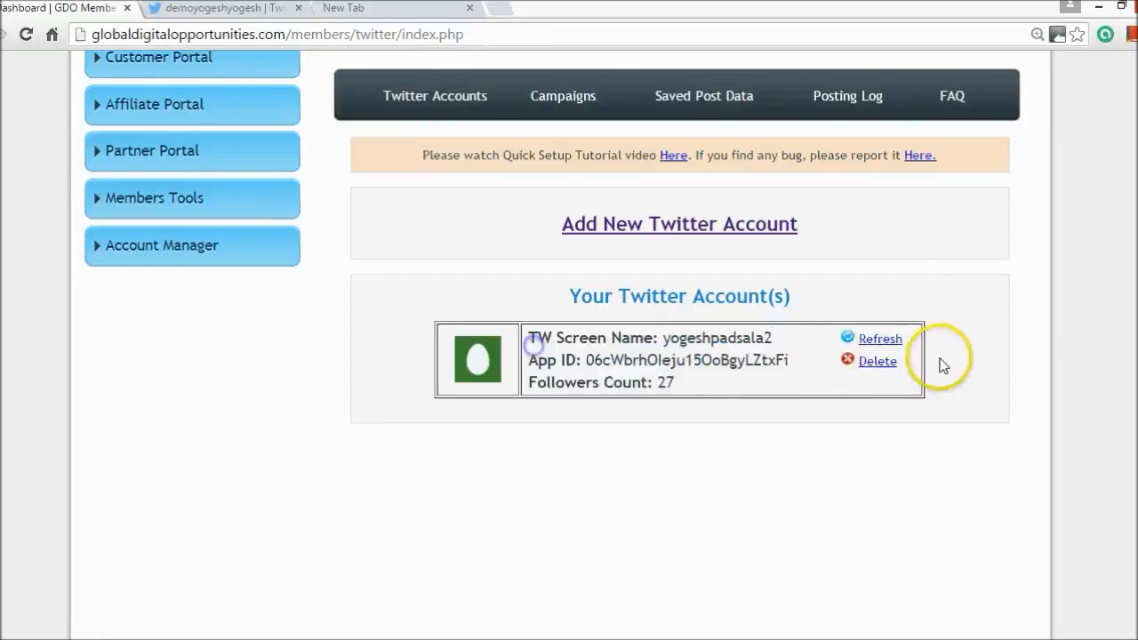
click(889, 346)
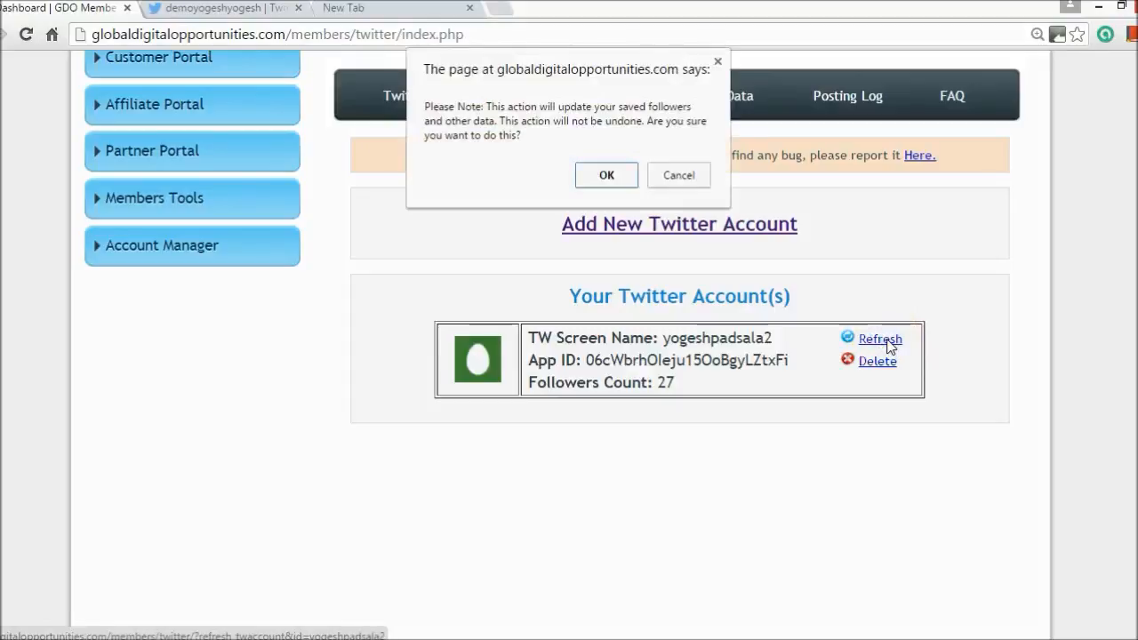
click(678, 175)
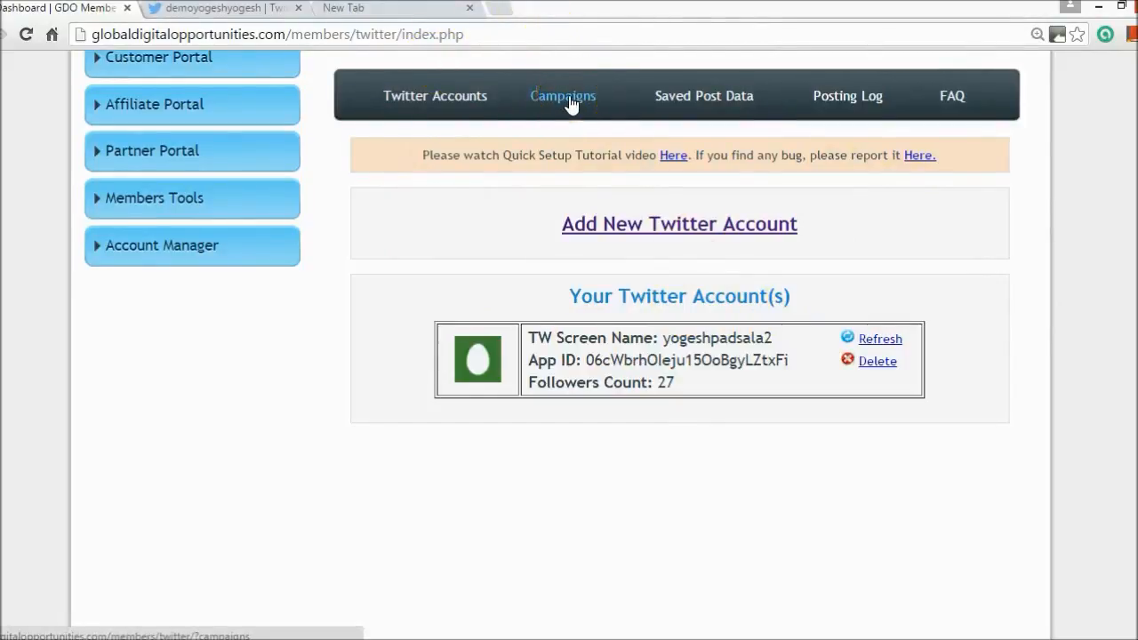
- Add and save the message 'hello world' under Messages, then start a new image entry under Images
click(716, 96)
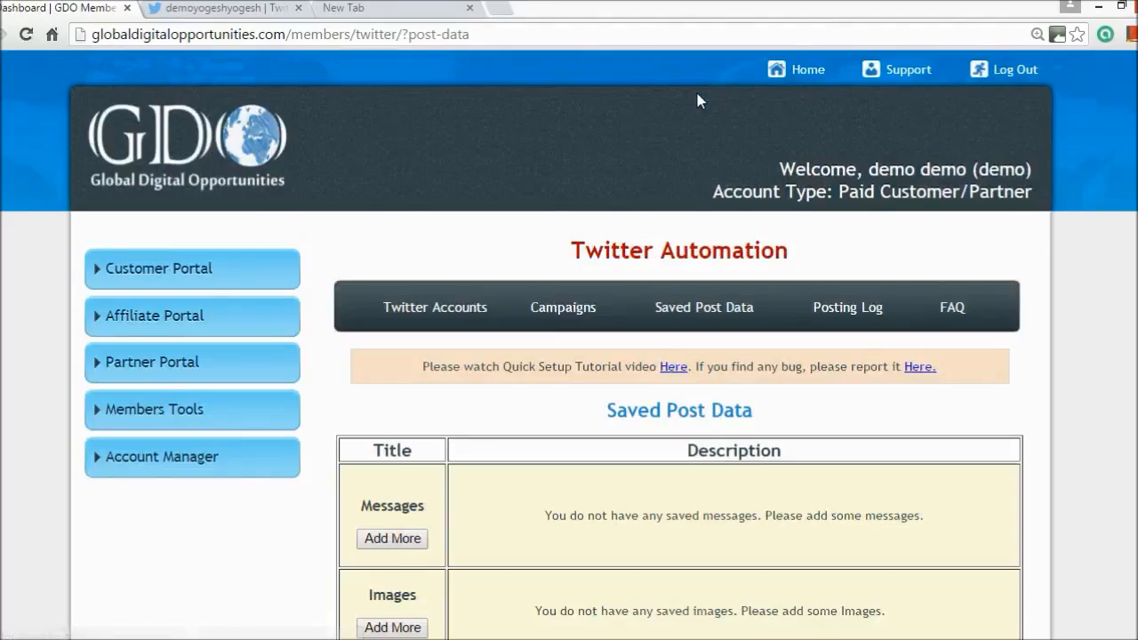
click(956, 192)
scroll(956, 192, down, 3)
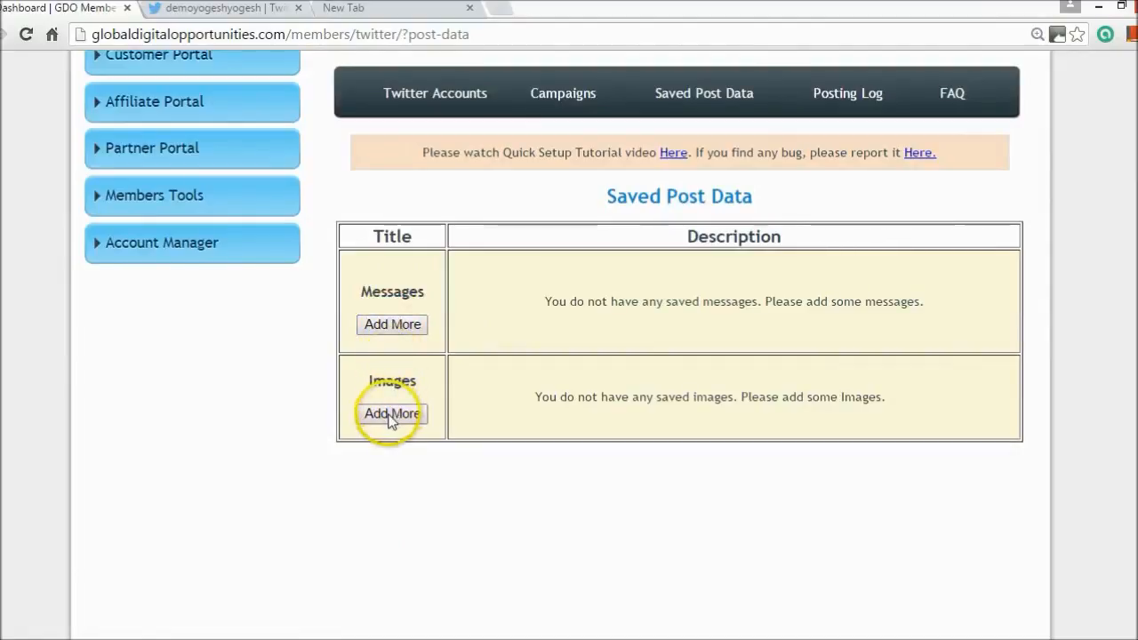
click(372, 326)
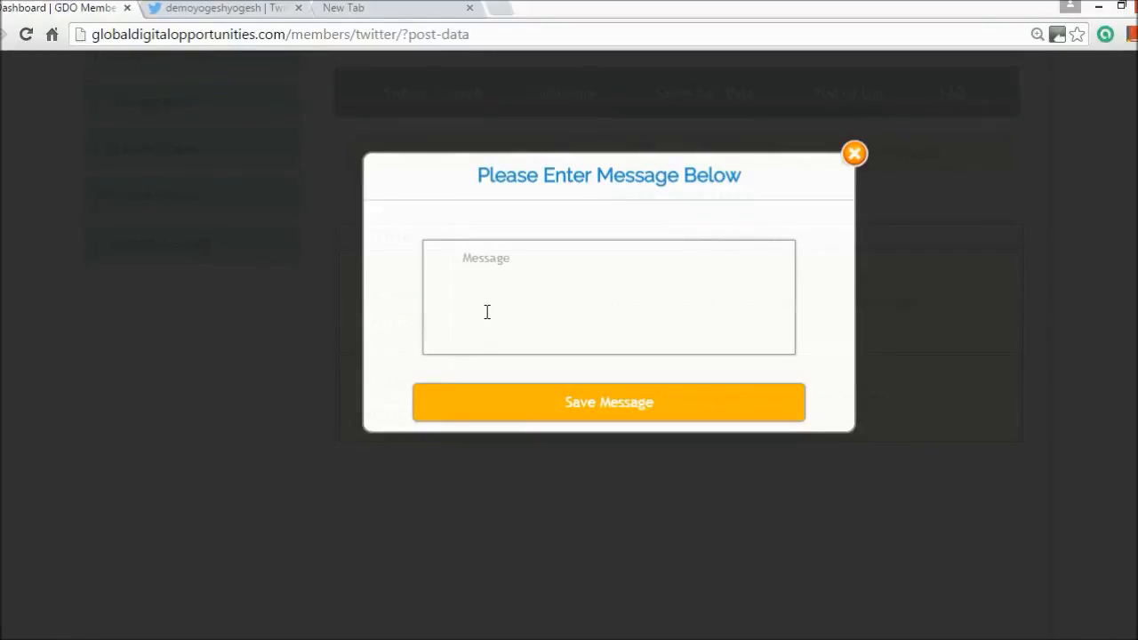
click(499, 277)
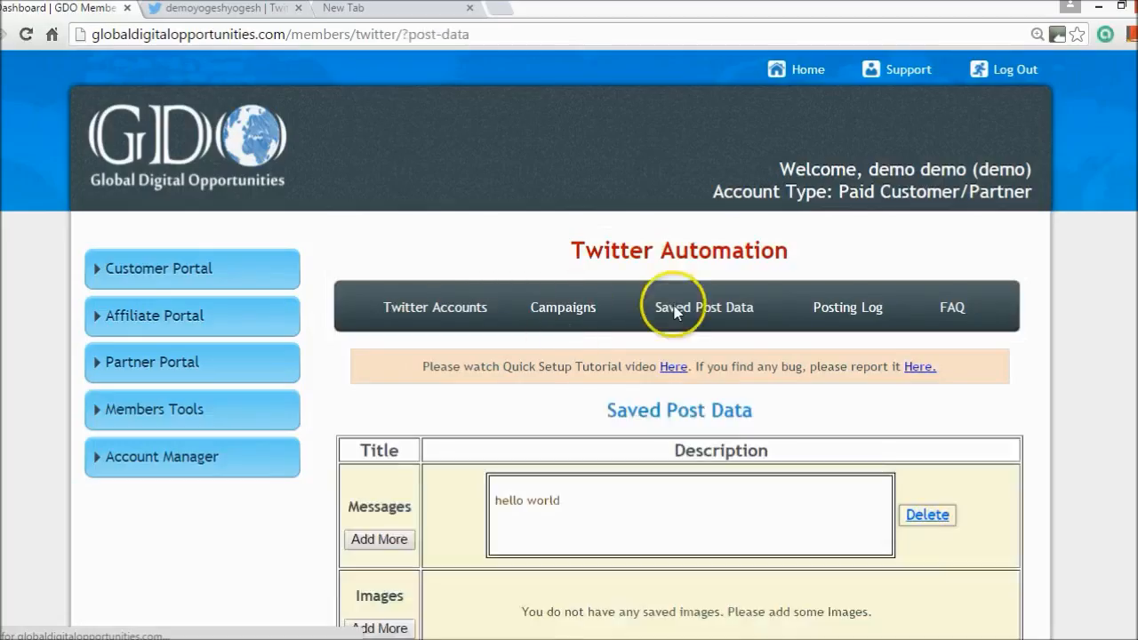
scroll(534, 373, down, 3)
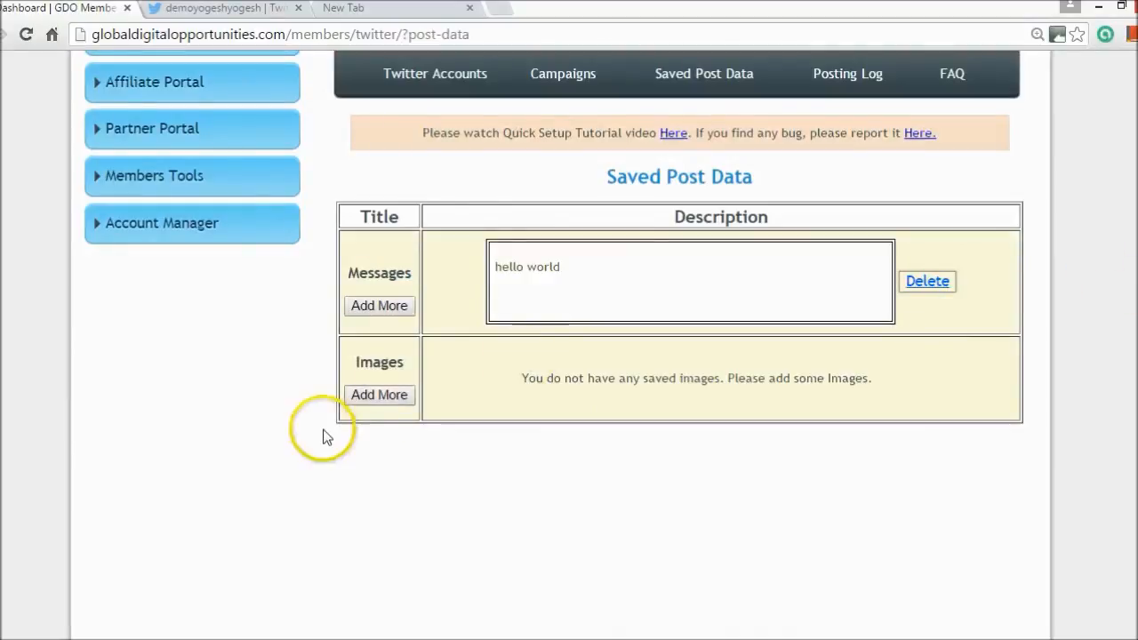
click(377, 394)
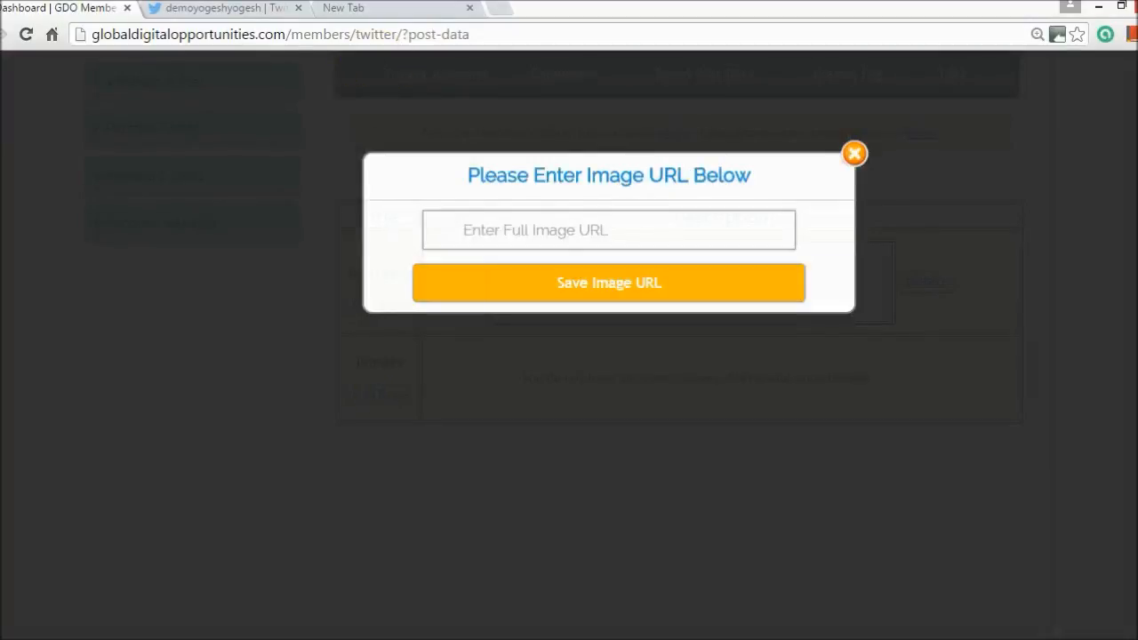
- In a blank tab, load a user's twitter.com profile_picture address, which returns a page-not-found error
click(254, 8)
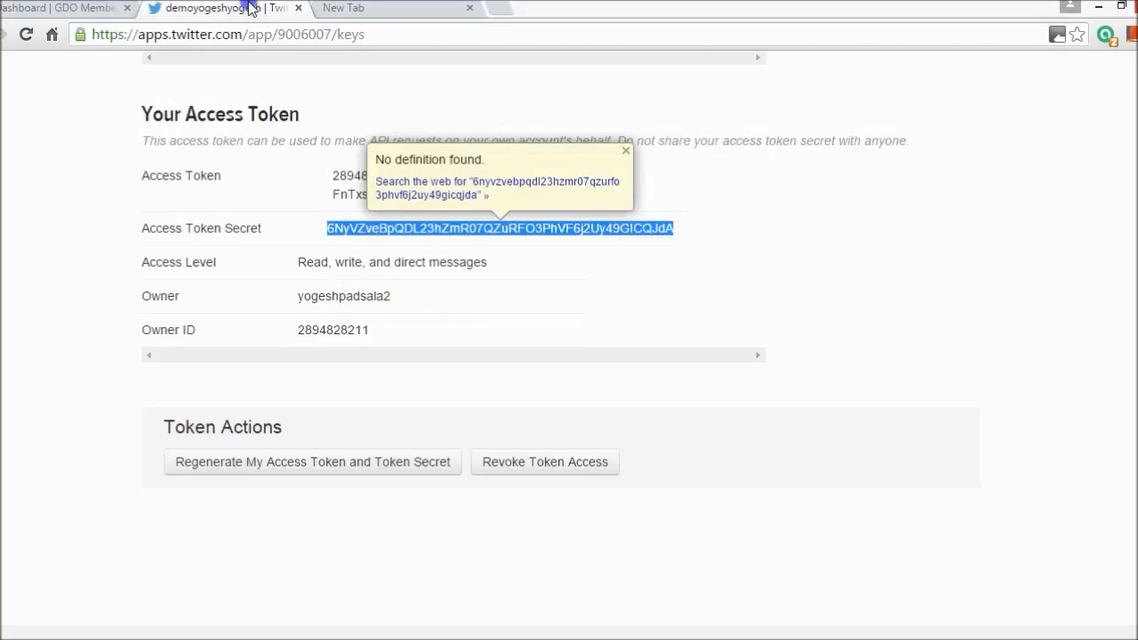
click(409, 9)
click(389, 34)
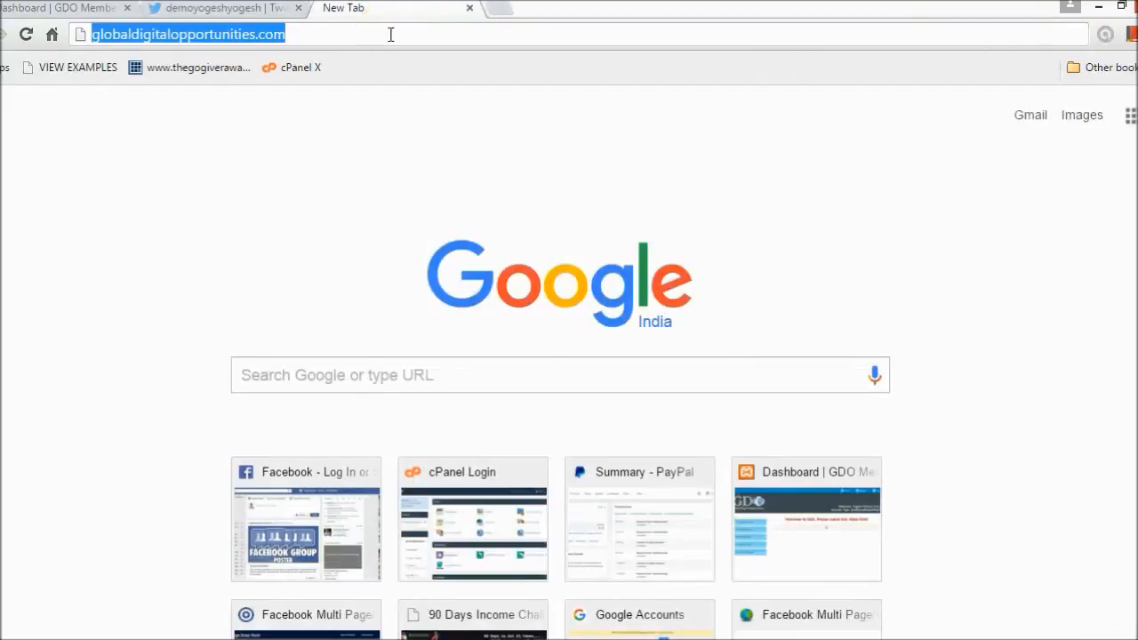
text(twi)
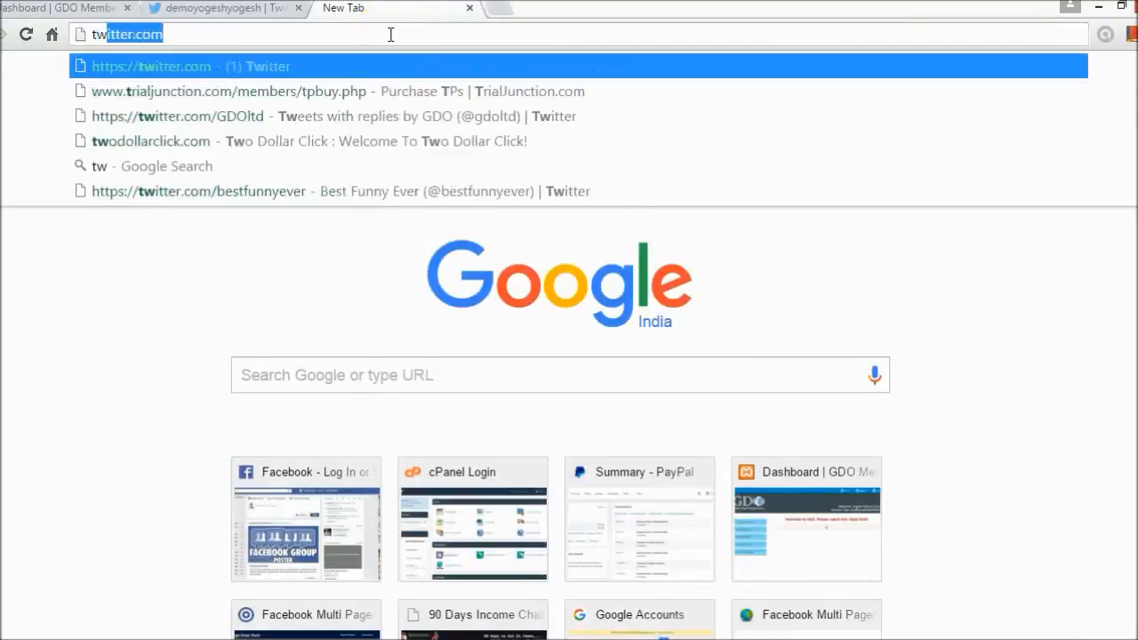
text(tter.com)
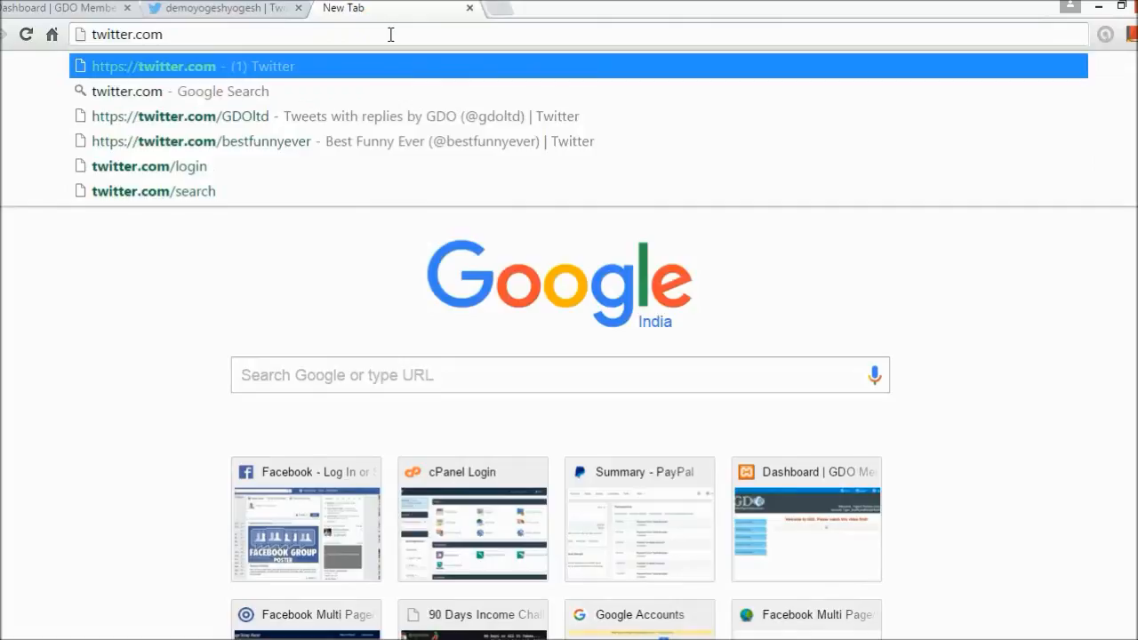
text(yogesh)
key(BackSpace)
key(BackSpace)
key(BackSpace)
key(BackSpace)
key(BackSpace)
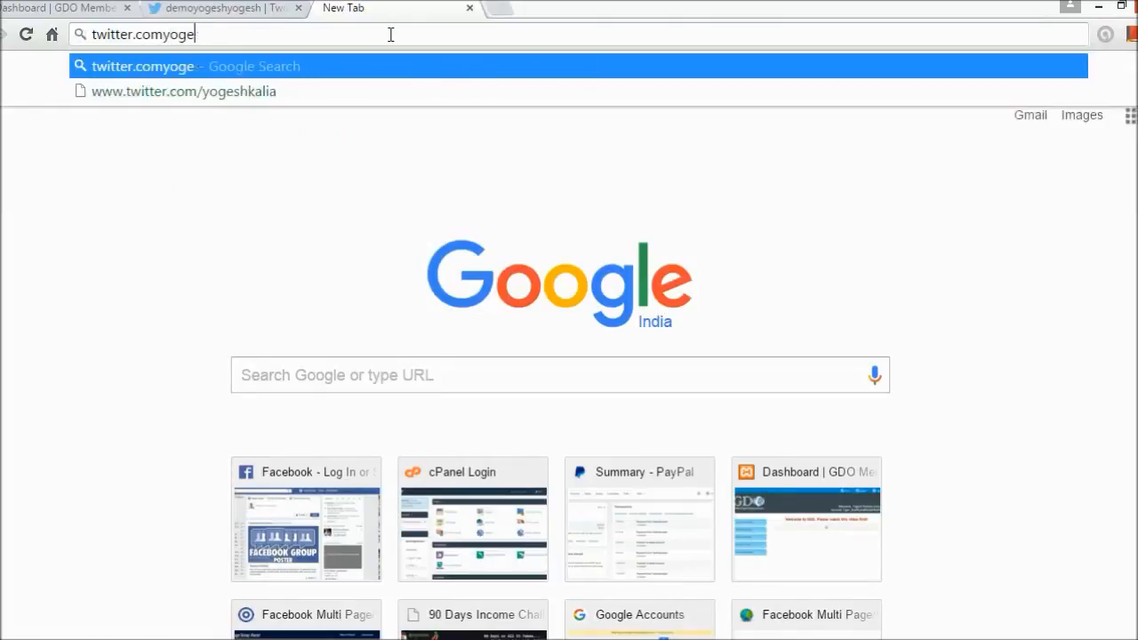
key(BackSpace)
text(/)
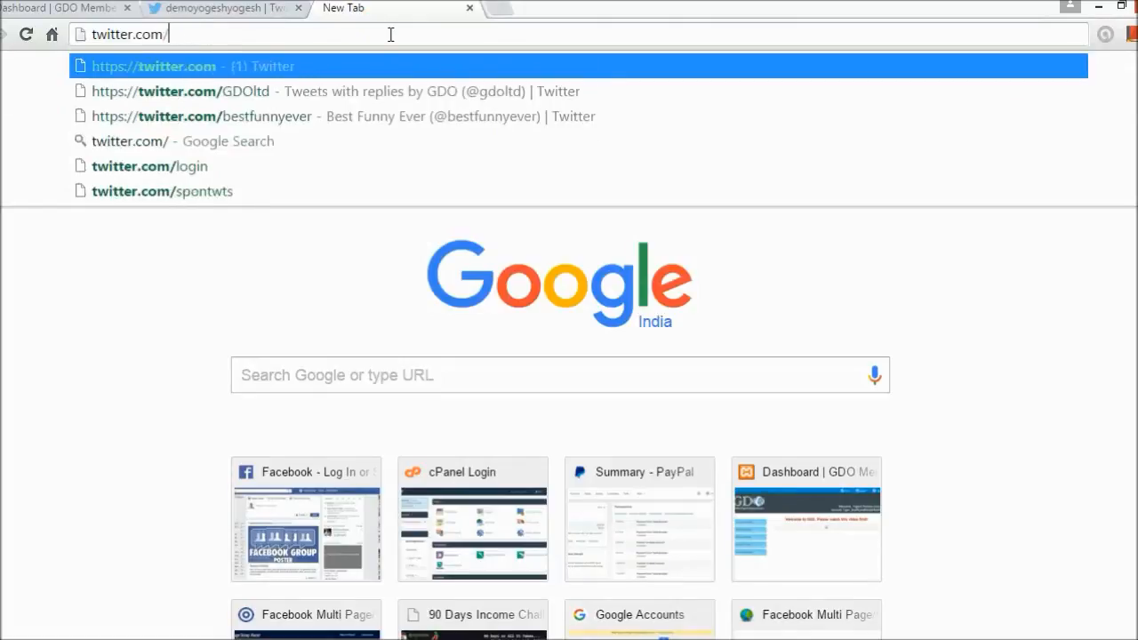
text(yogeshp)
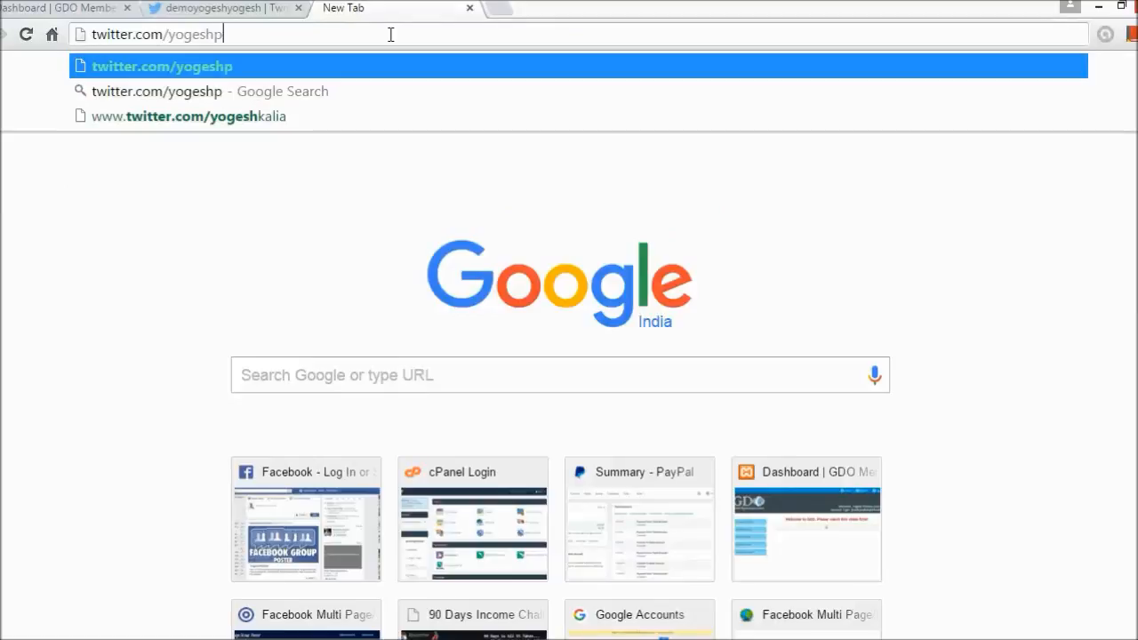
text(adsala/)
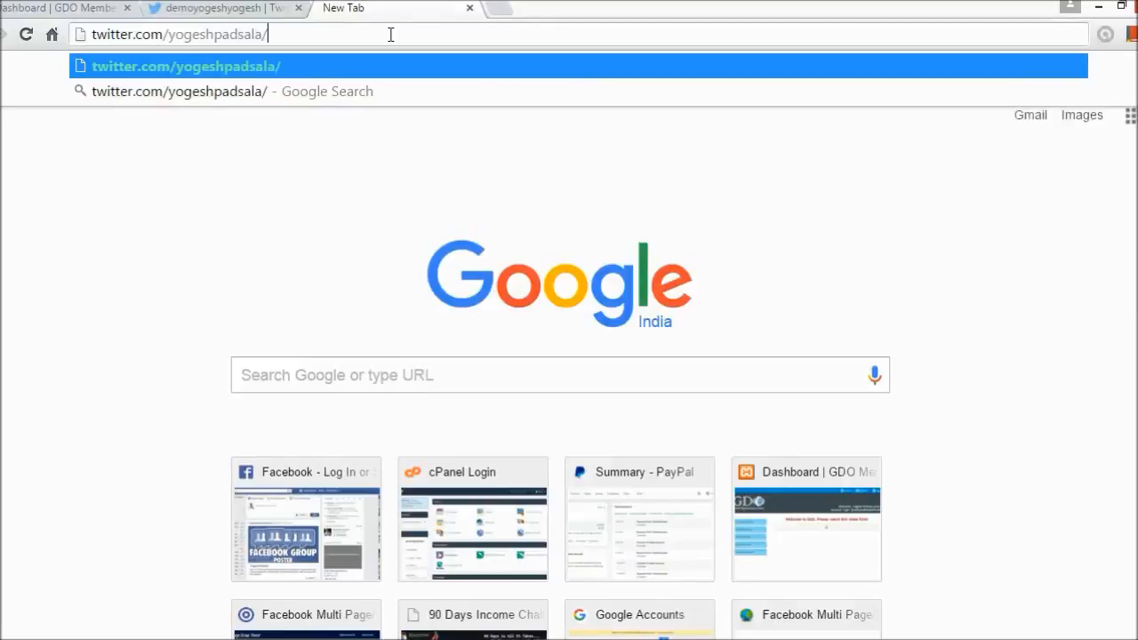
text(profil)
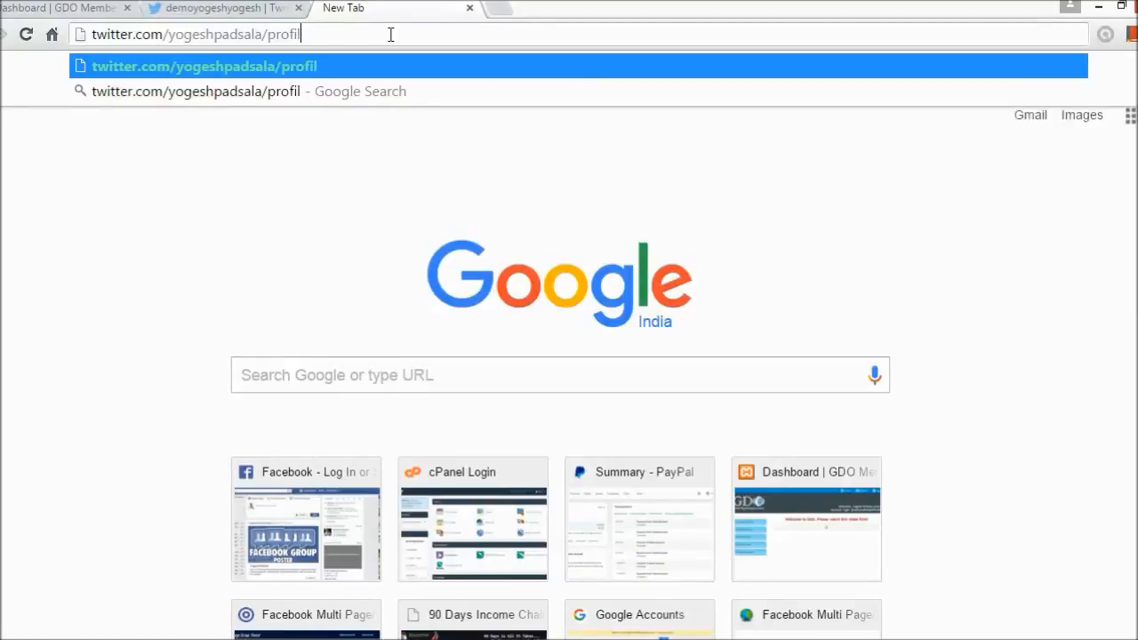
text(e_pictu)
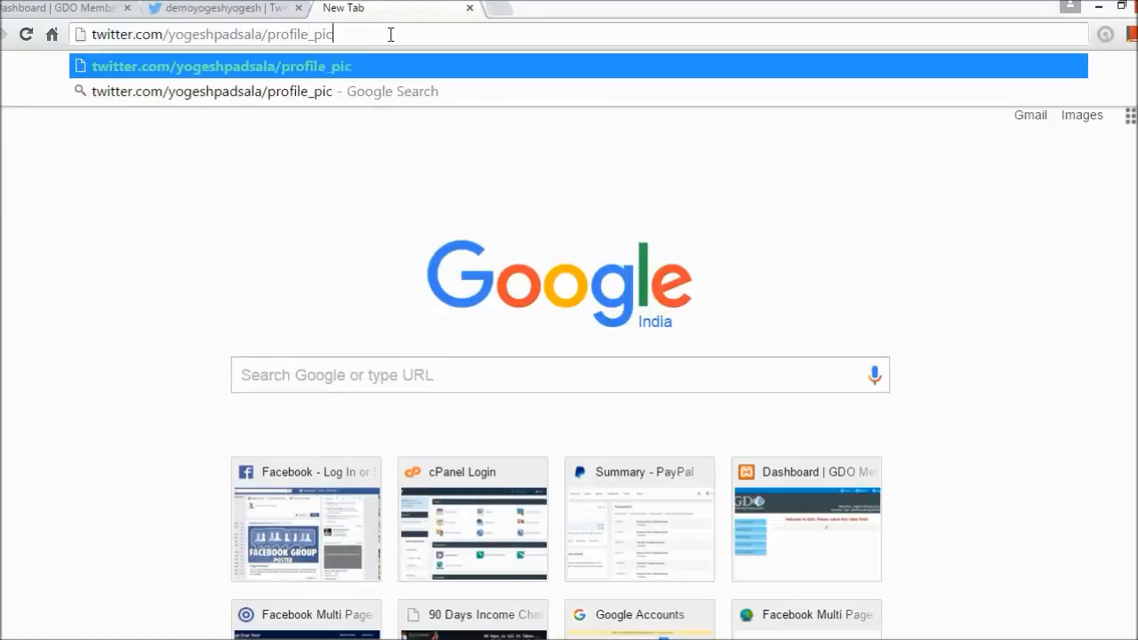
text(re)
key(Return)
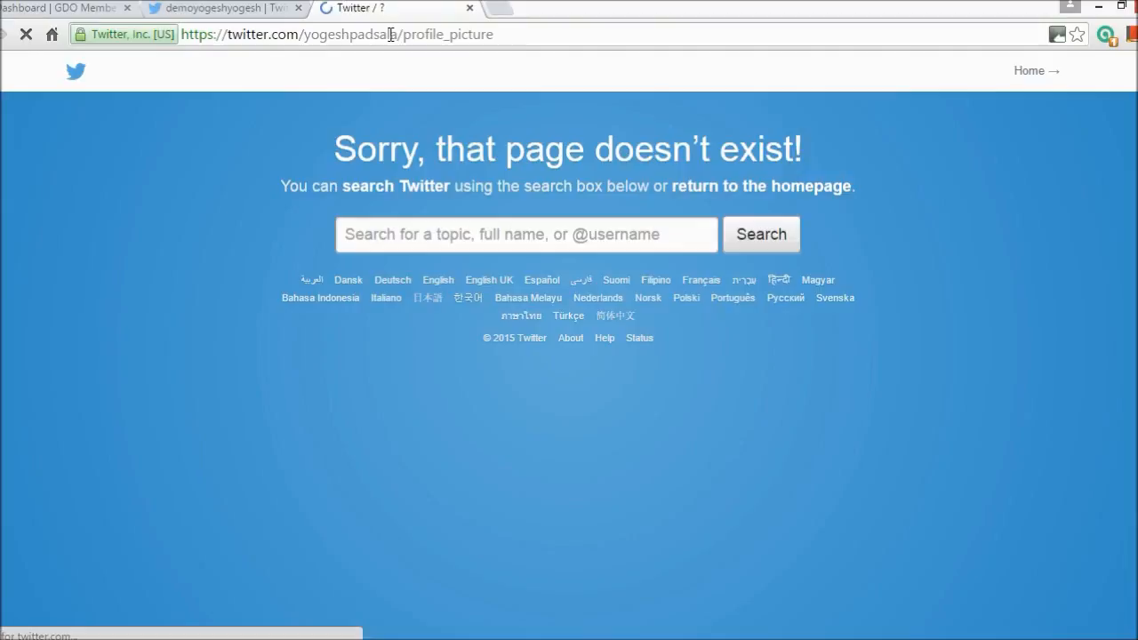
- Close the not-found tab, return to the GDO image URL field, and open a new blank tab
click(470, 8)
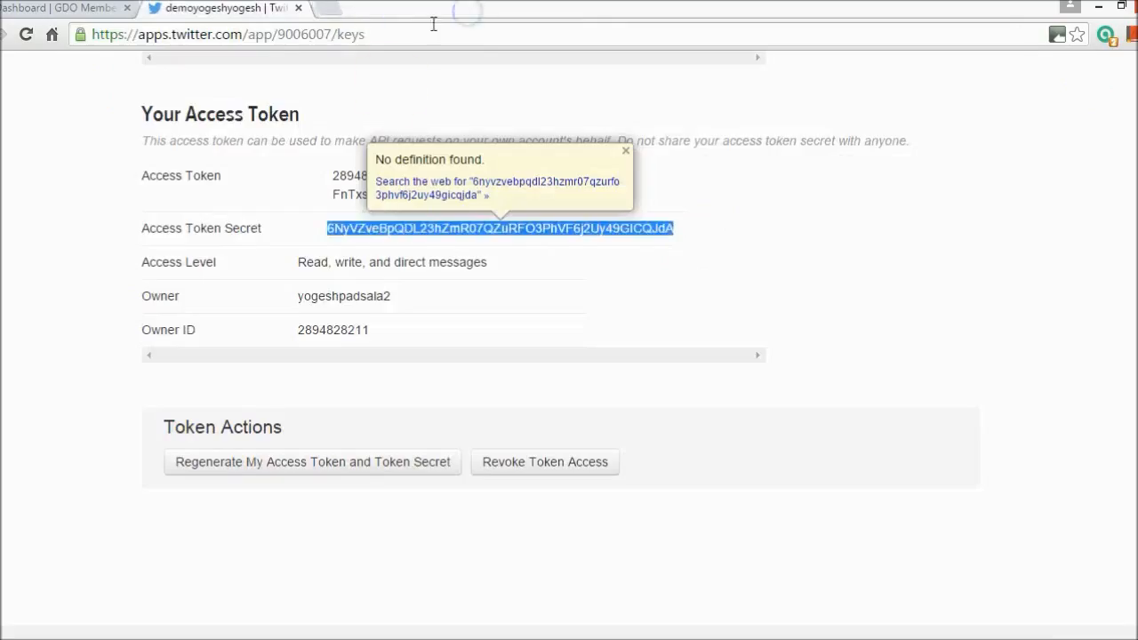
click(74, 9)
click(490, 221)
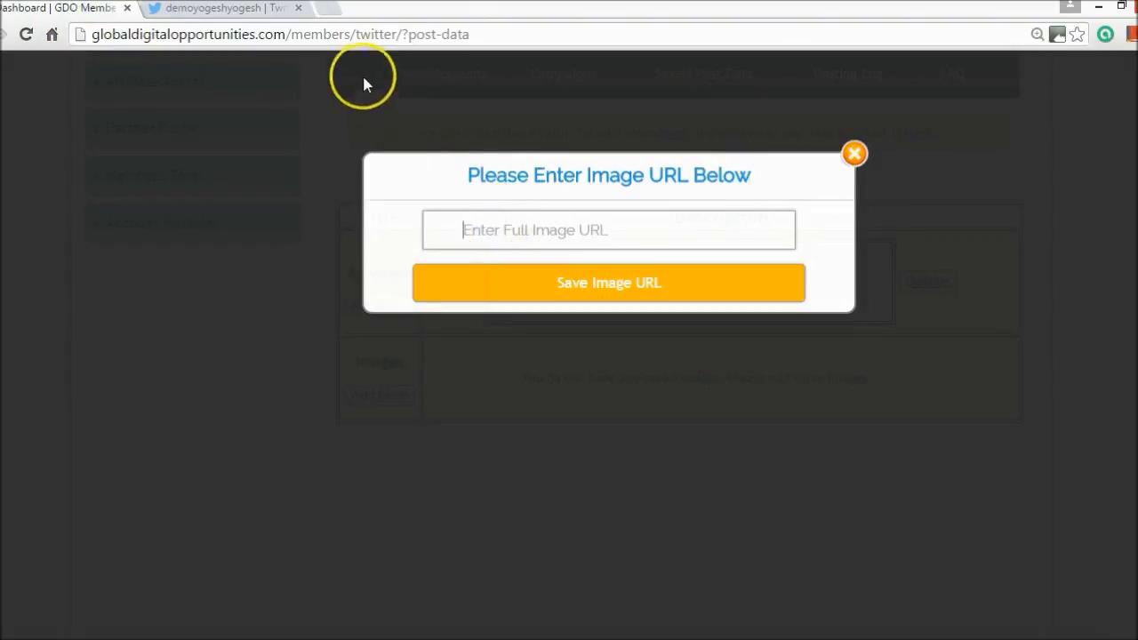
click(638, 231)
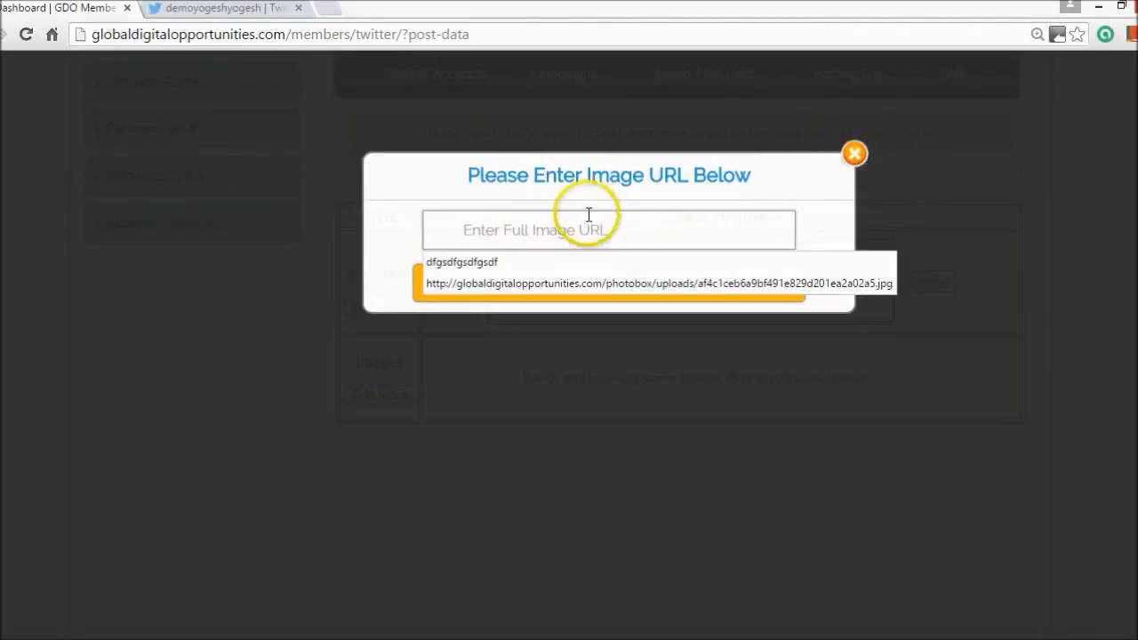
click(334, 13)
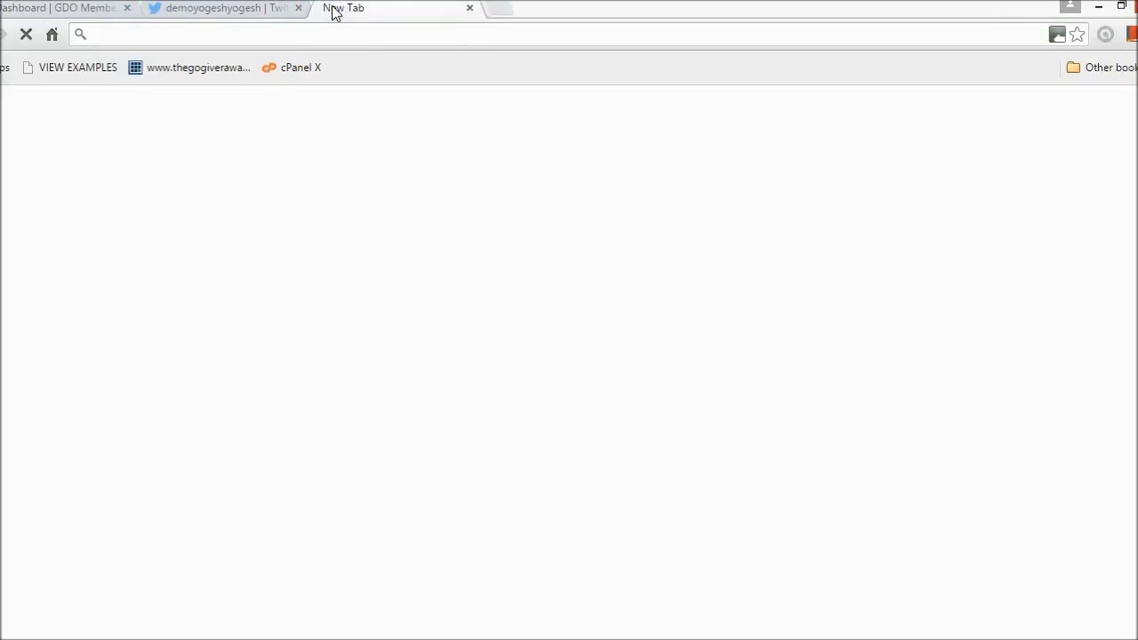
- Load the GDO Photobox page at globaldigitalopportunities.com/photobox
text(glo)
key(Down)
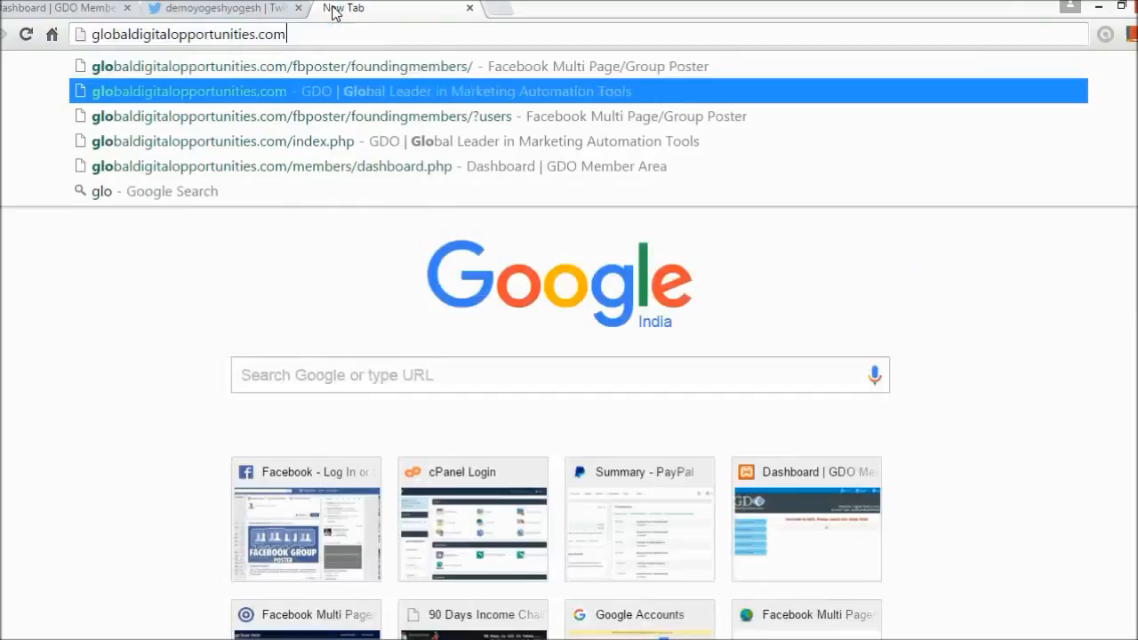
text(/photobox)
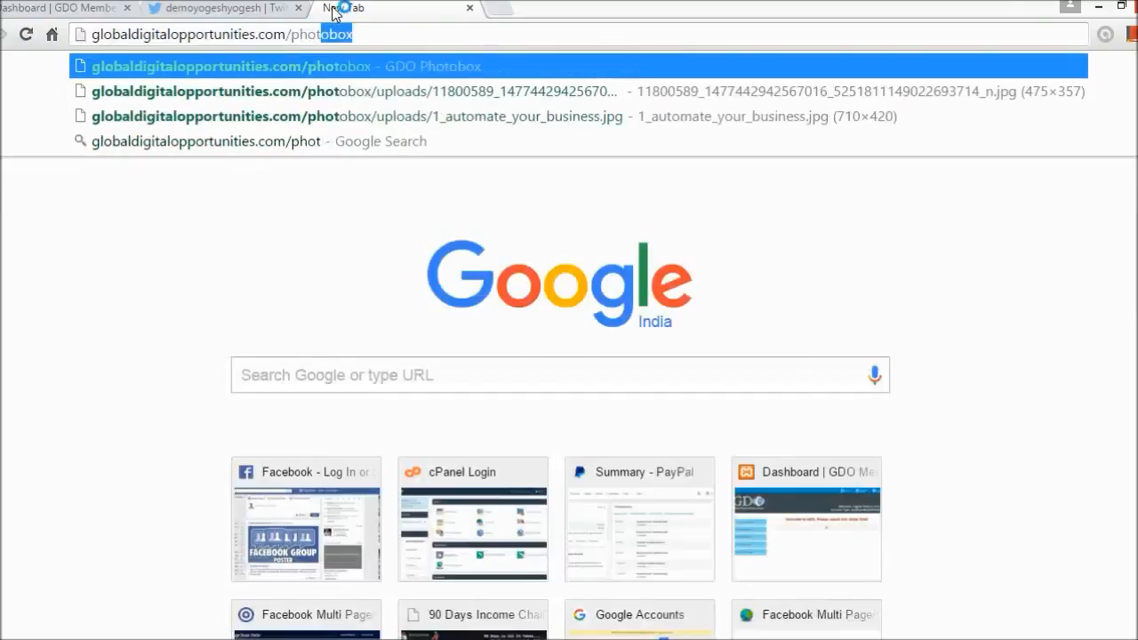
key(Return)
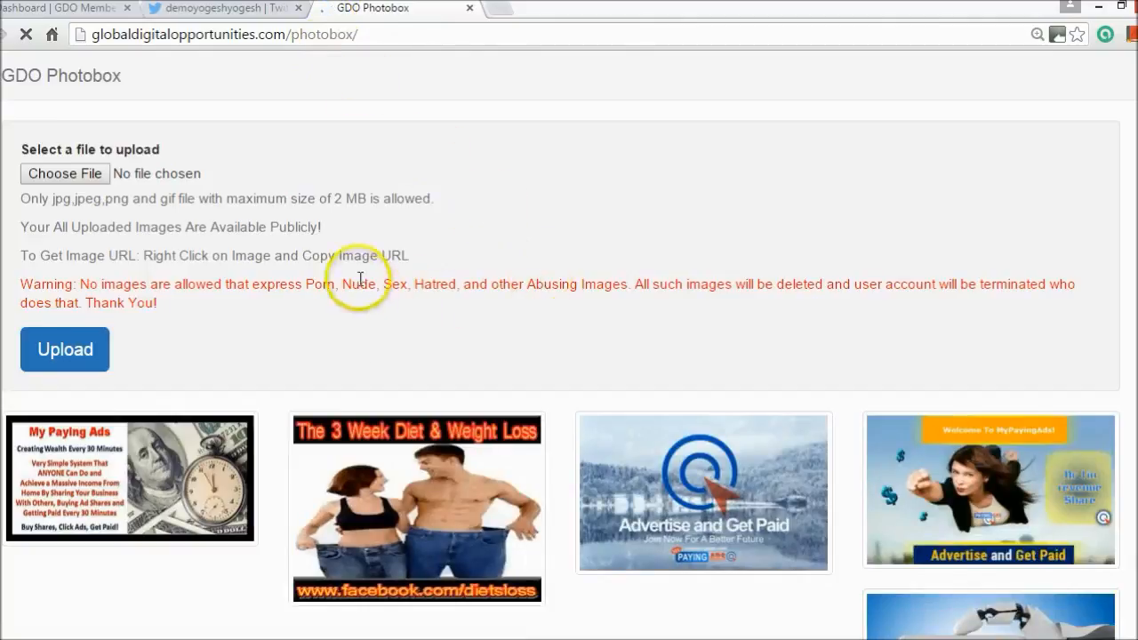
- Copy the web address of the 3 Week Diet & Weight Loss image
click(327, 283)
drag(327, 282, 255, 284)
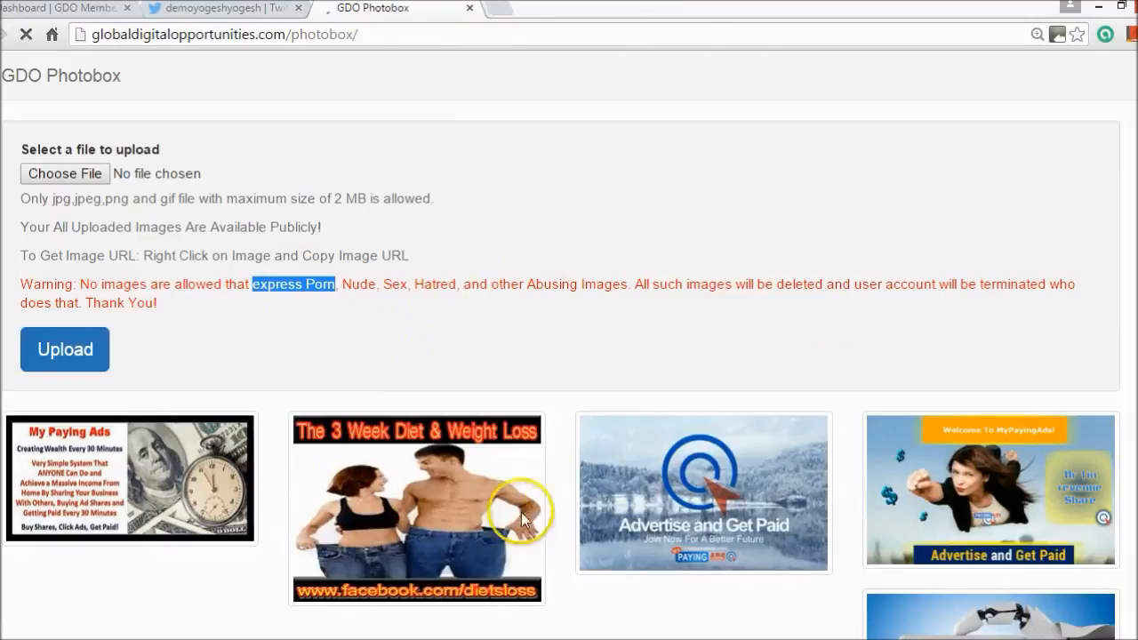
right_click(400, 468)
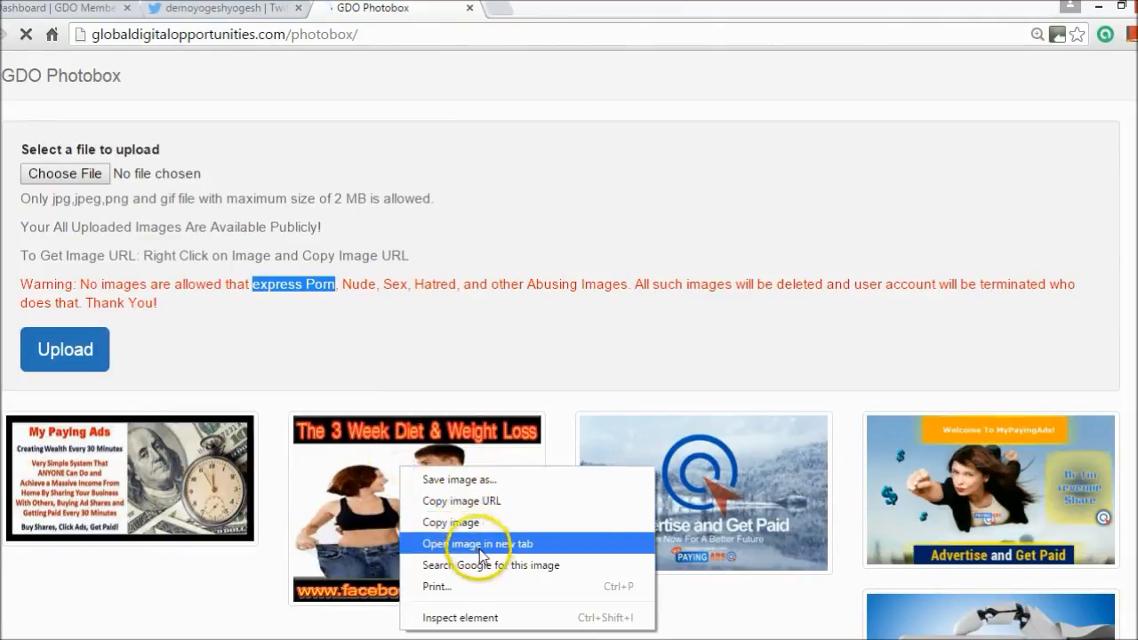
click(471, 503)
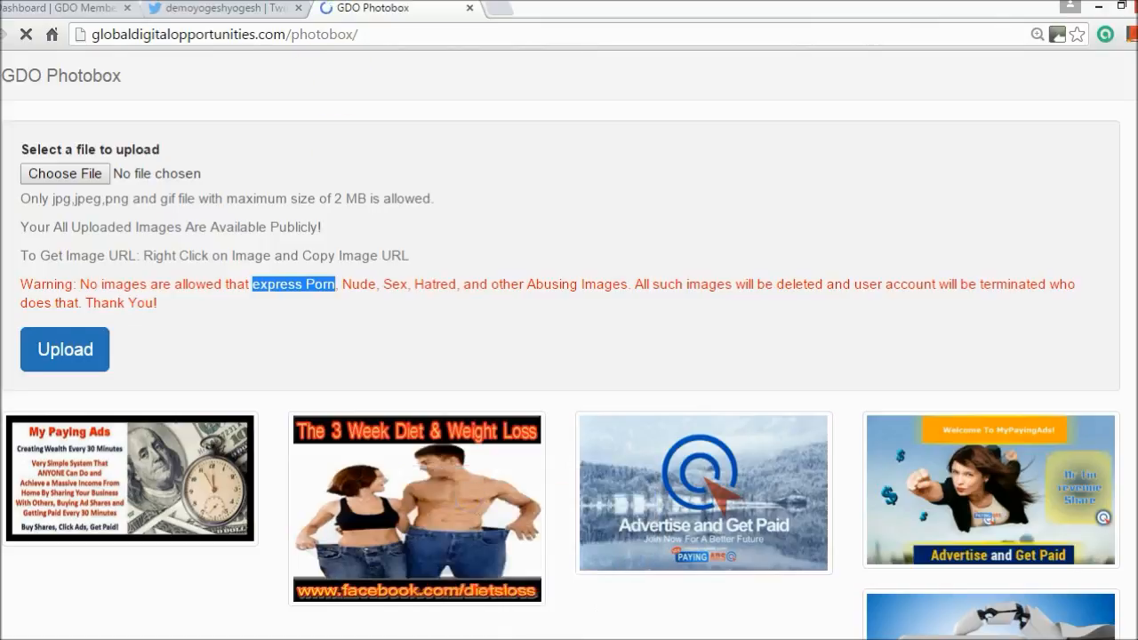
click(211, 9)
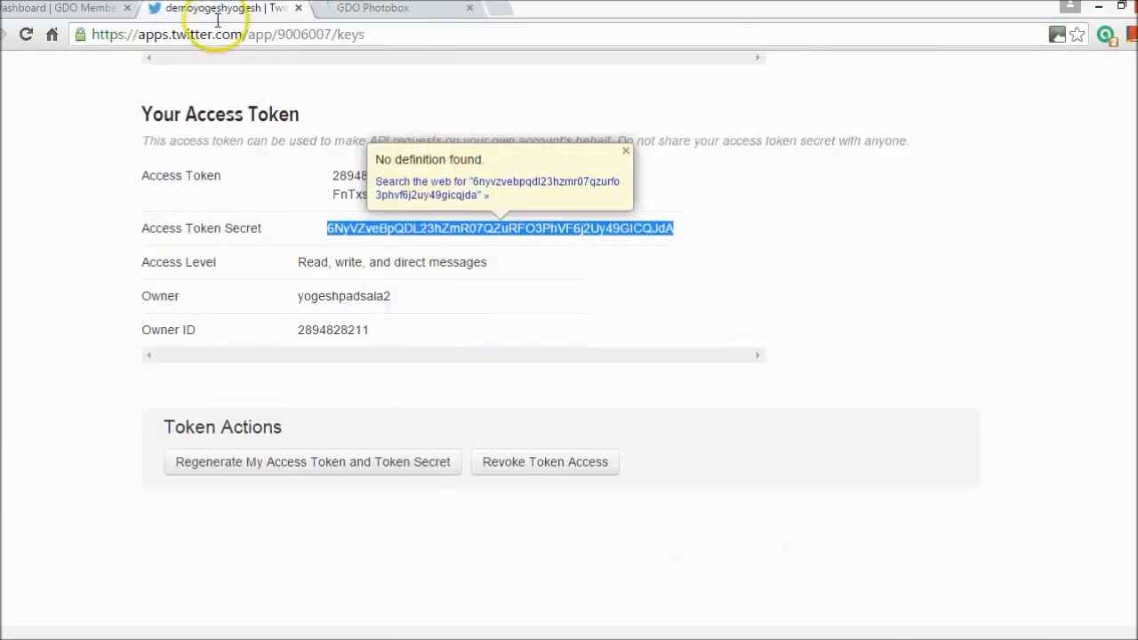
- Paste the diet image URL into Enter Full Image URL, save it, and close the Photobox tab
click(80, 8)
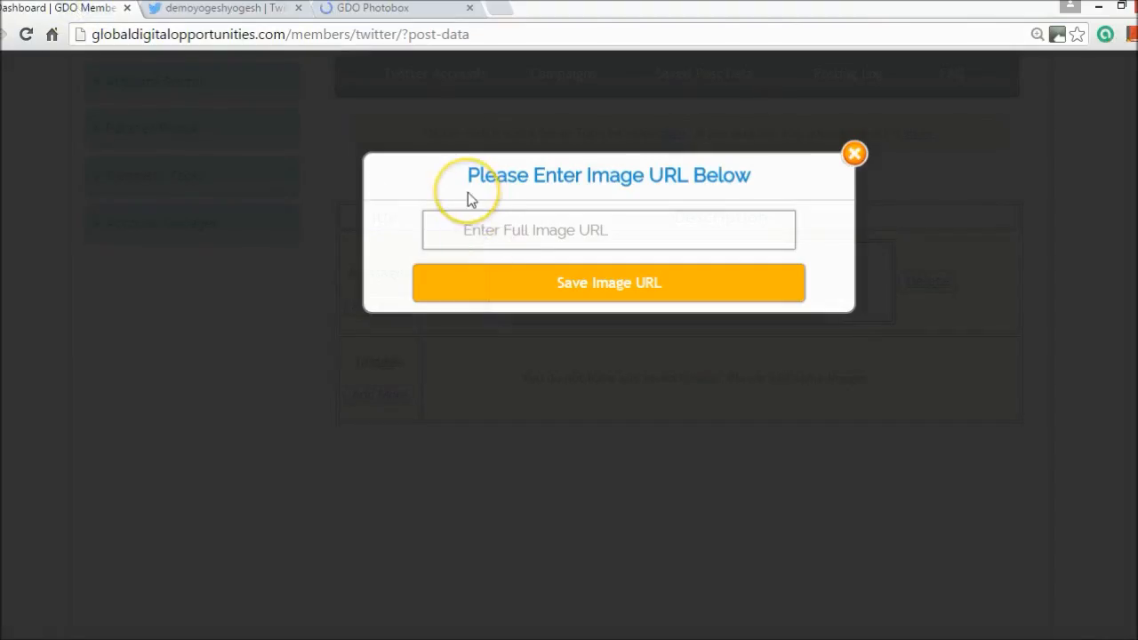
key(ctrl+v)
click(548, 275)
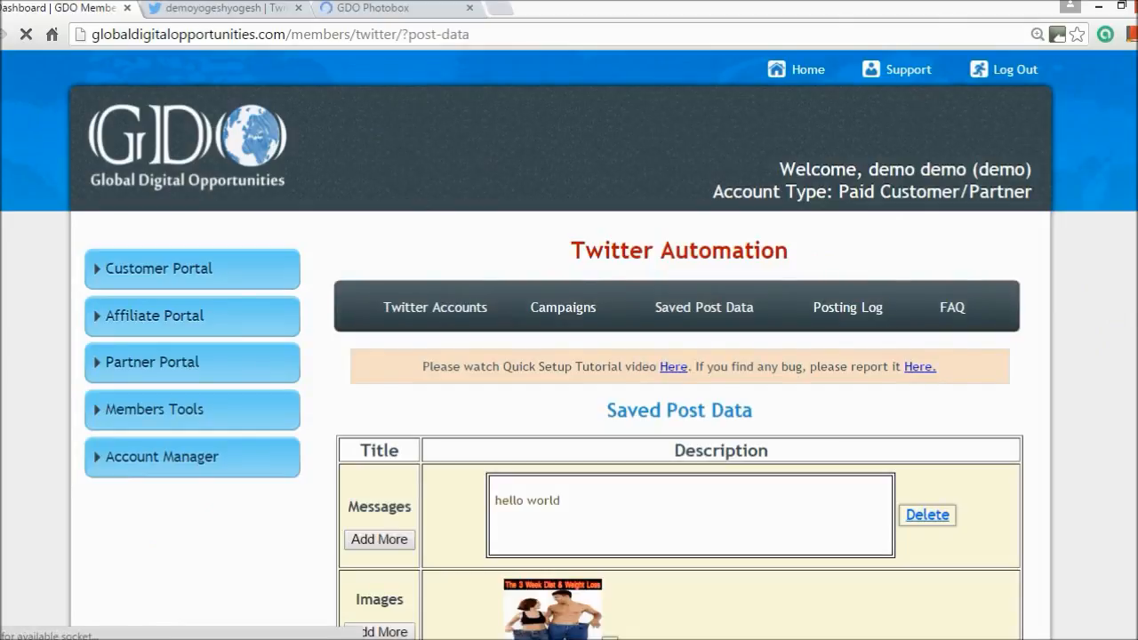
scroll(569, 345, down, 3)
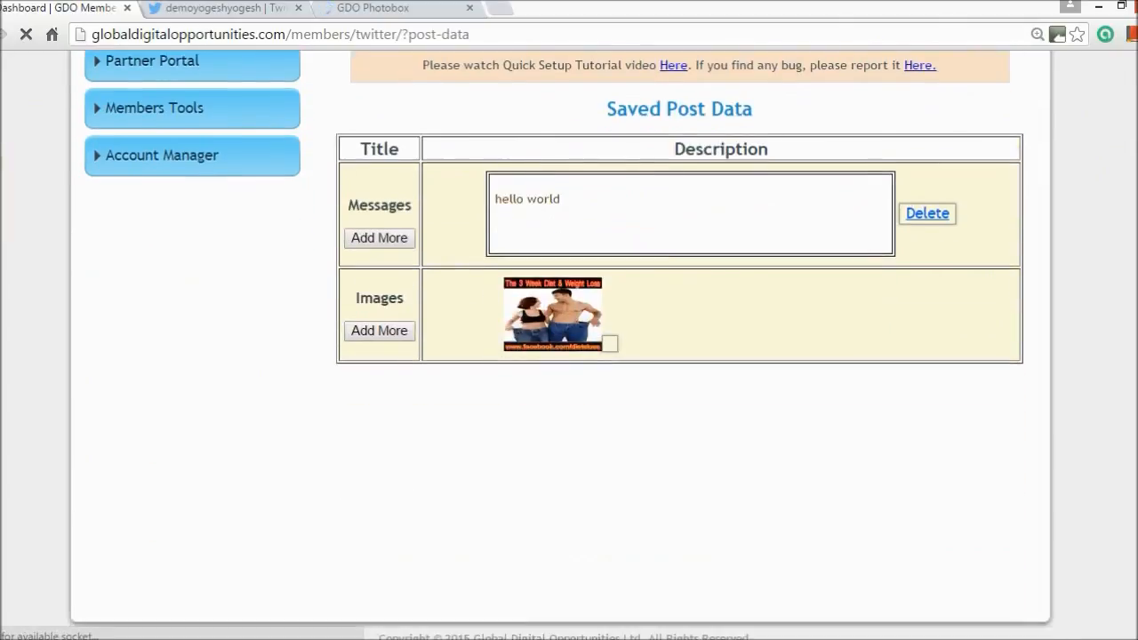
scroll(569, 345, up, 3)
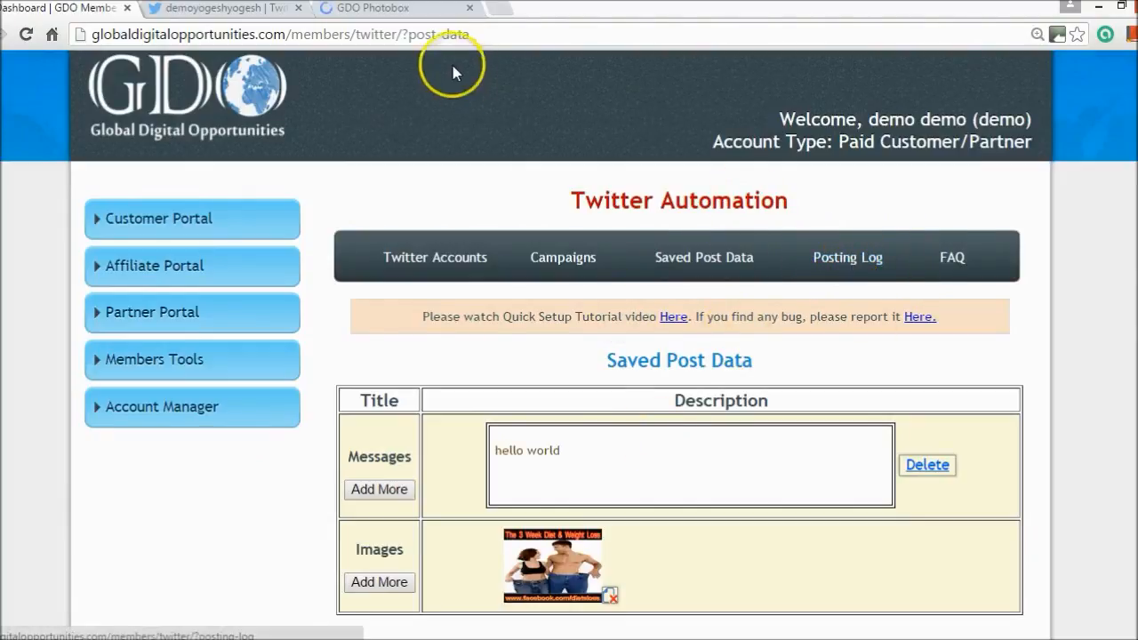
click(469, 8)
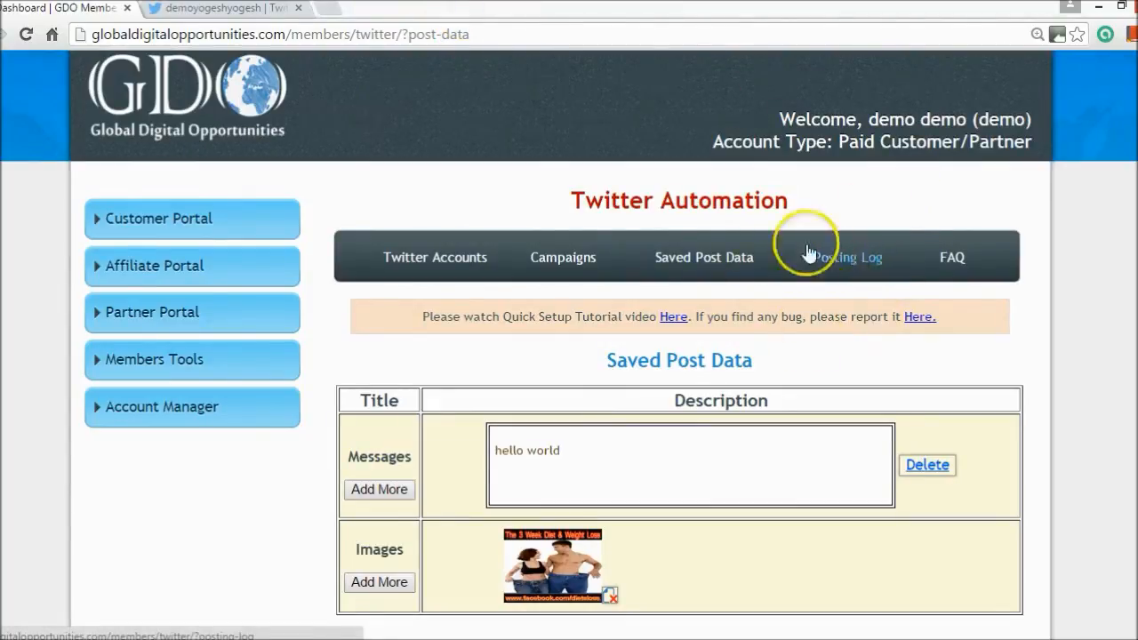
- Start a new campaign from the Campaigns section and name it demo
click(564, 259)
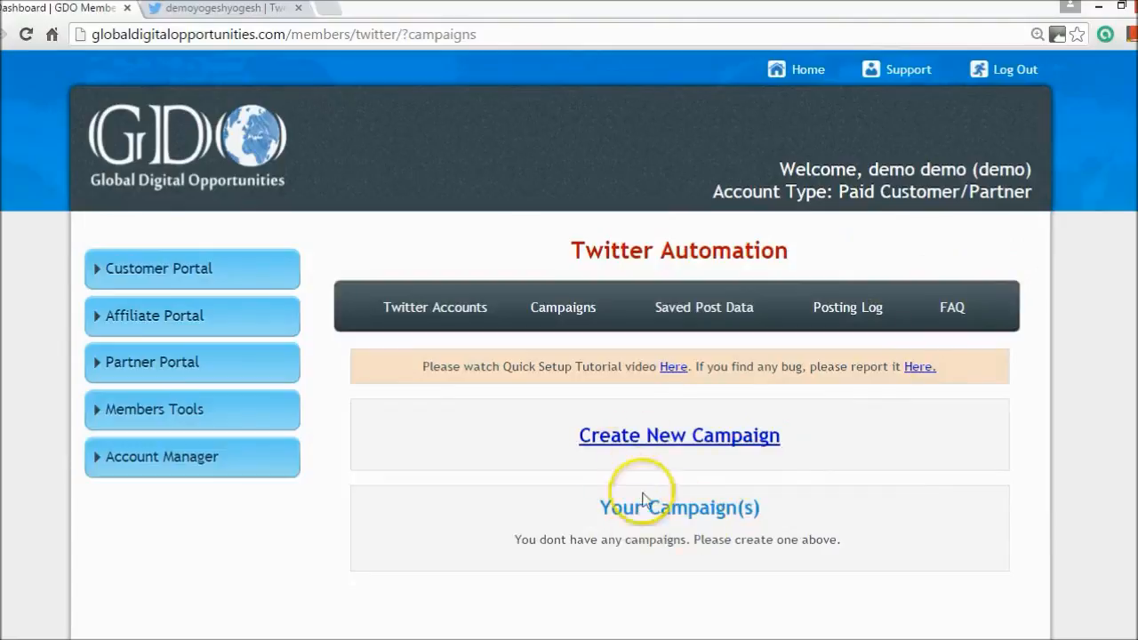
click(650, 439)
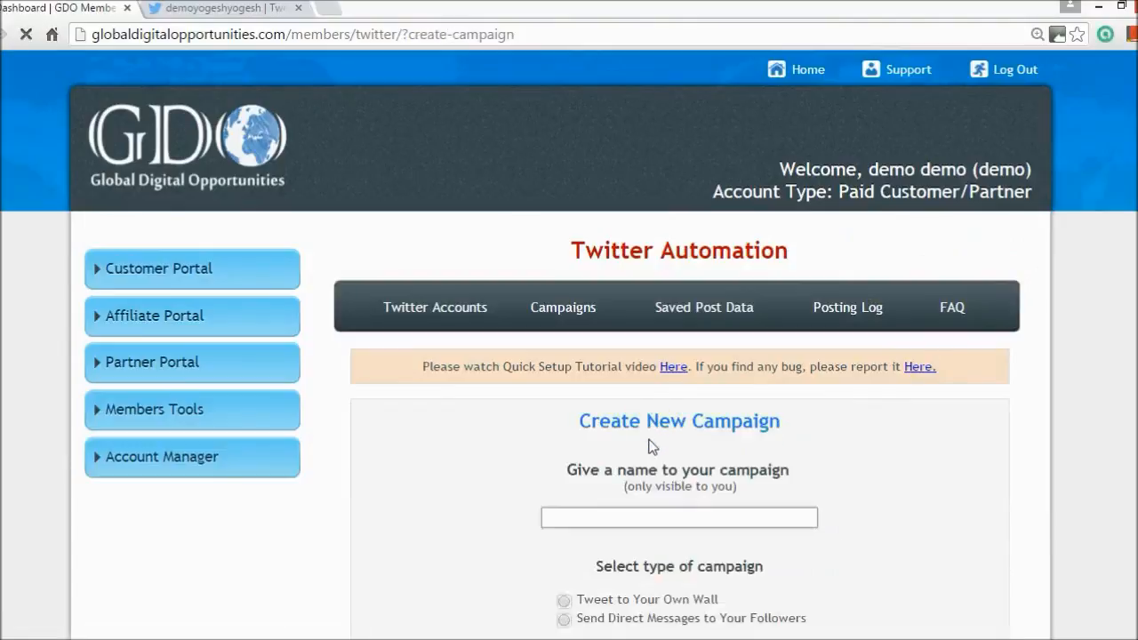
scroll(631, 267, down, 3)
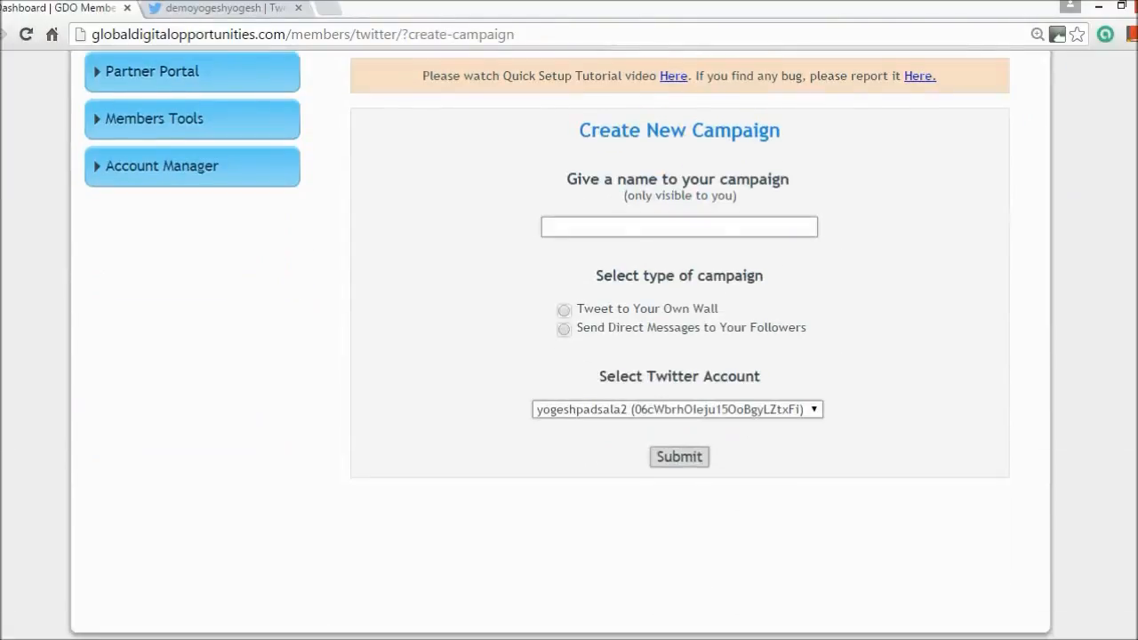
click(627, 225)
text(demo)
click(425, 217)
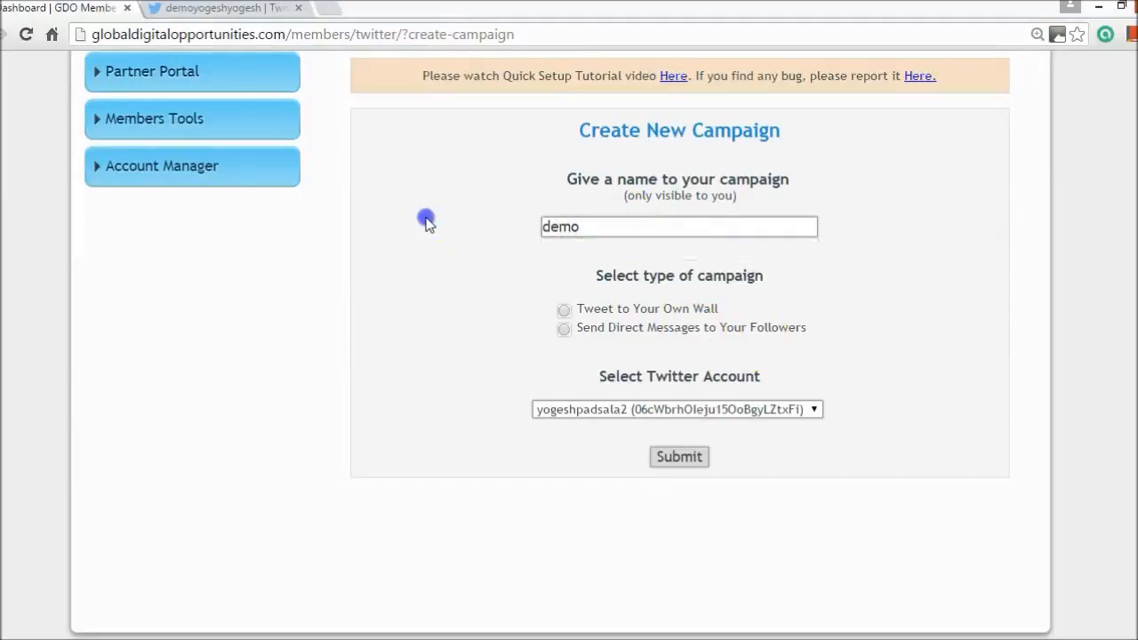
- Set the campaign to Tweet to Your Own Wall, choose the Twitter account, and submit
click(559, 326)
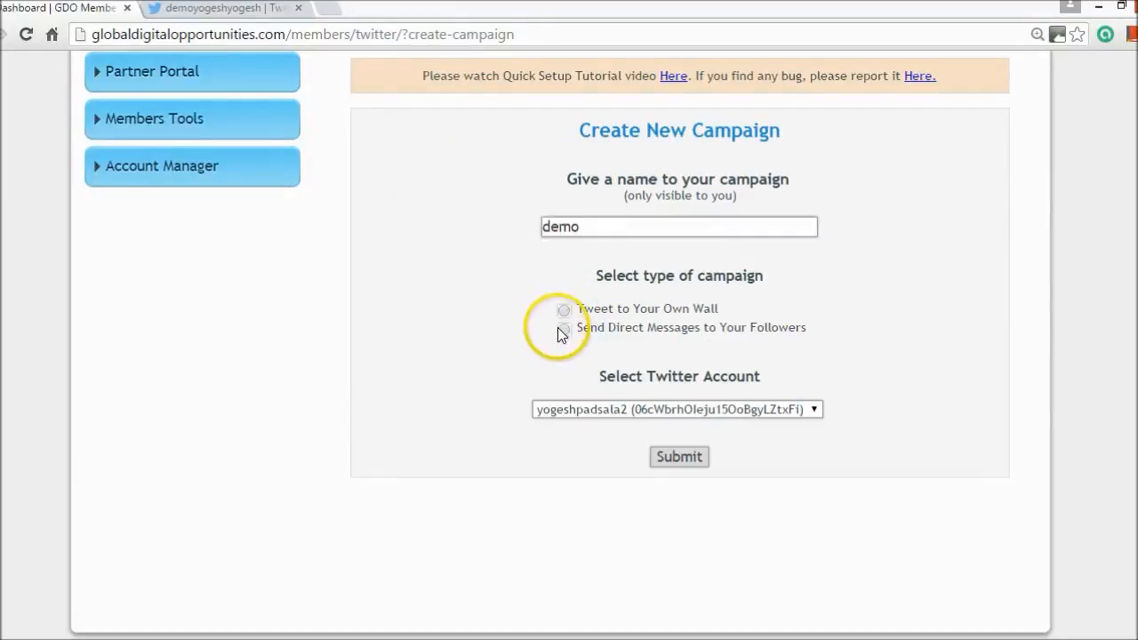
click(567, 310)
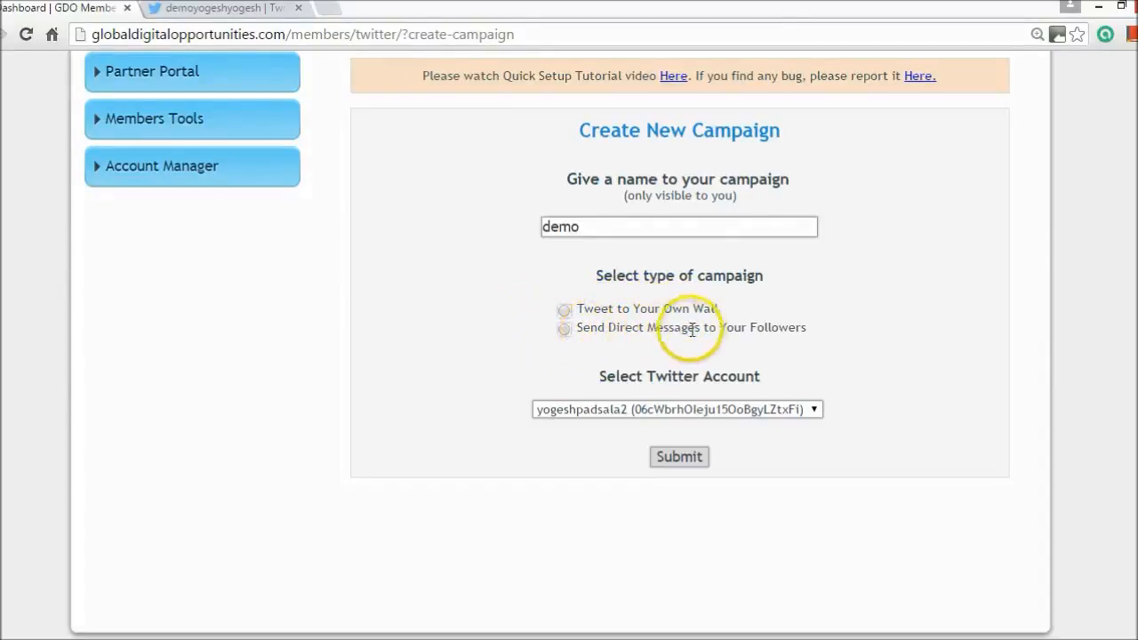
click(564, 311)
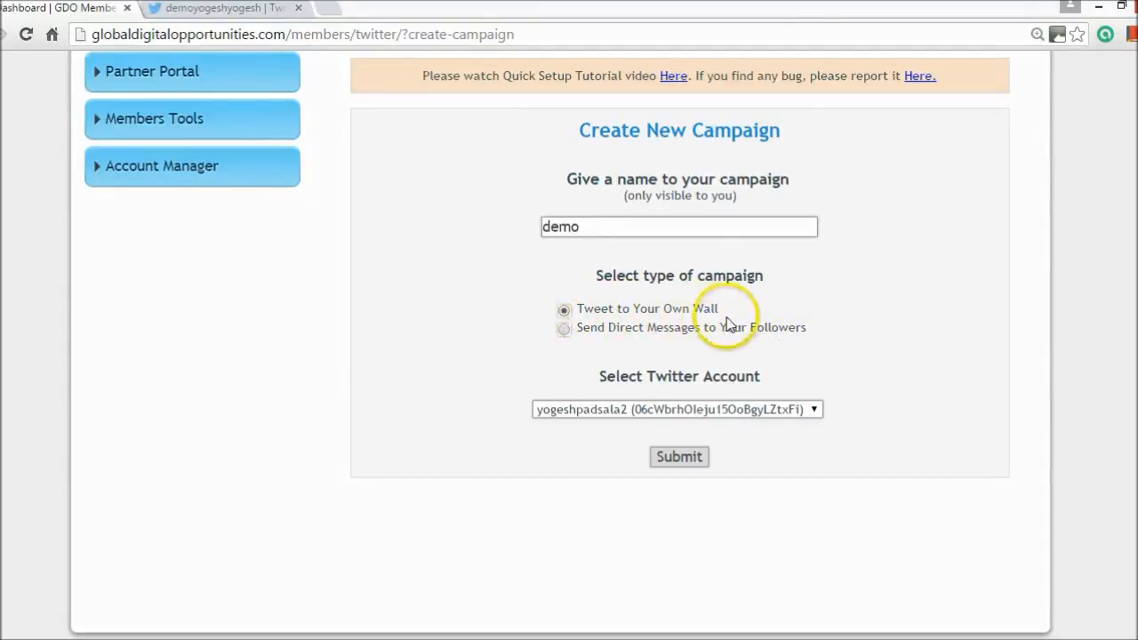
click(625, 411)
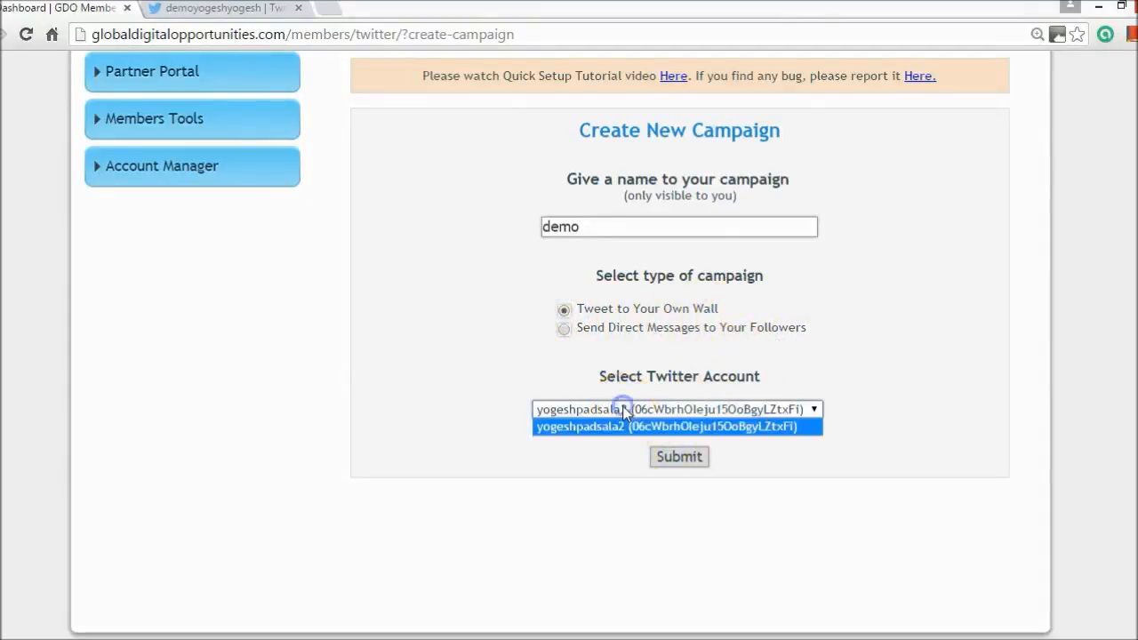
click(671, 458)
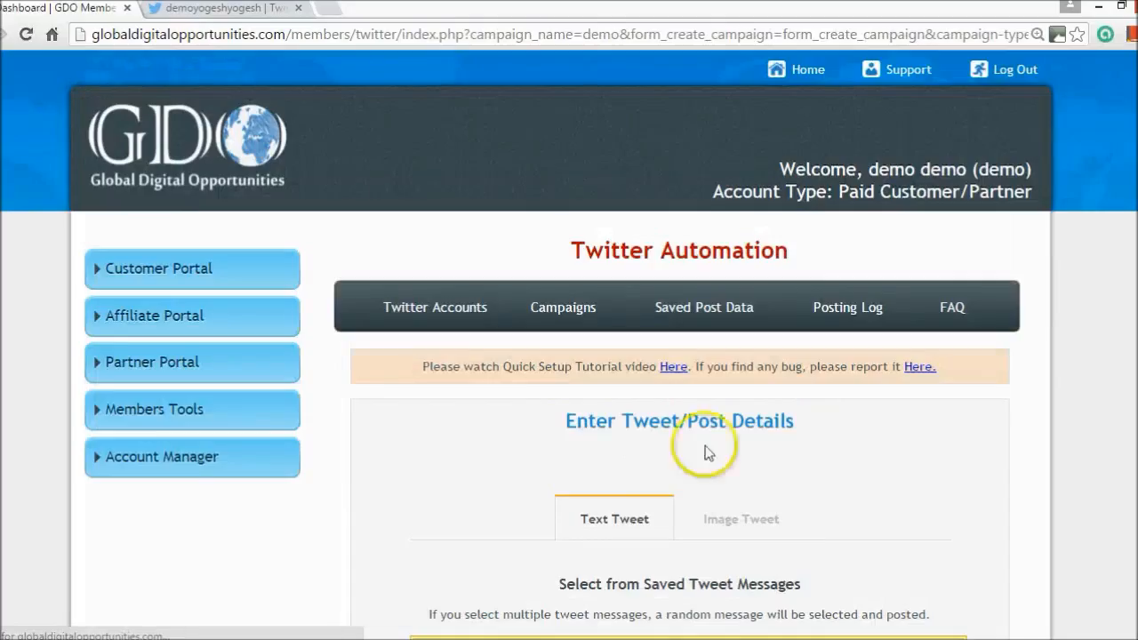
- Switch the demo campaign to Image Tweet and tick the hello world message and diet image
scroll(815, 221, down, 3)
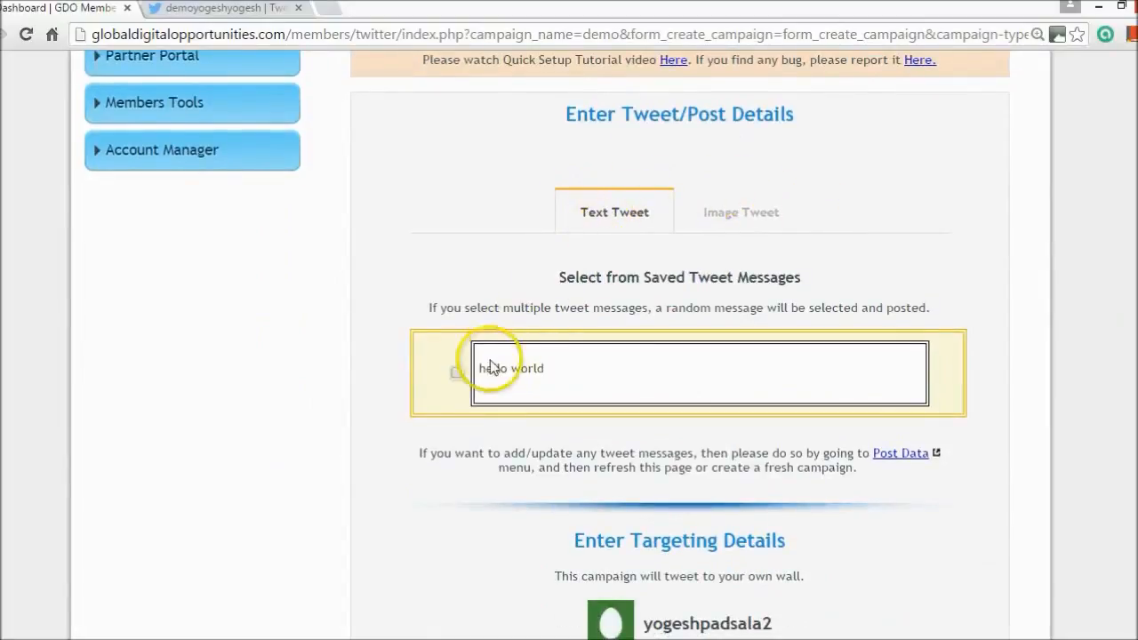
click(456, 371)
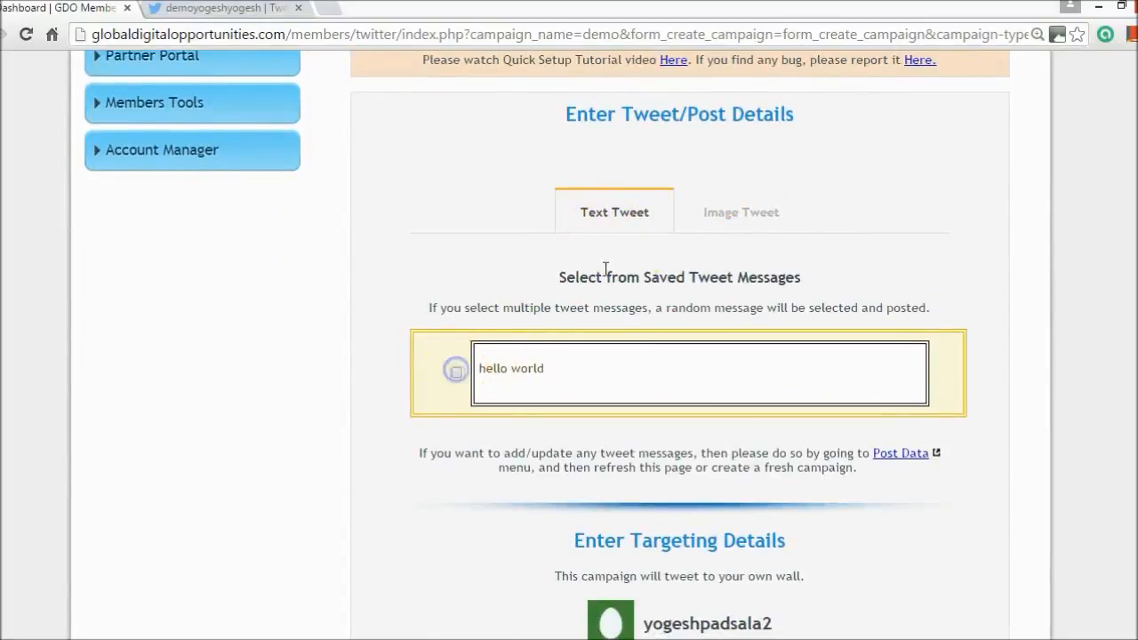
click(737, 211)
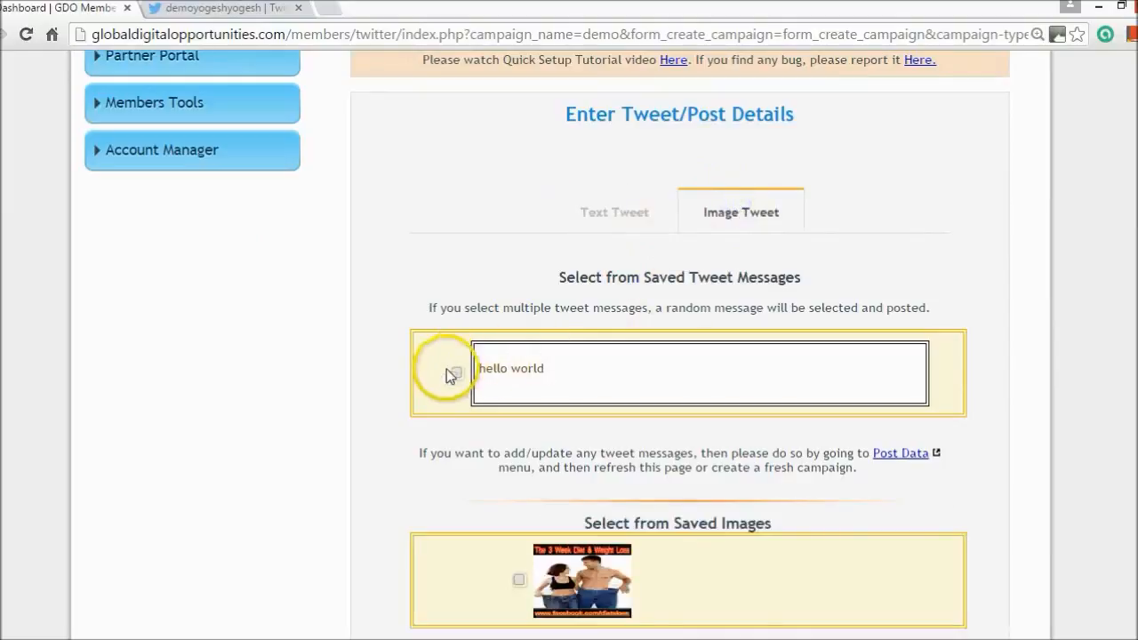
scroll(1031, 325, down, 2)
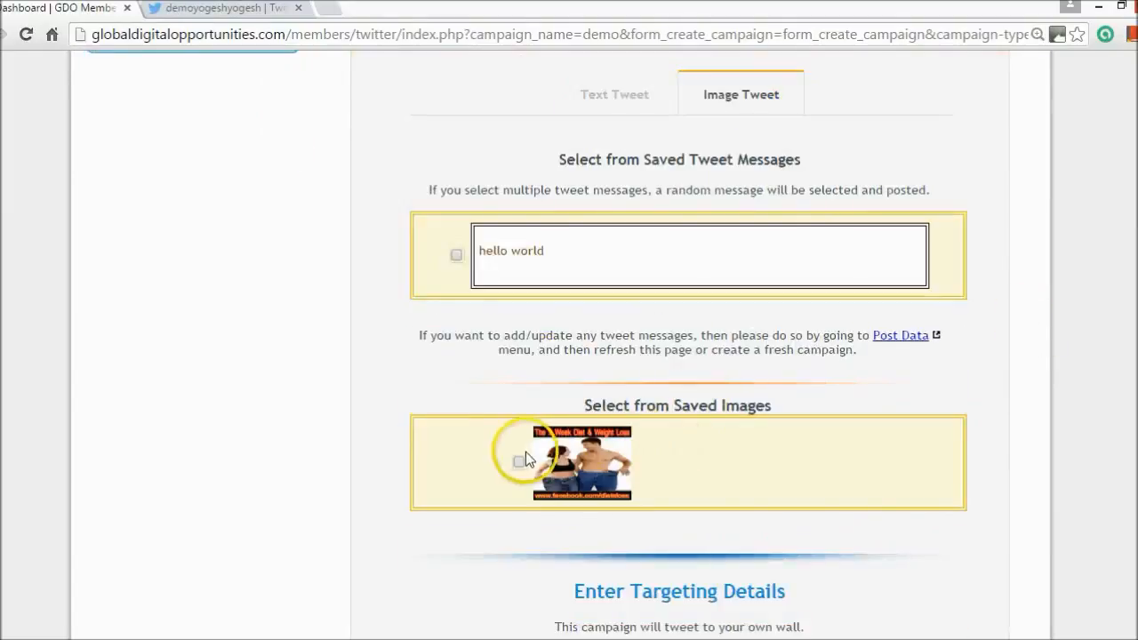
click(484, 267)
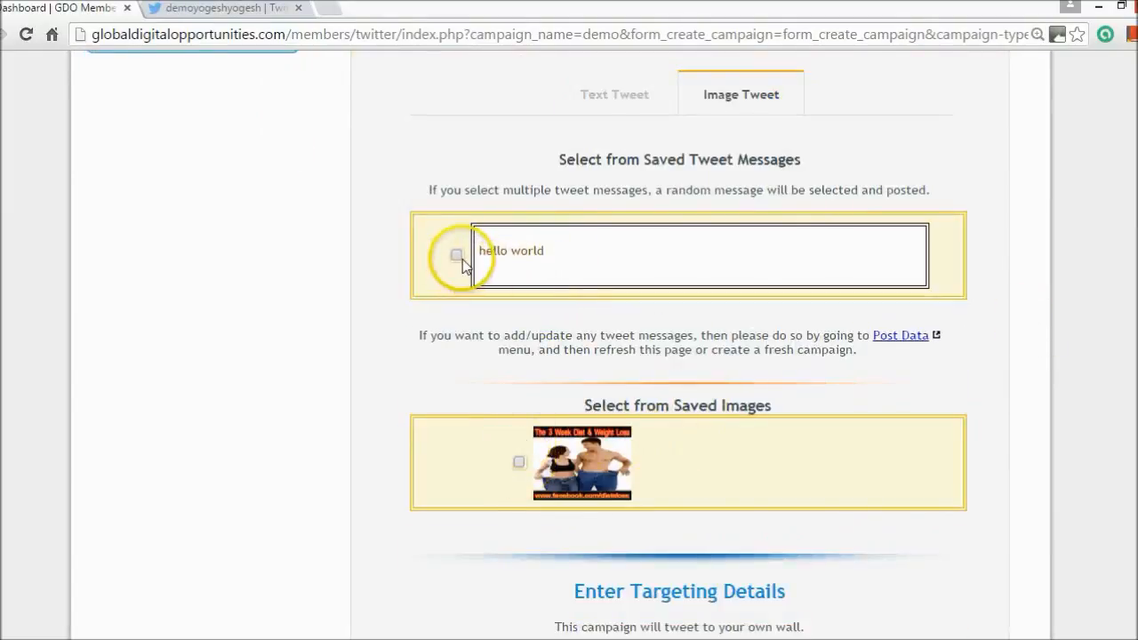
click(611, 95)
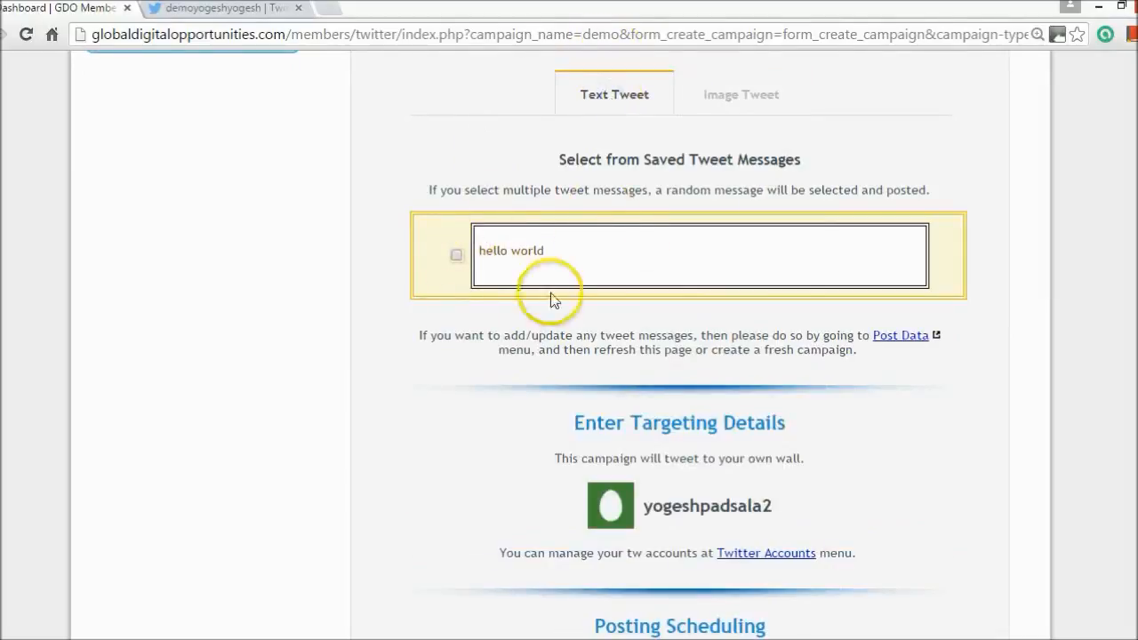
click(728, 96)
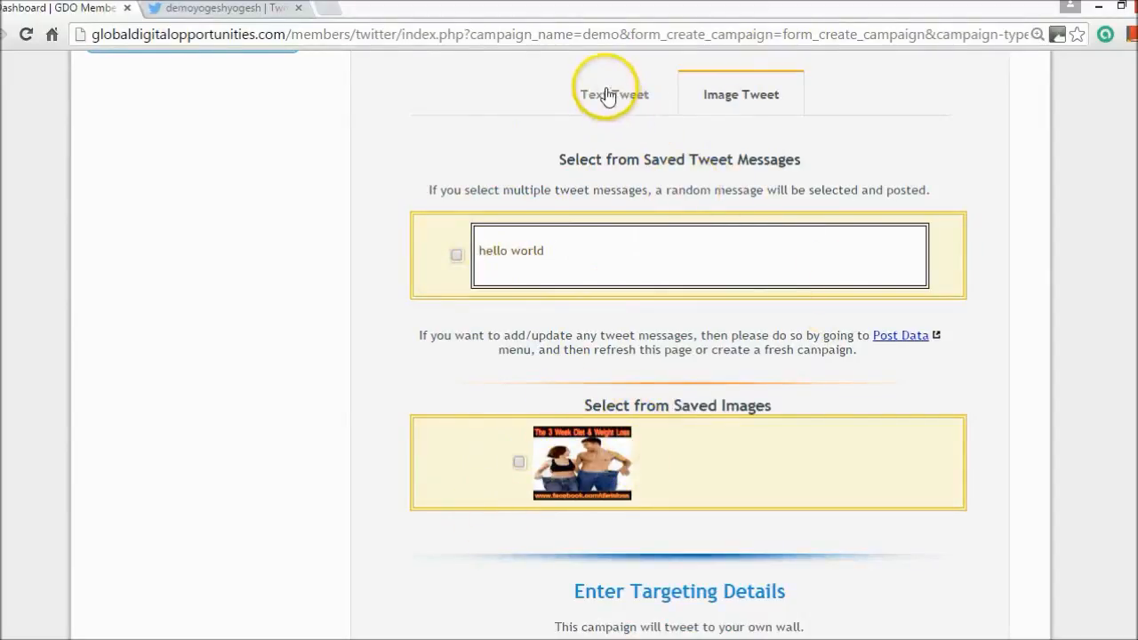
click(459, 253)
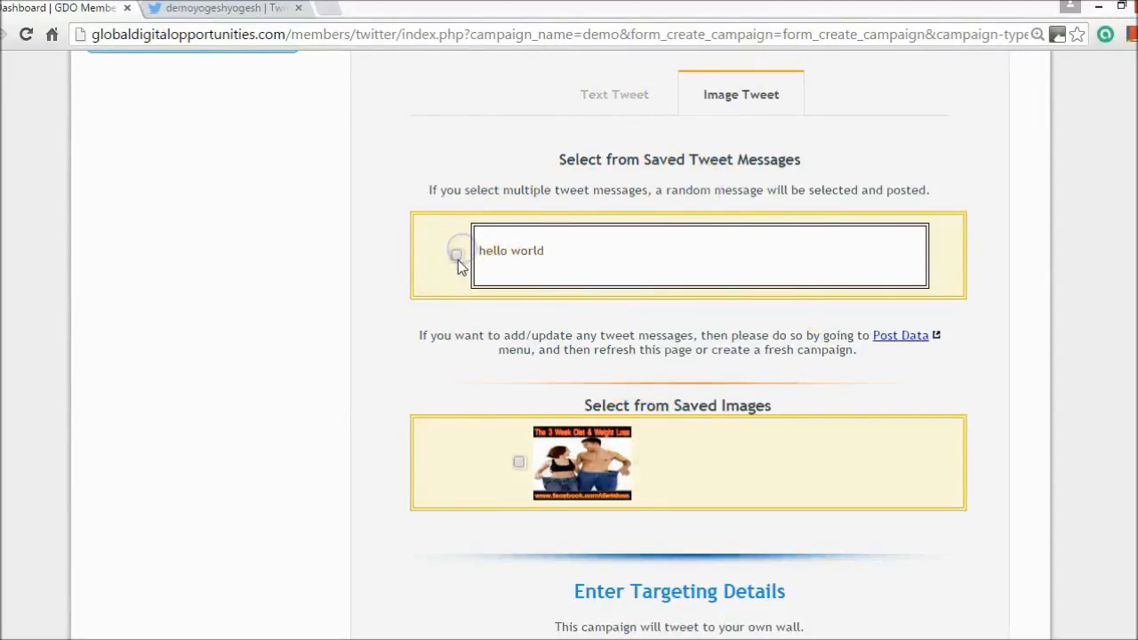
click(519, 463)
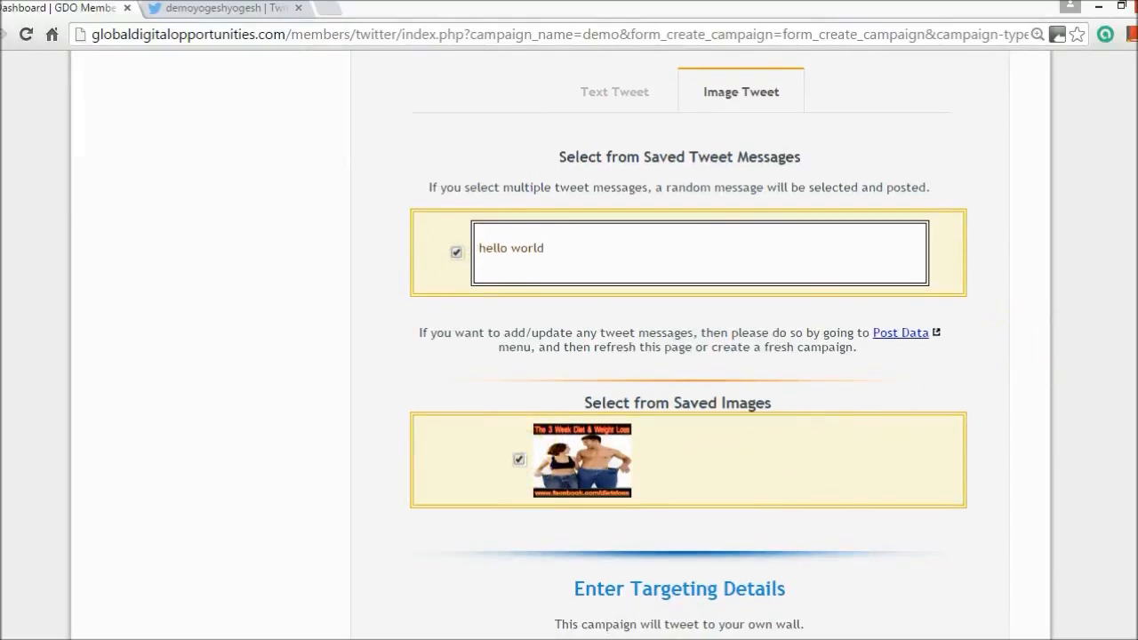
scroll(679, 356, down, 5)
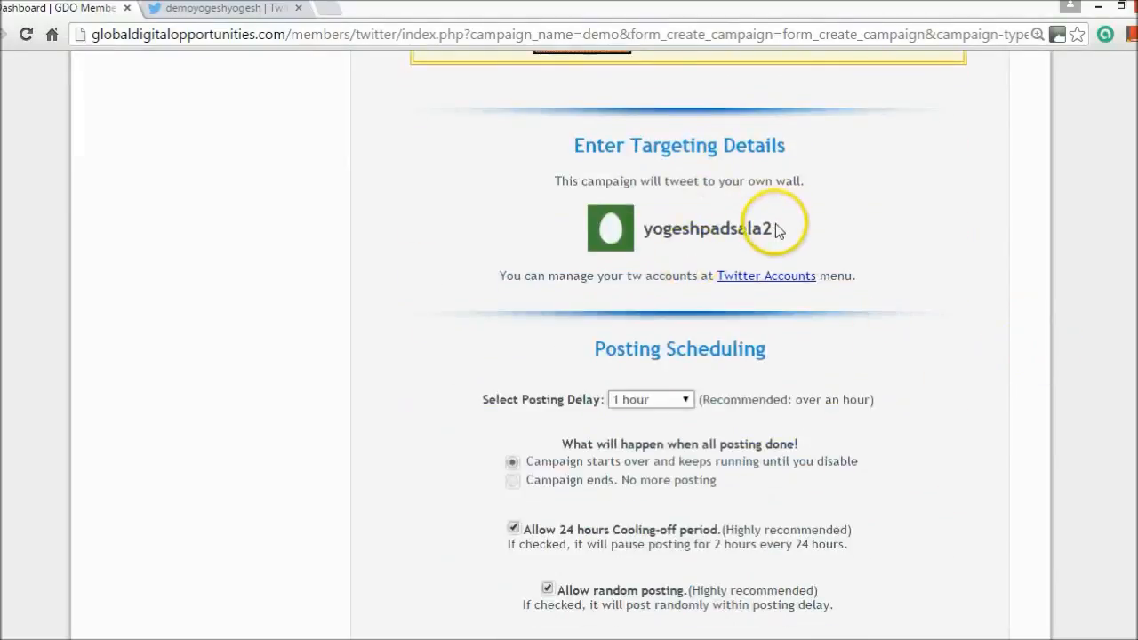
- Review the demo campaign's targeted account and settings without changing them
double_click(707, 227)
click(1023, 349)
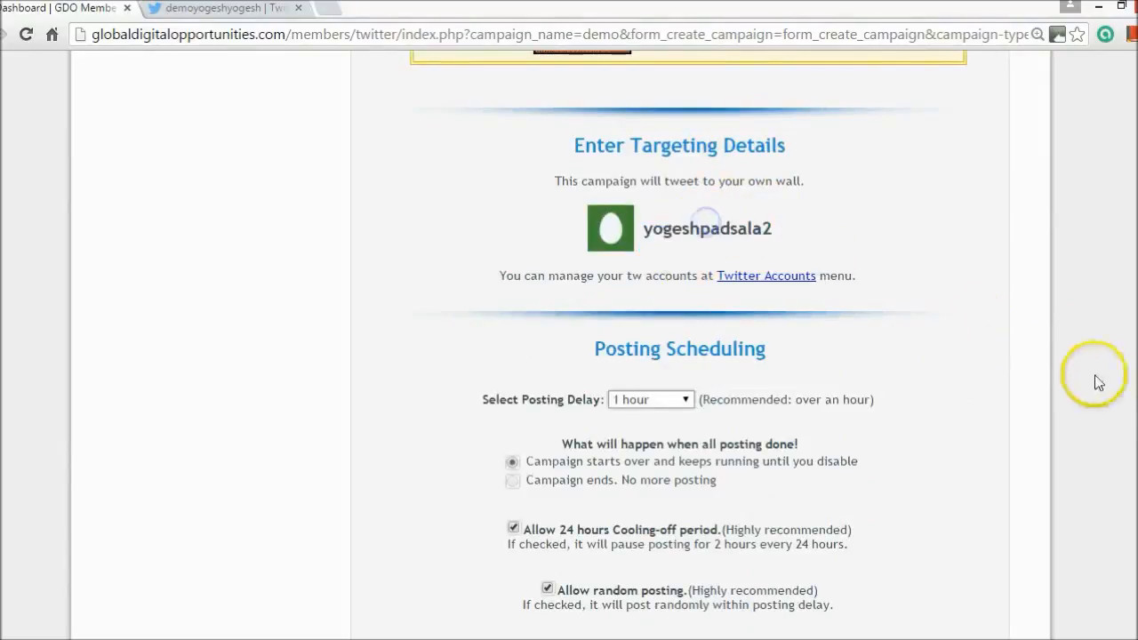
scroll(970, 325, down, 2)
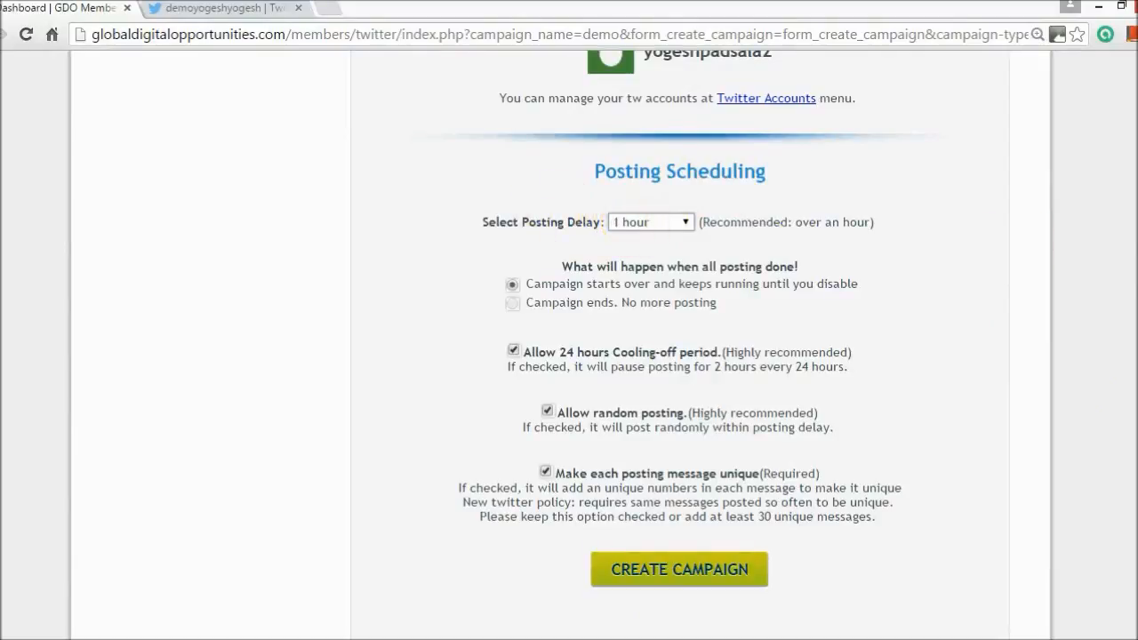
scroll(681, 356, up, 8)
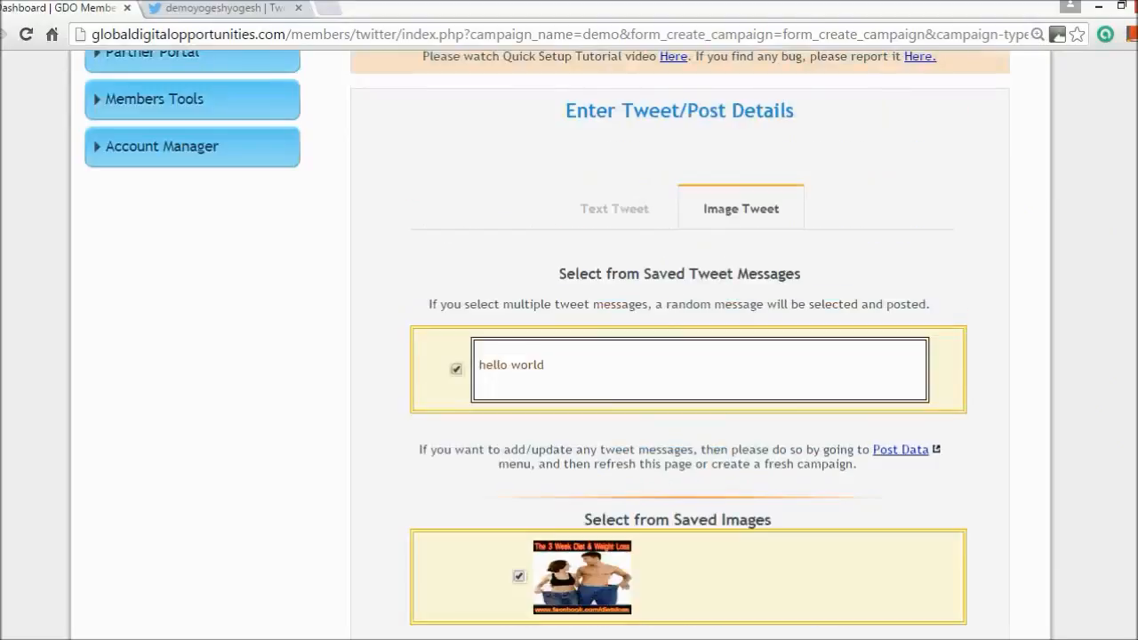
click(1129, 338)
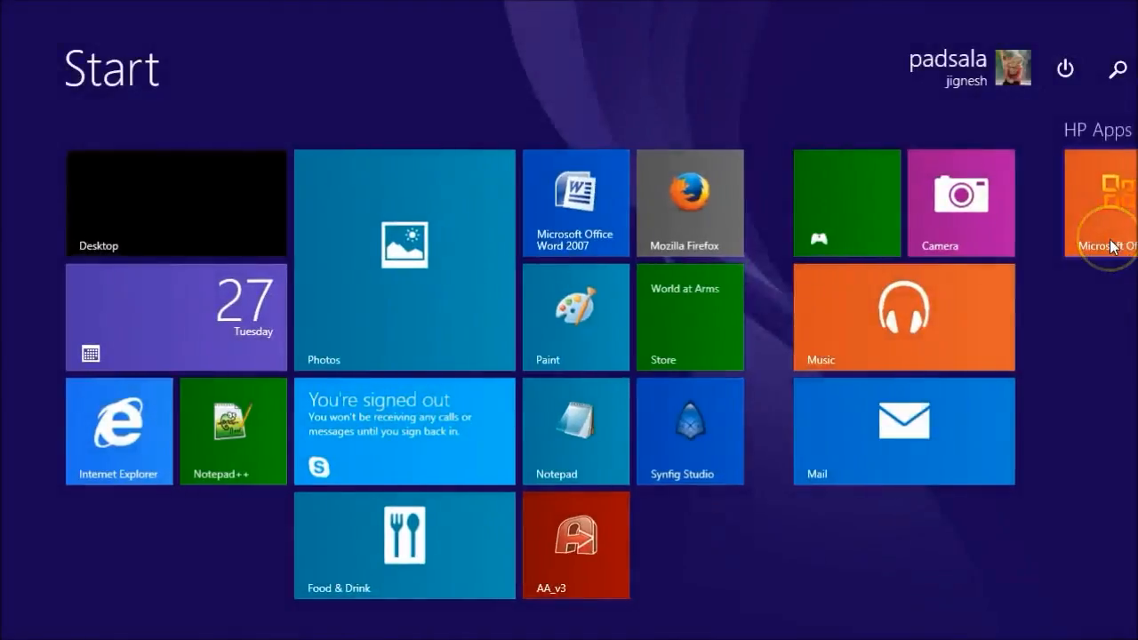
key(super)
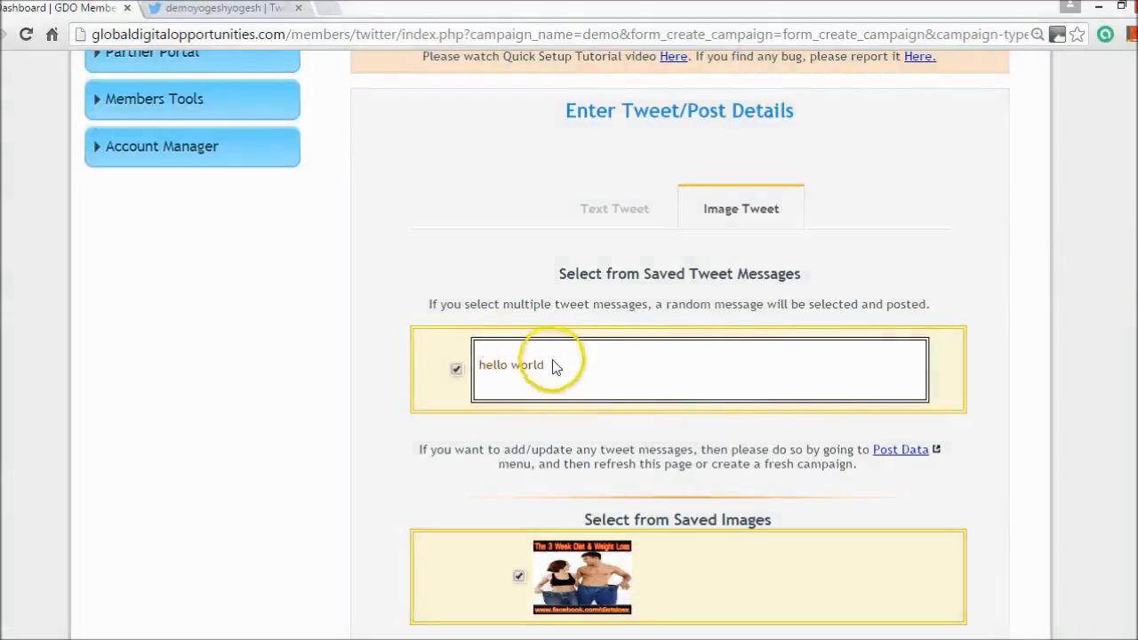
- Keep the default 1 hour delay and restart-when-done schedule, and create the campaign
scroll(680, 346, down, 8)
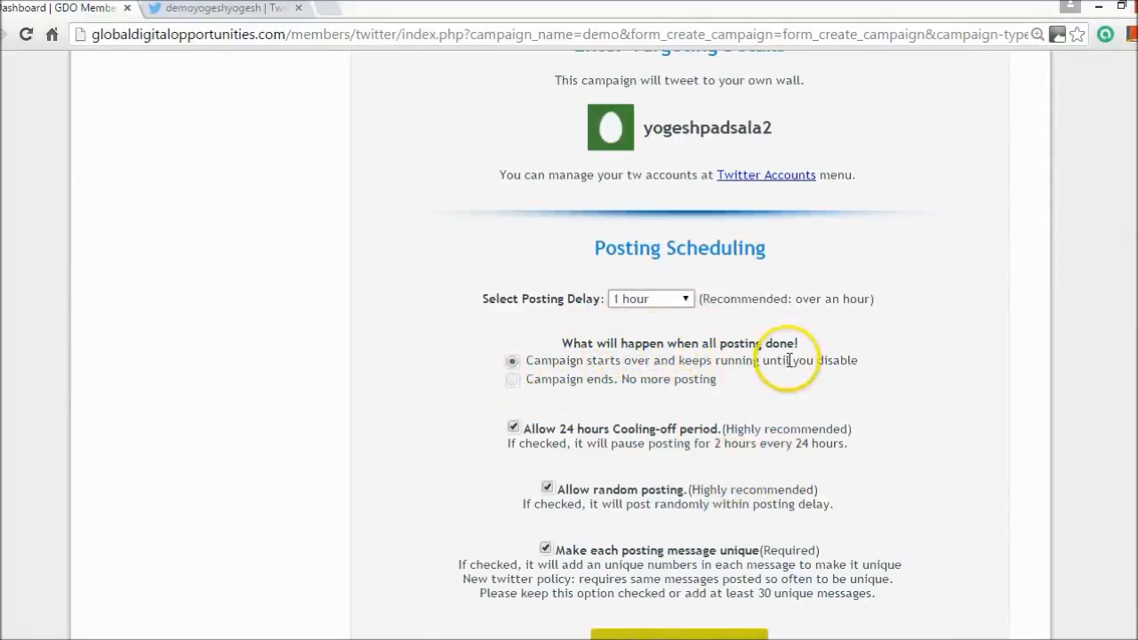
drag(559, 380, 673, 380)
drag(596, 360, 769, 360)
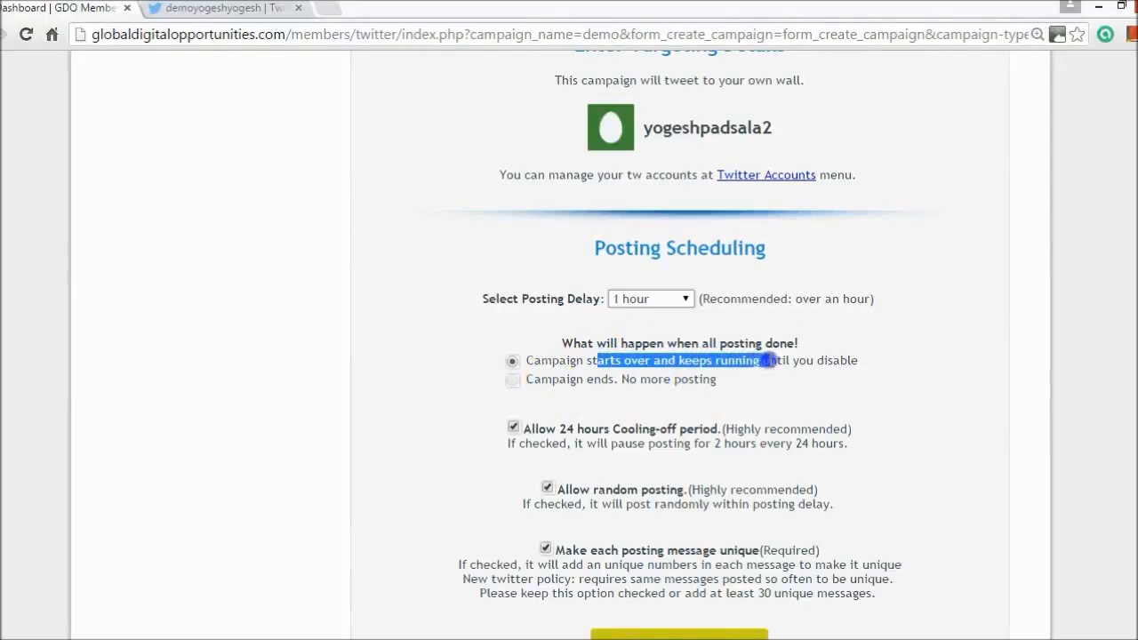
click(770, 360)
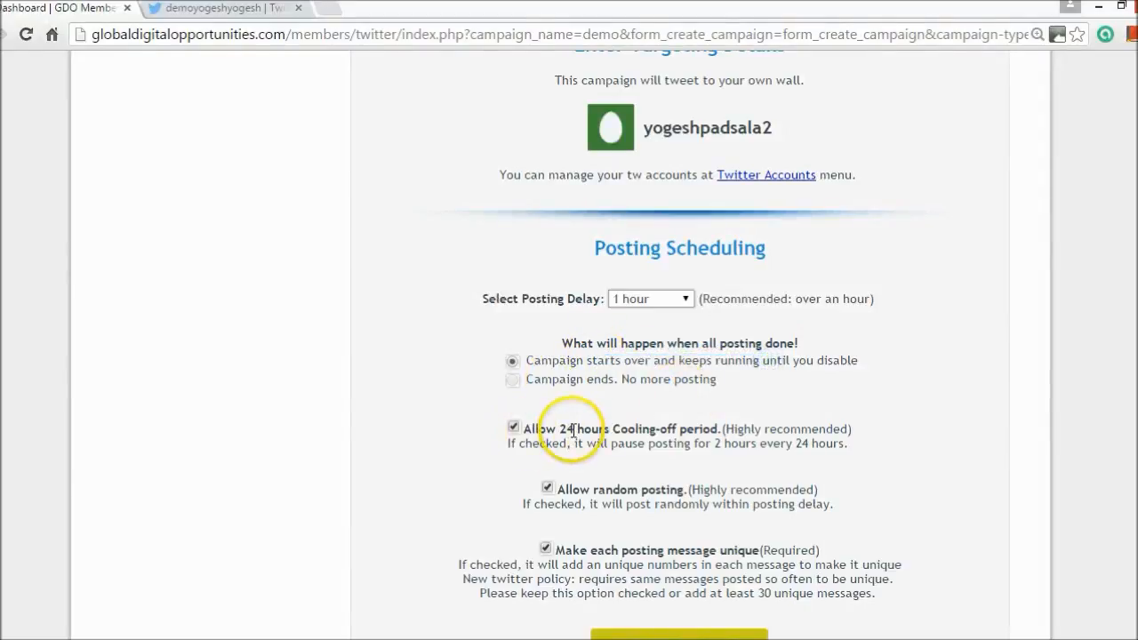
scroll(680, 356, down, 1)
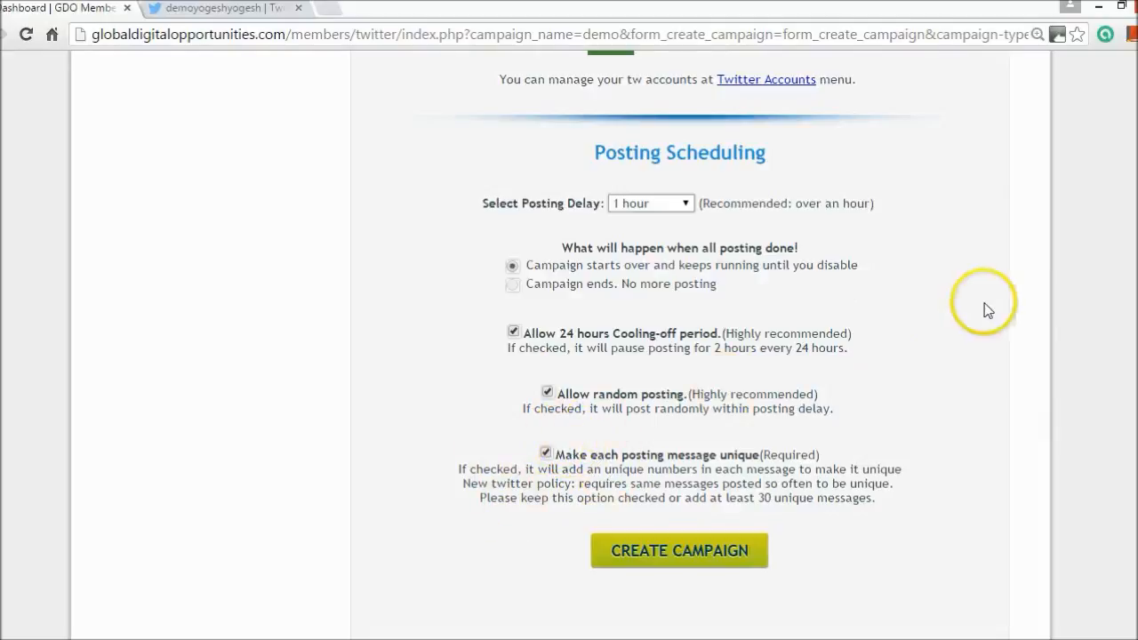
scroll(569, 345, up, 12)
scroll(569, 345, down, 12)
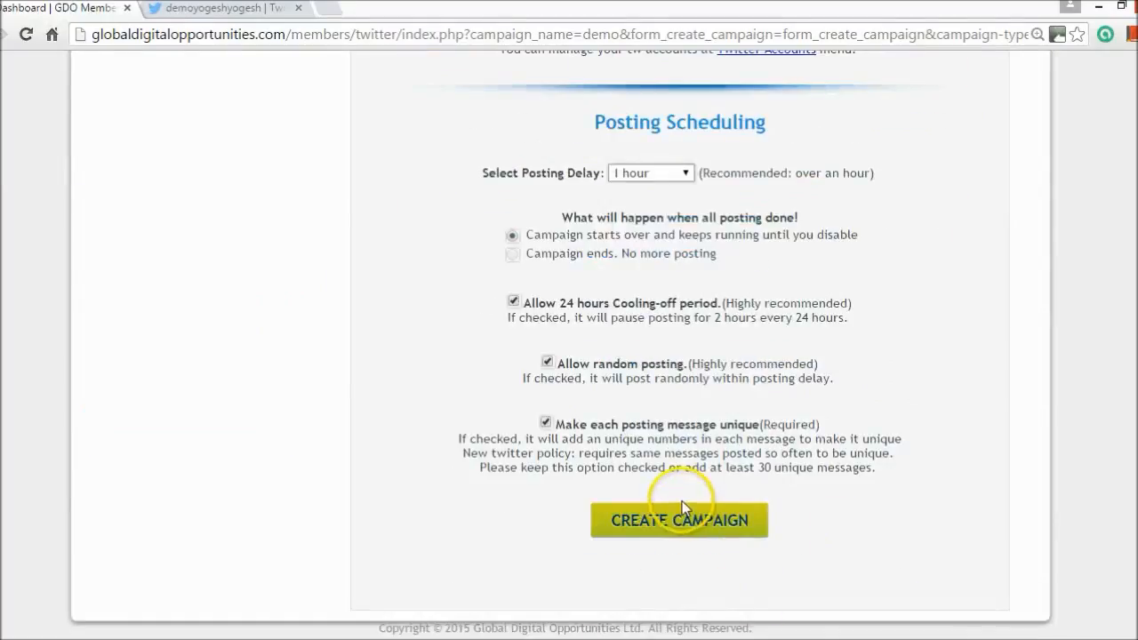
click(660, 517)
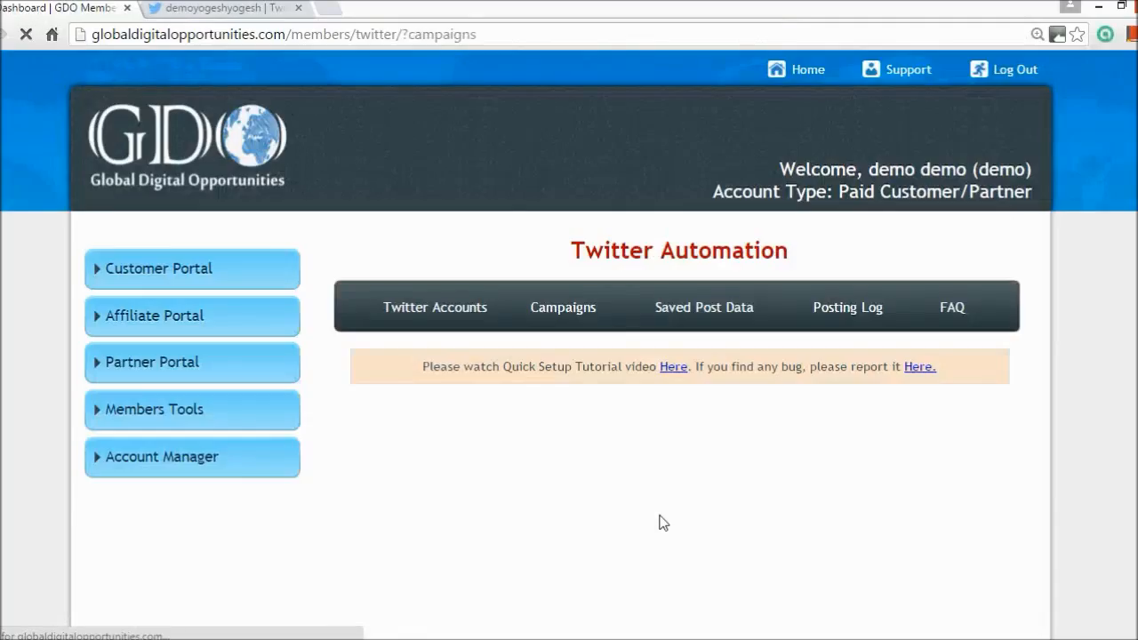
- Verify demo shows Running with 0 executions, then return to the Twitter app keys page
scroll(659, 520, down, 2)
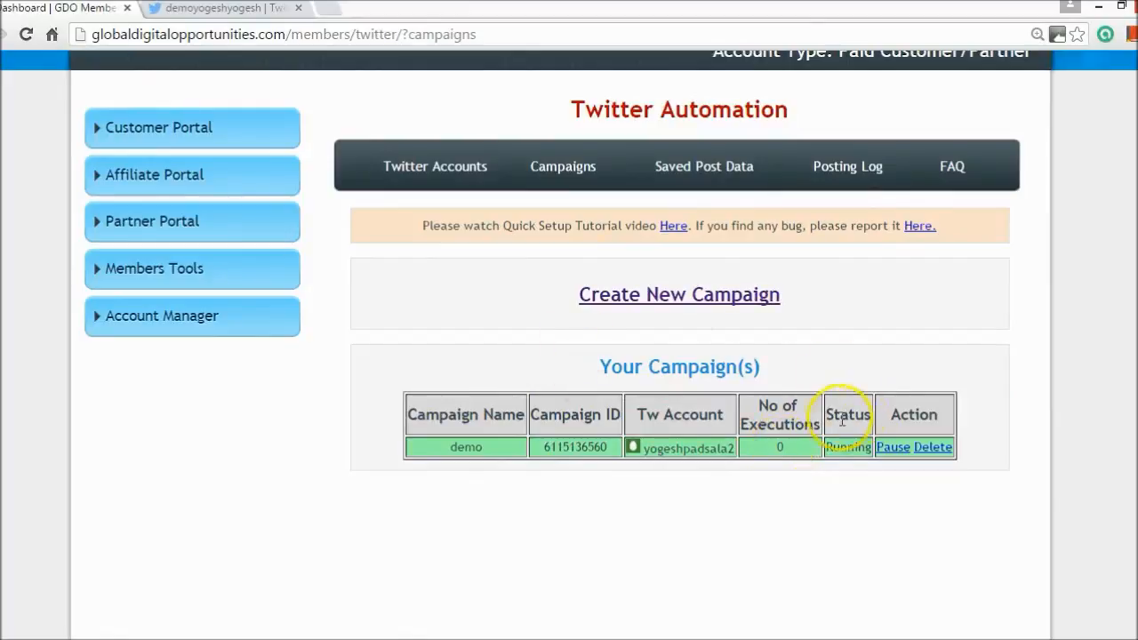
drag(791, 446, 775, 446)
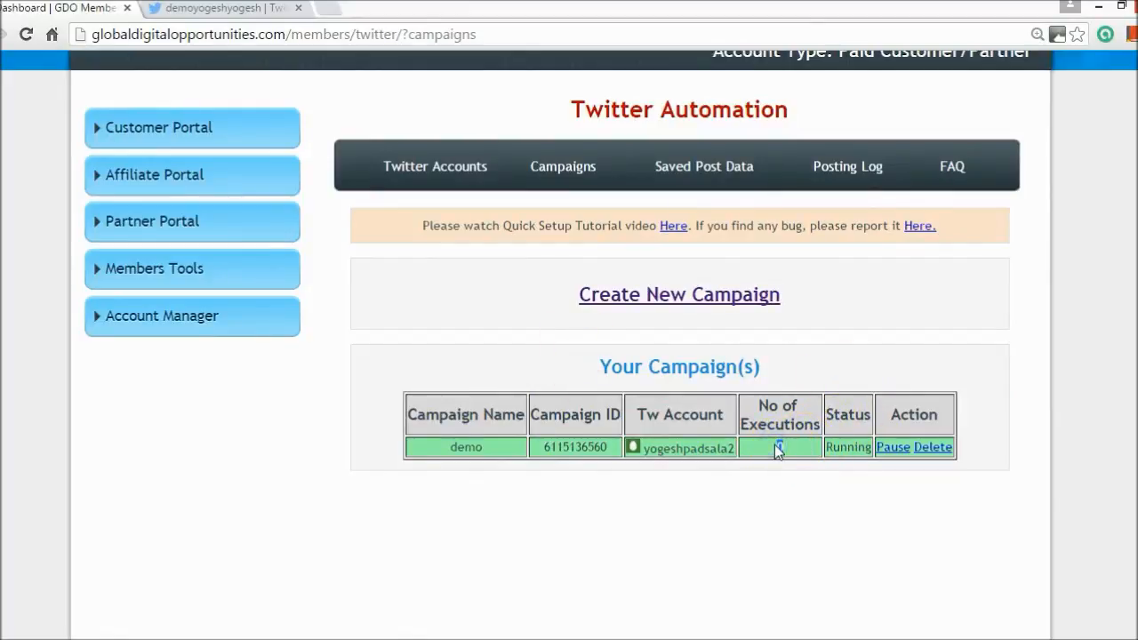
click(212, 9)
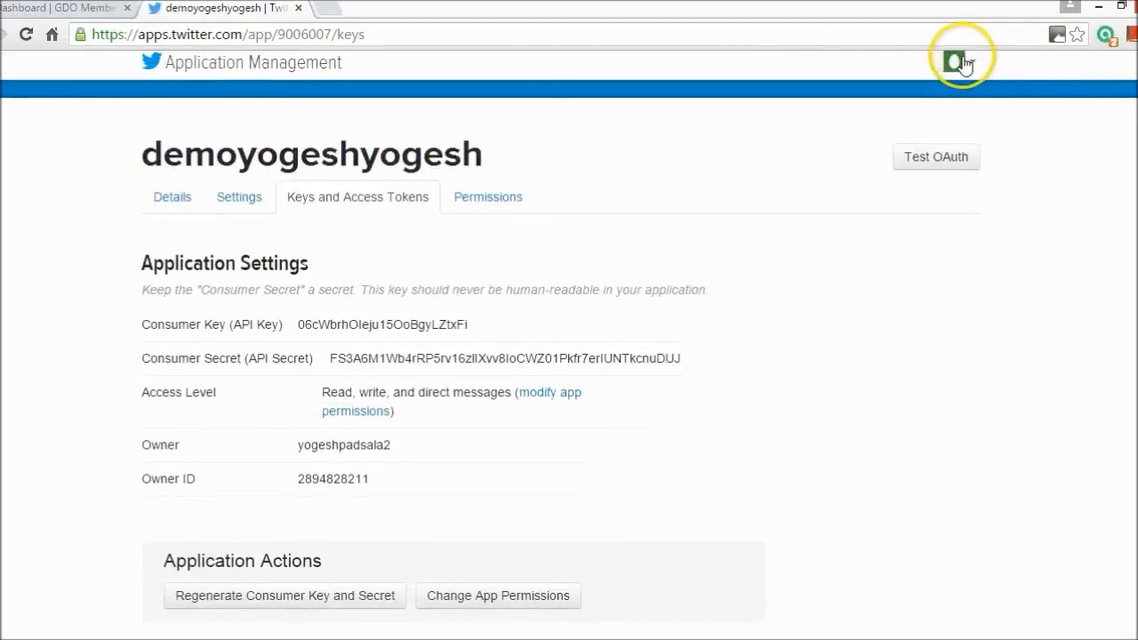
- Go back to the main Twitter site, then check that demo now shows 1 execution in GDO
click(964, 62)
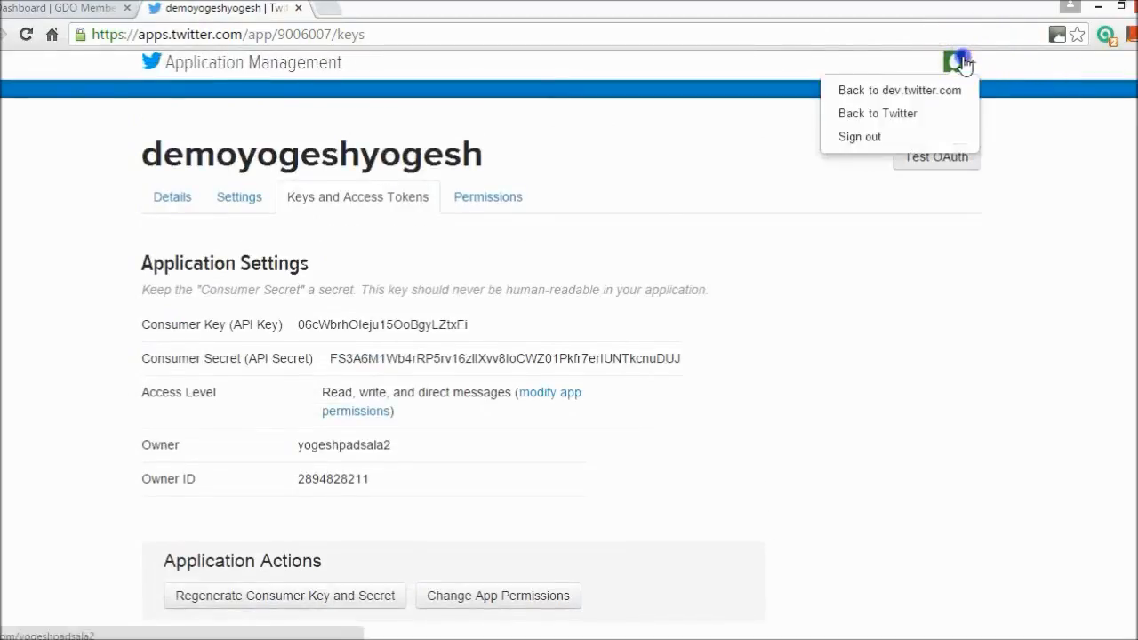
click(895, 114)
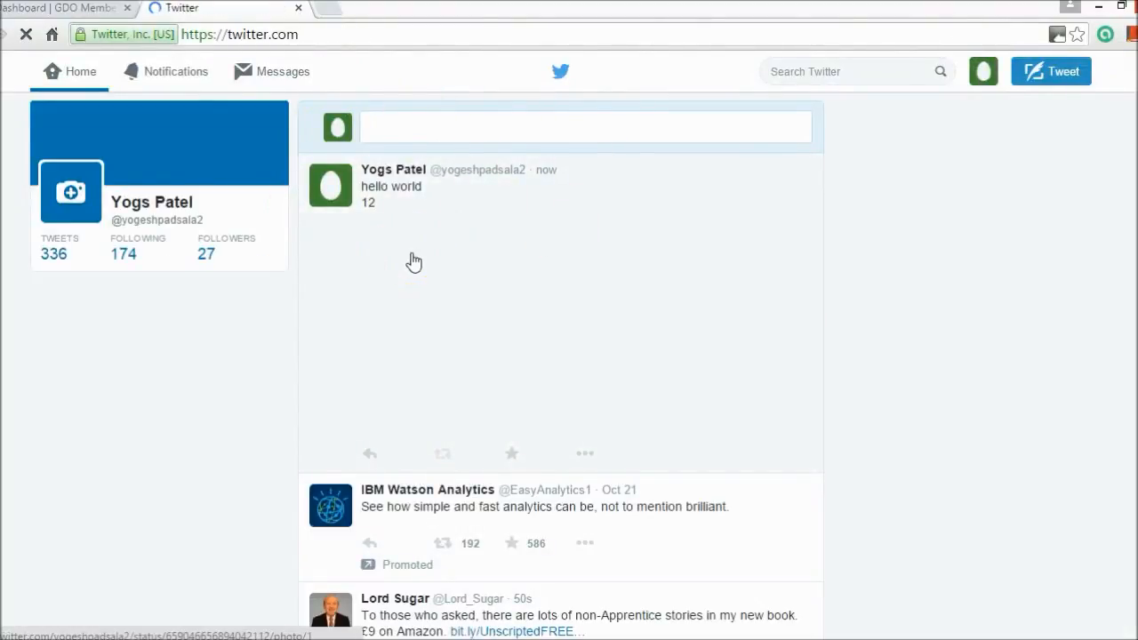
click(83, 12)
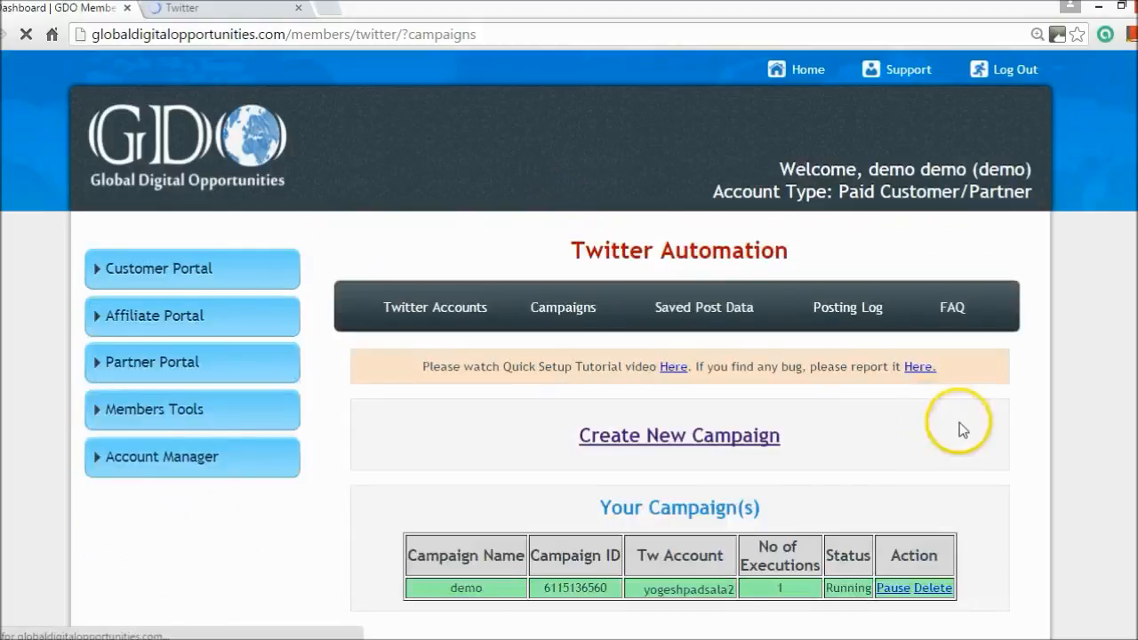
double_click(779, 587)
- View the posted 'hello world' image tweet on Twitter, then return to the GDO campaigns page
click(262, 9)
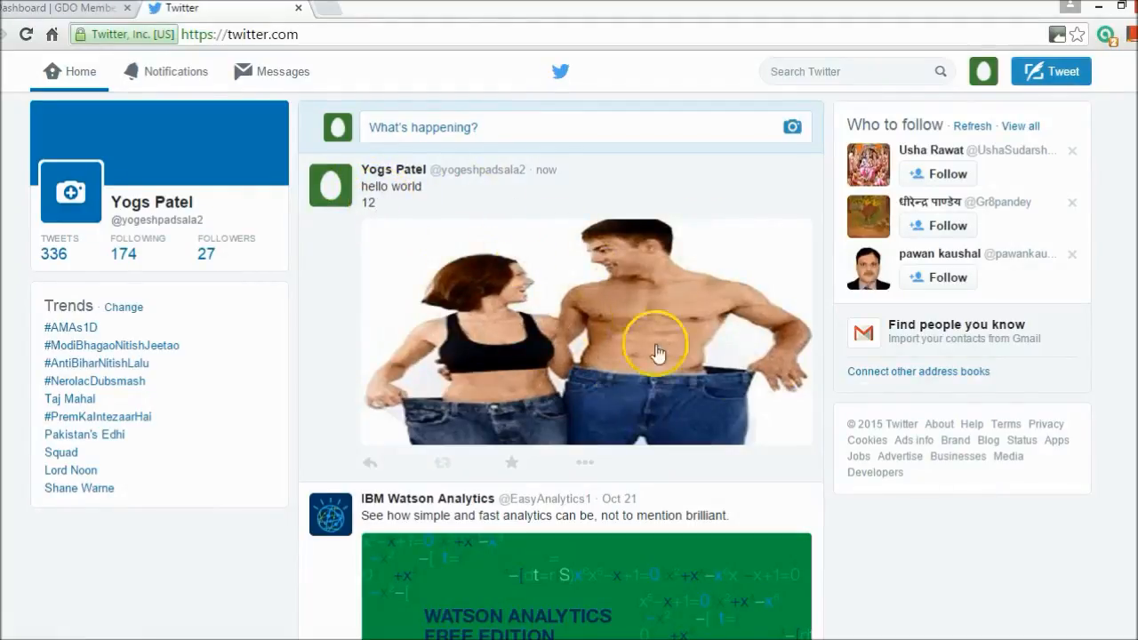
scroll(587, 356, down, 20)
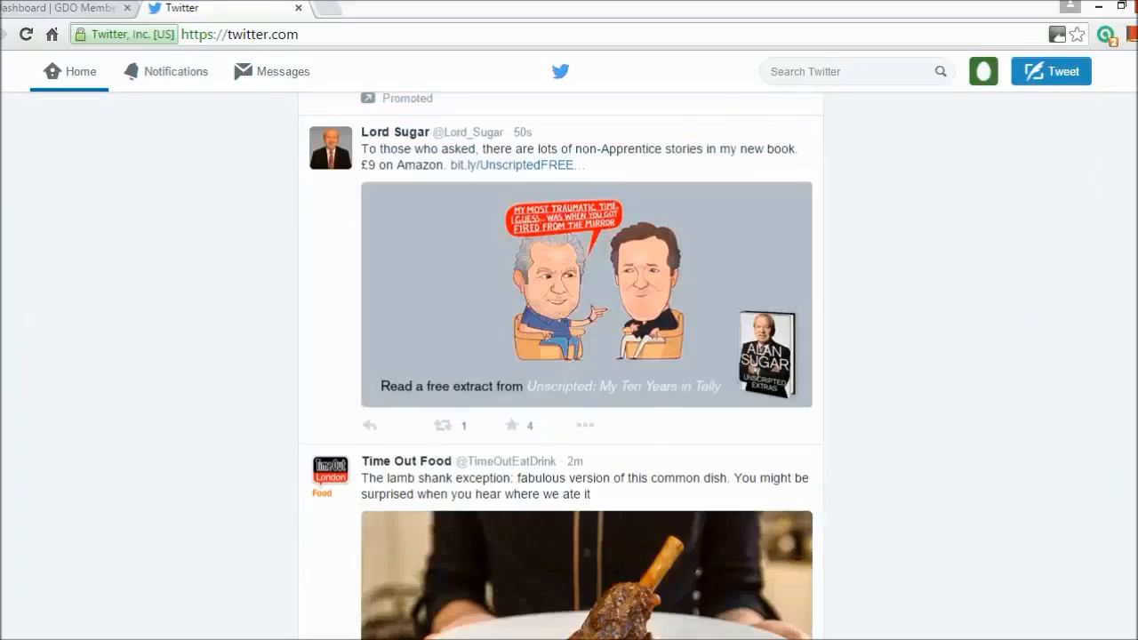
scroll(586, 355, up, 8)
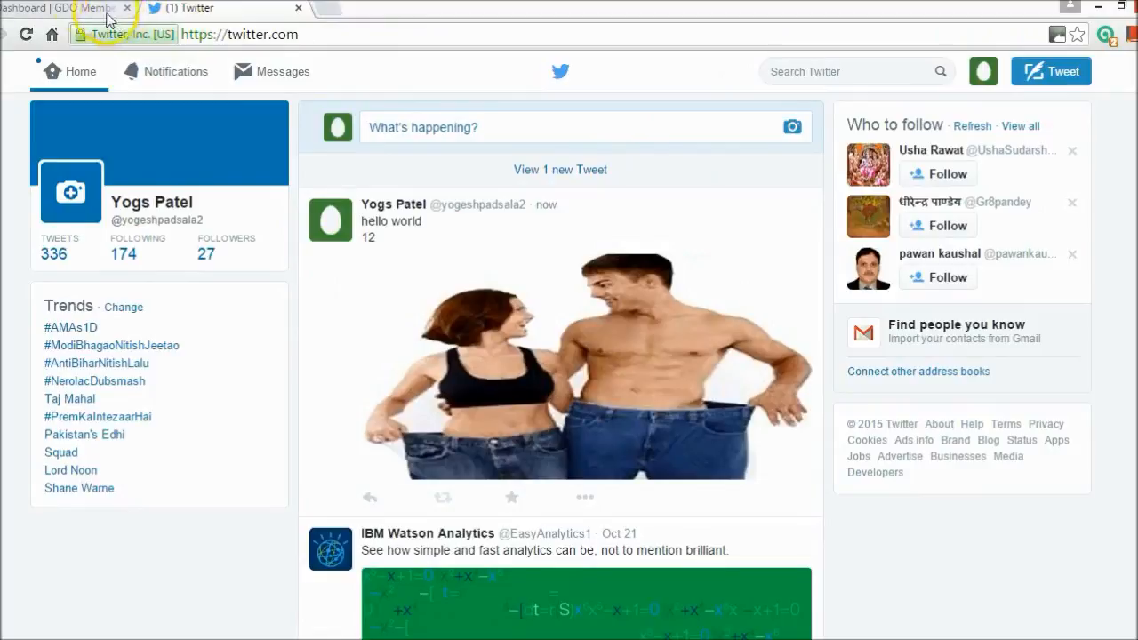
click(113, 18)
scroll(756, 373, down, 1)
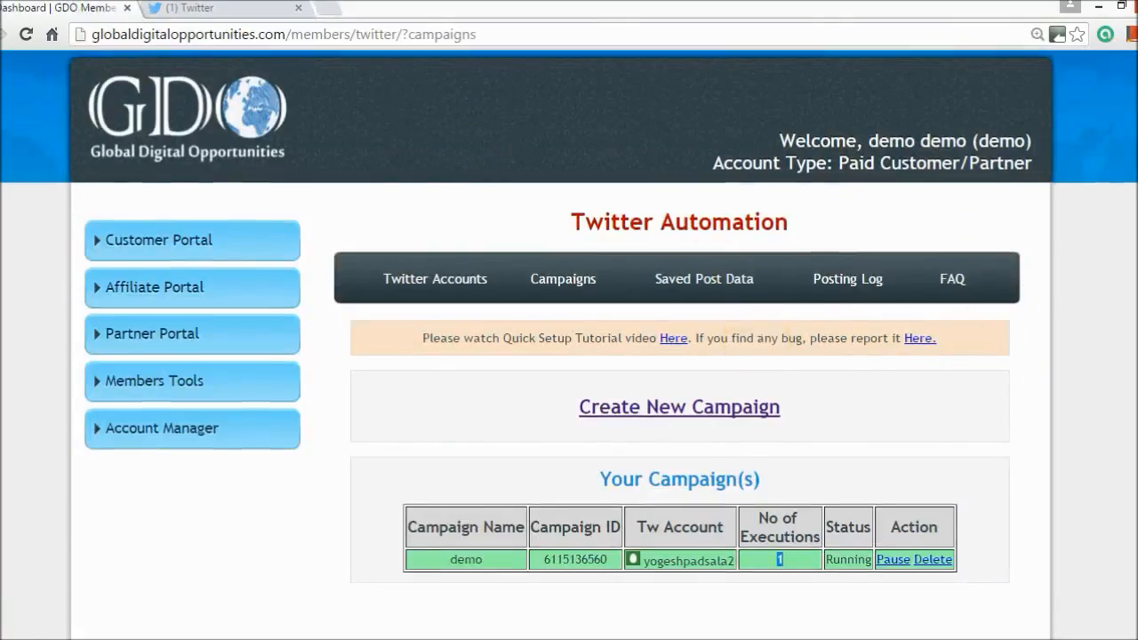
- Create a campaign named dm set to Send Direct Messages to Your Followers and submit it
scroll(569, 356, down, 2)
click(695, 340)
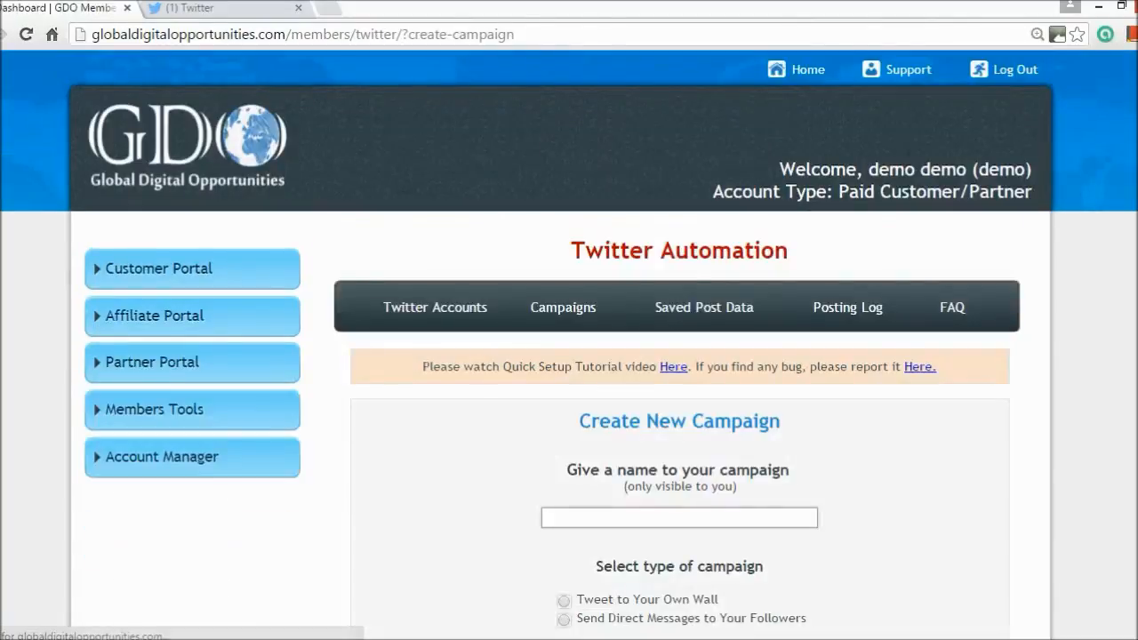
scroll(754, 257, down, 3)
click(711, 259)
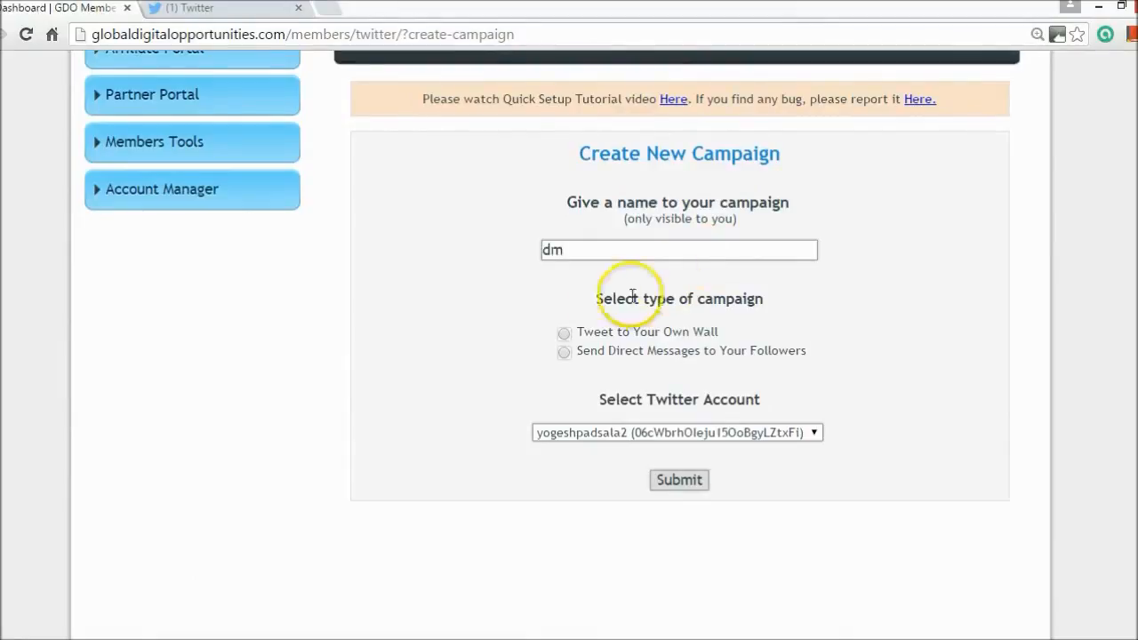
click(560, 355)
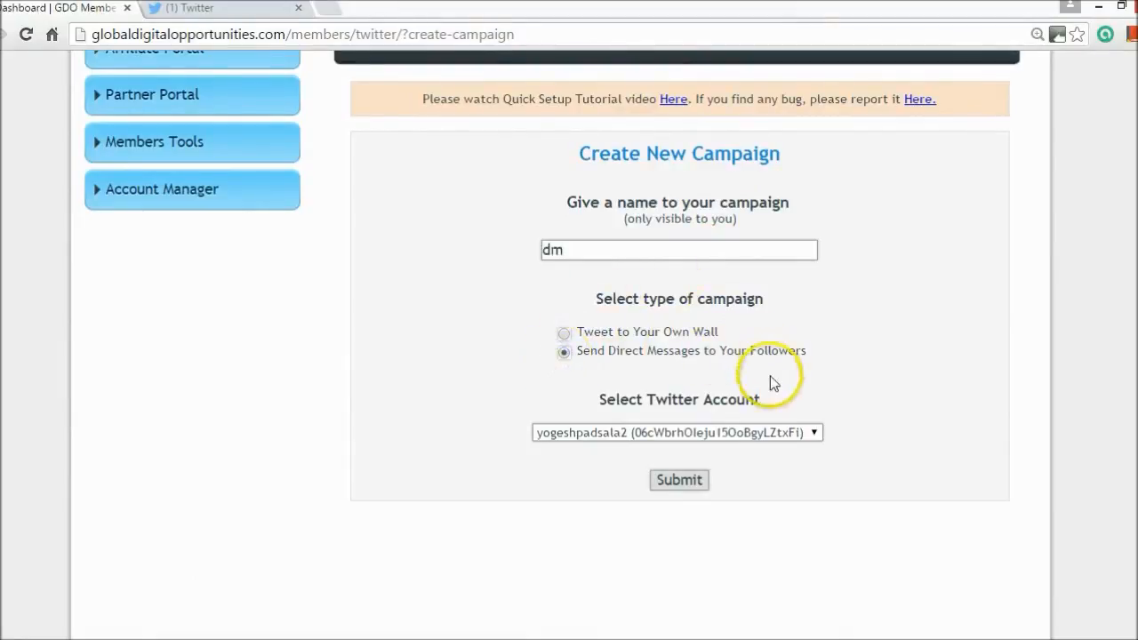
click(675, 480)
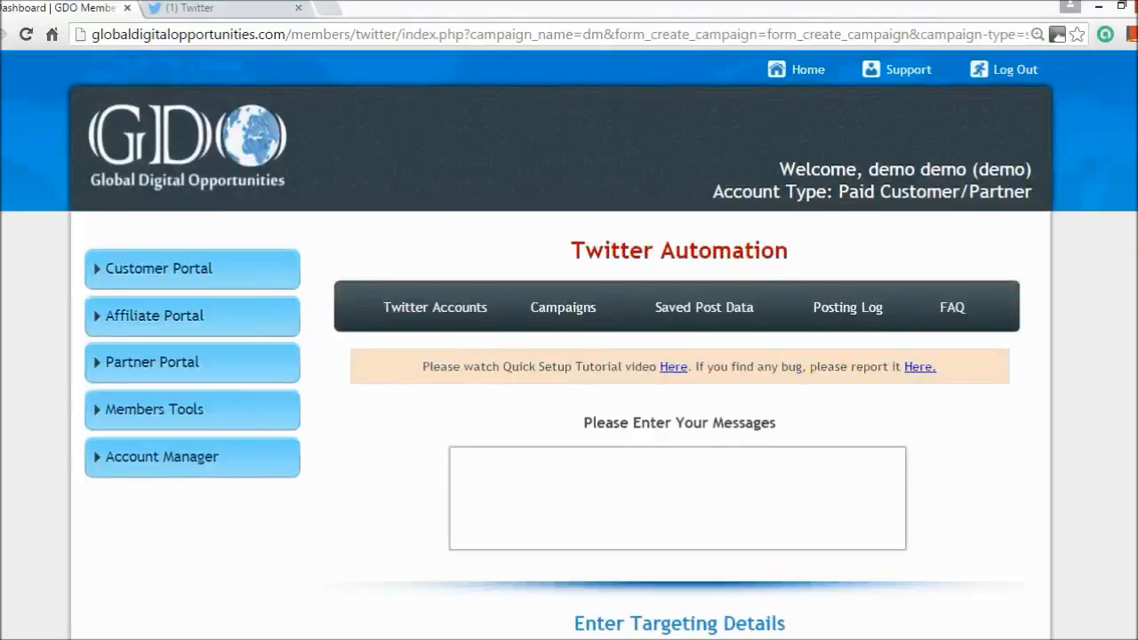
- Enter the message 'hey' in the campaign's message box
scroll(718, 272, down, 2)
click(684, 284)
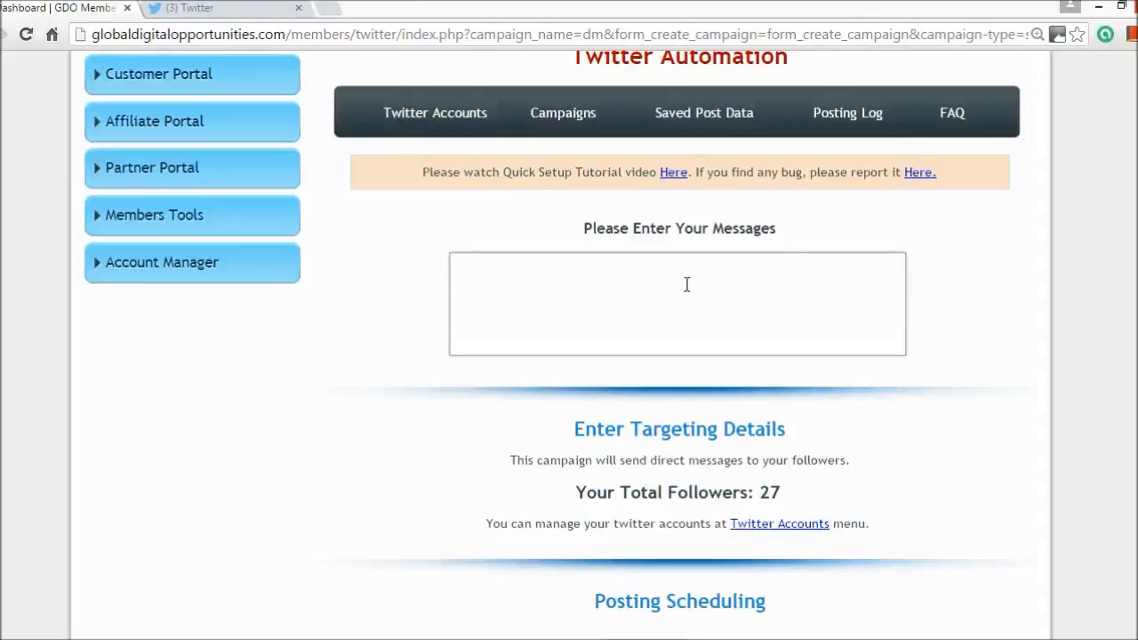
click(687, 284)
text(hey)
- Review Posting Scheduling and leave the Posting Delay at 5 minutes
scroll(1108, 403, down, 2)
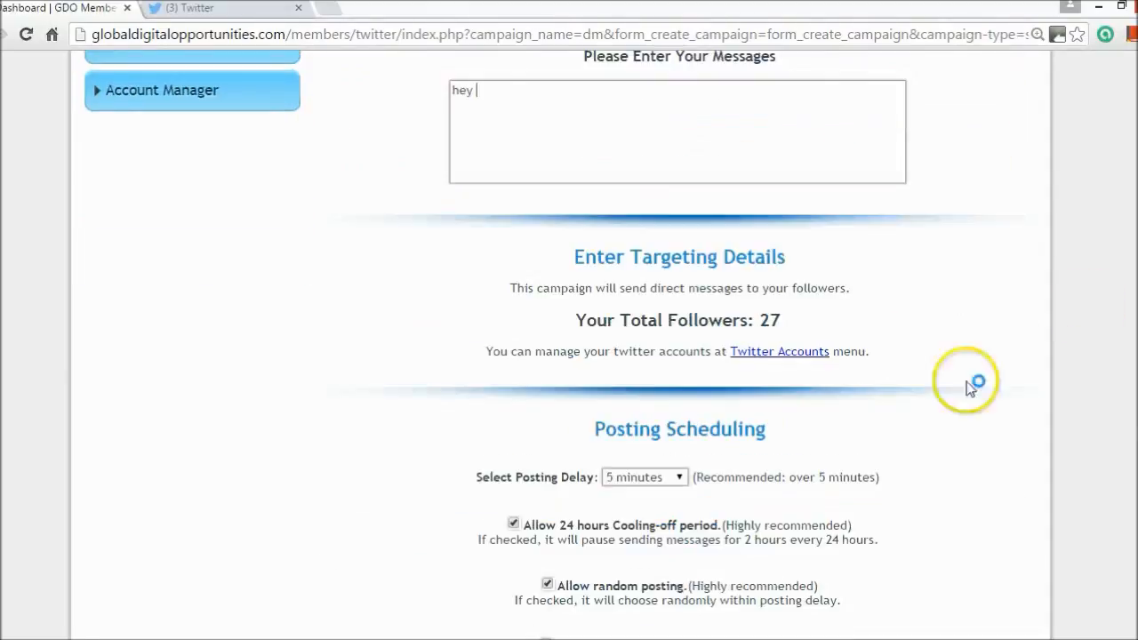
drag(796, 322, 759, 319)
click(758, 320)
scroll(1120, 322, down, 2)
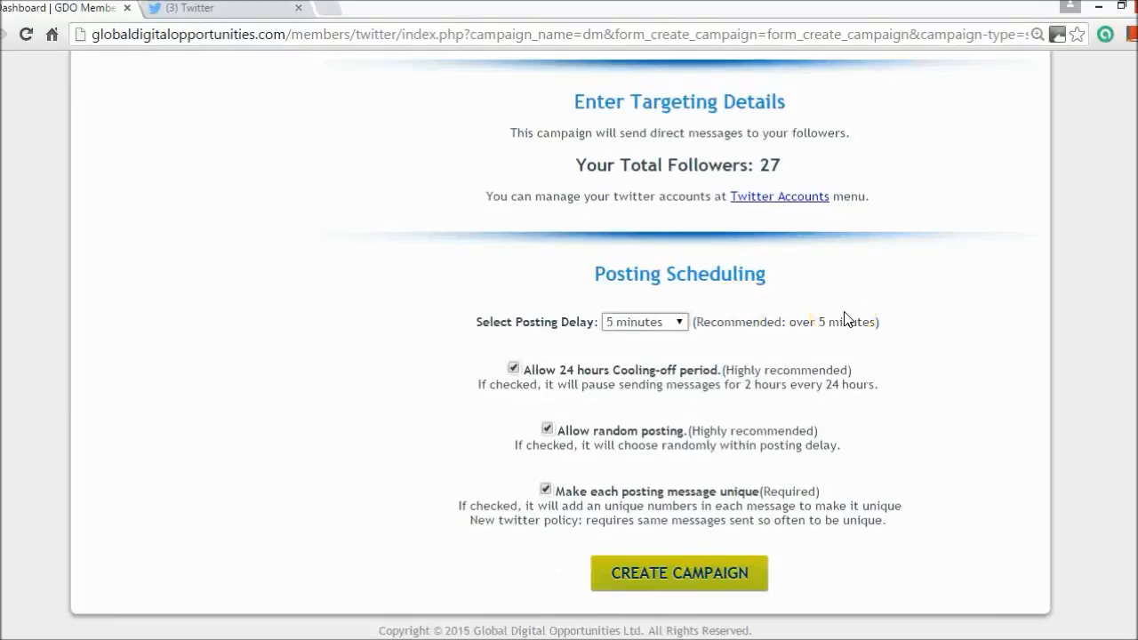
click(640, 322)
click(641, 323)
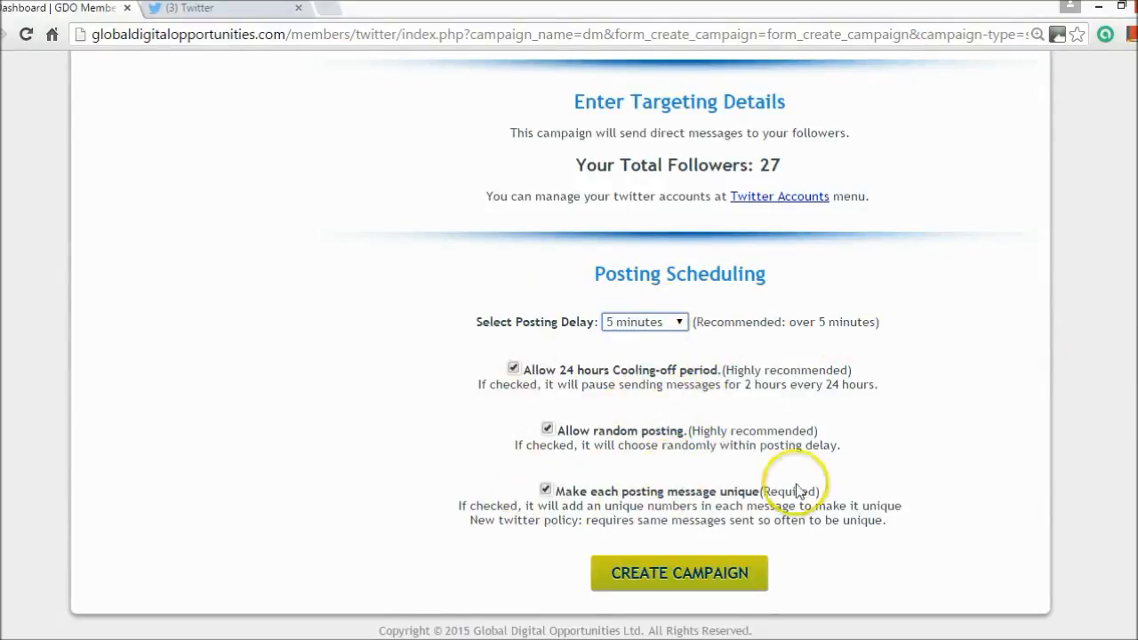
scroll(569, 344, up, 6)
scroll(569, 345, down, 4)
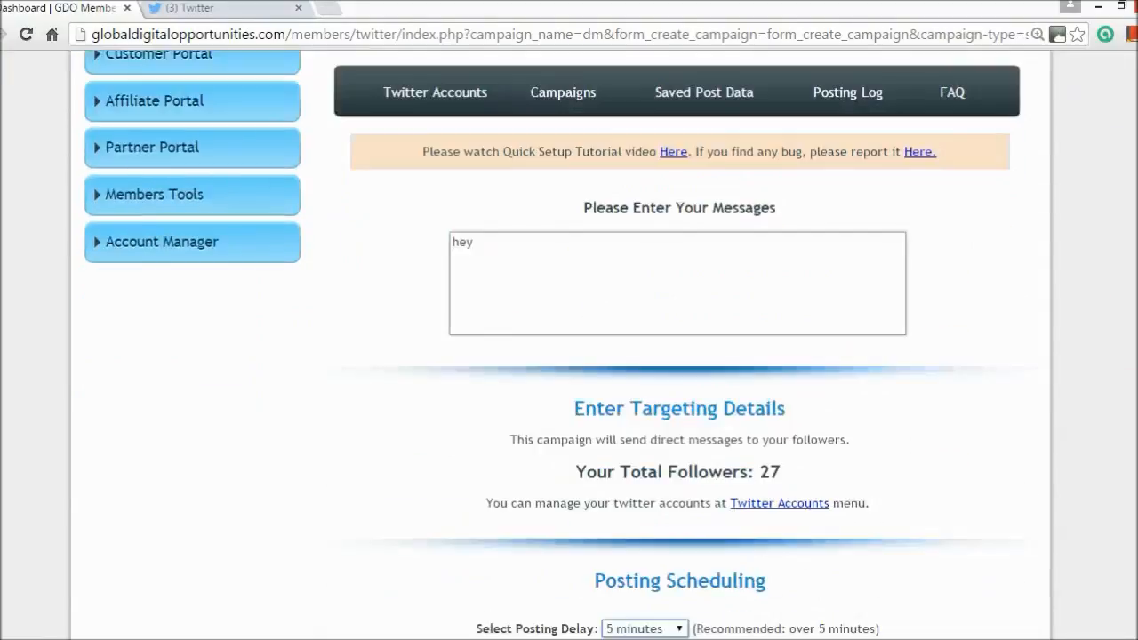
scroll(569, 345, down, 2)
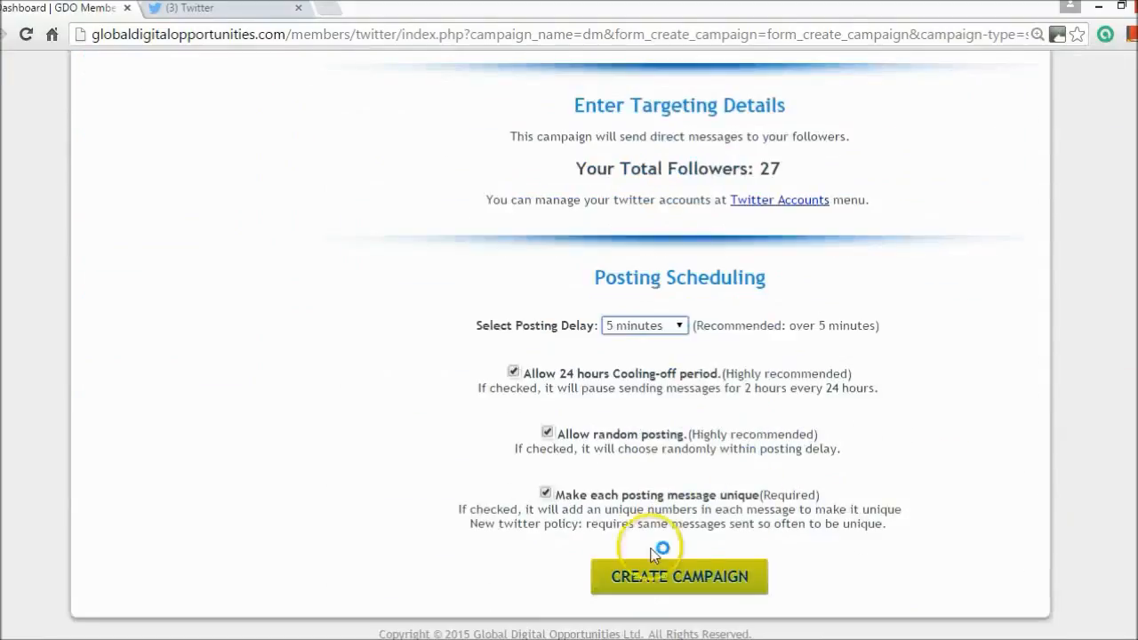
scroll(569, 345, up, 6)
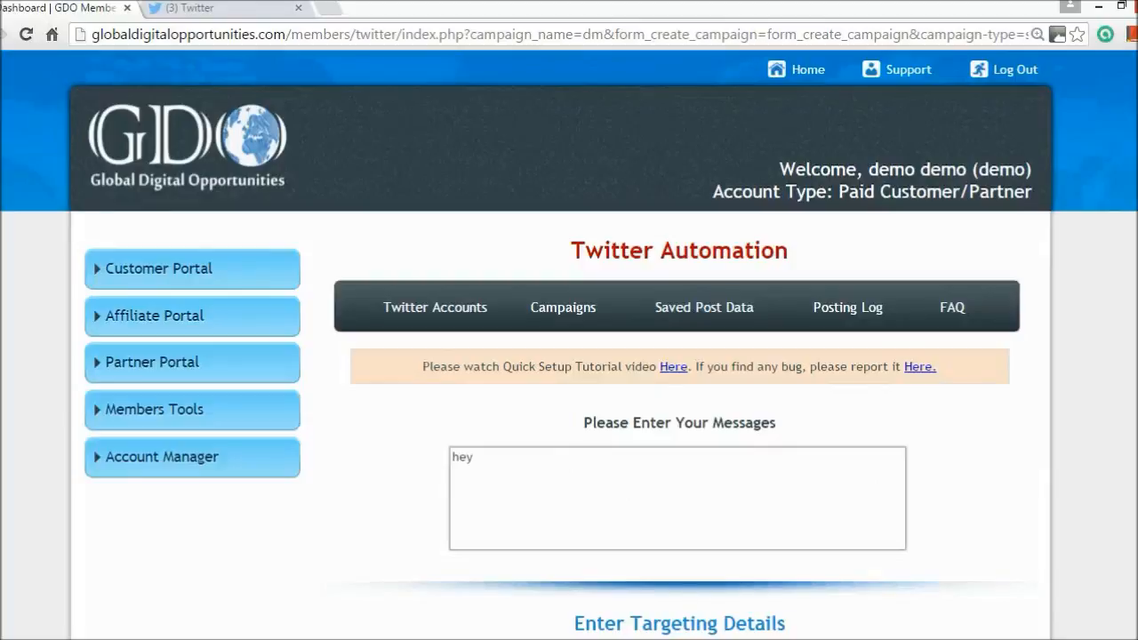
- On the Twitter home page, follow the third account suggested in Who to follow
click(221, 9)
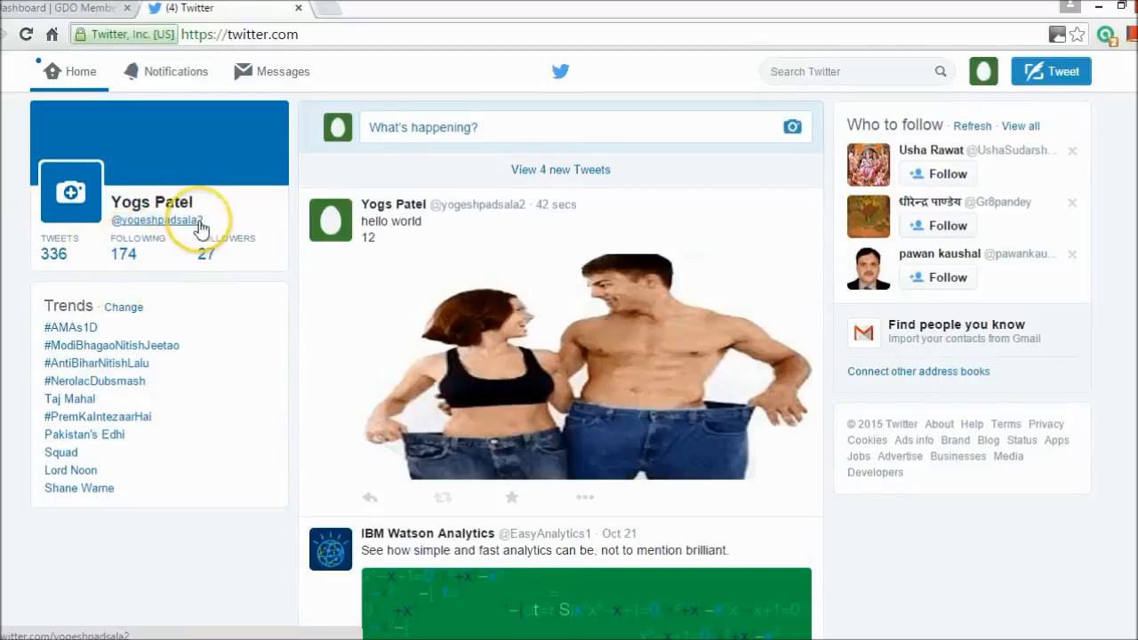
mouse_move(879, 176)
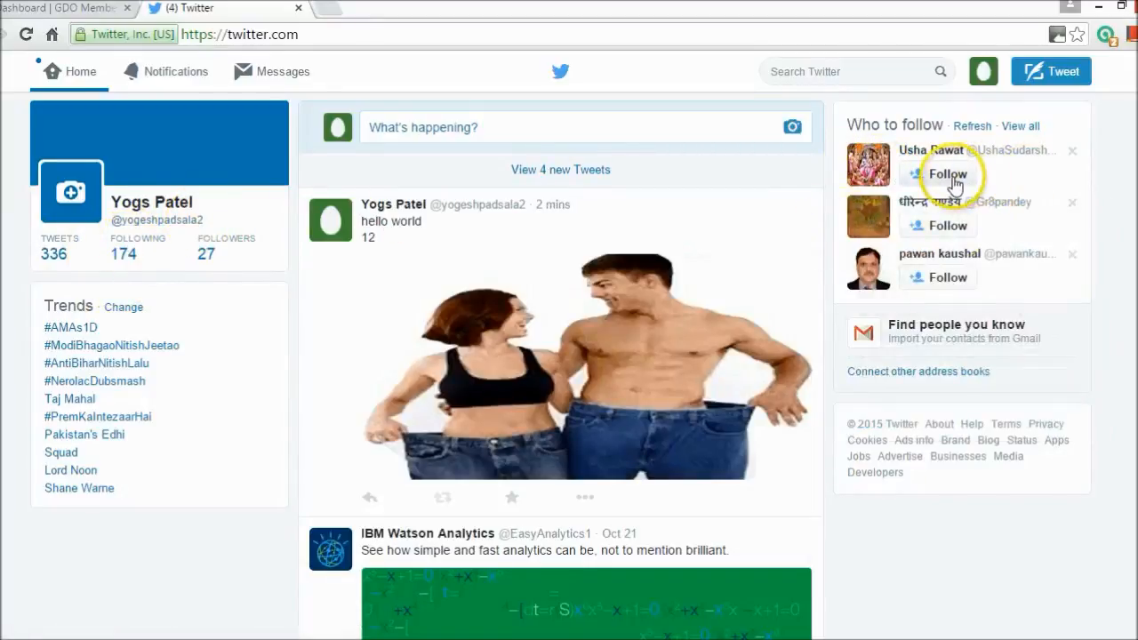
click(945, 278)
click(1067, 366)
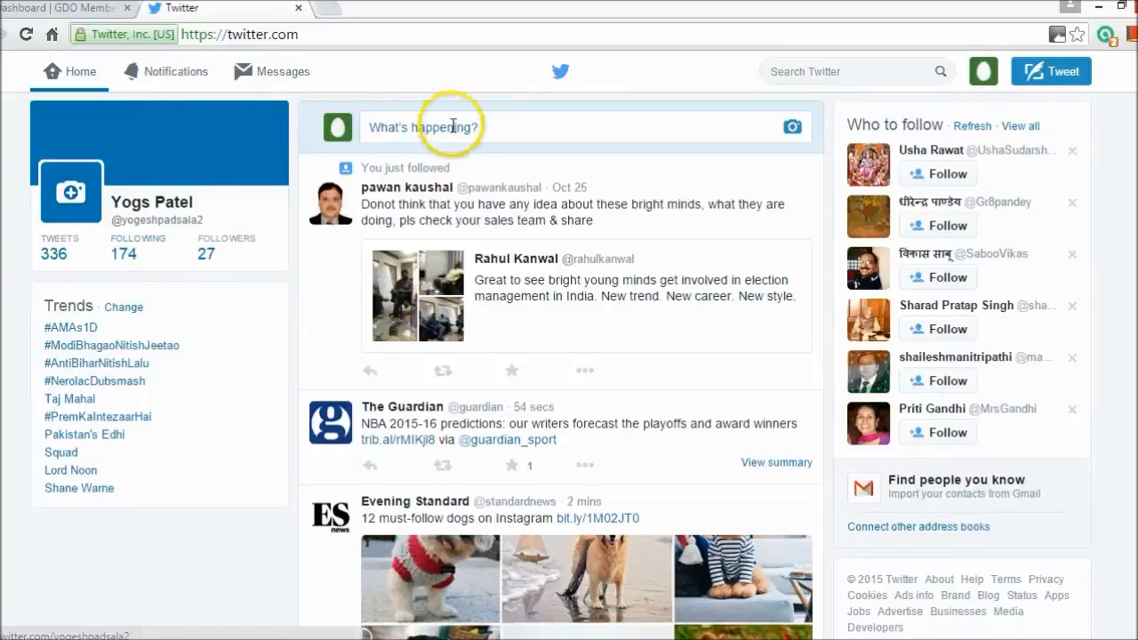
- Search for the network-marketing influencer and open his main profile with 58.9K followers
click(857, 69)
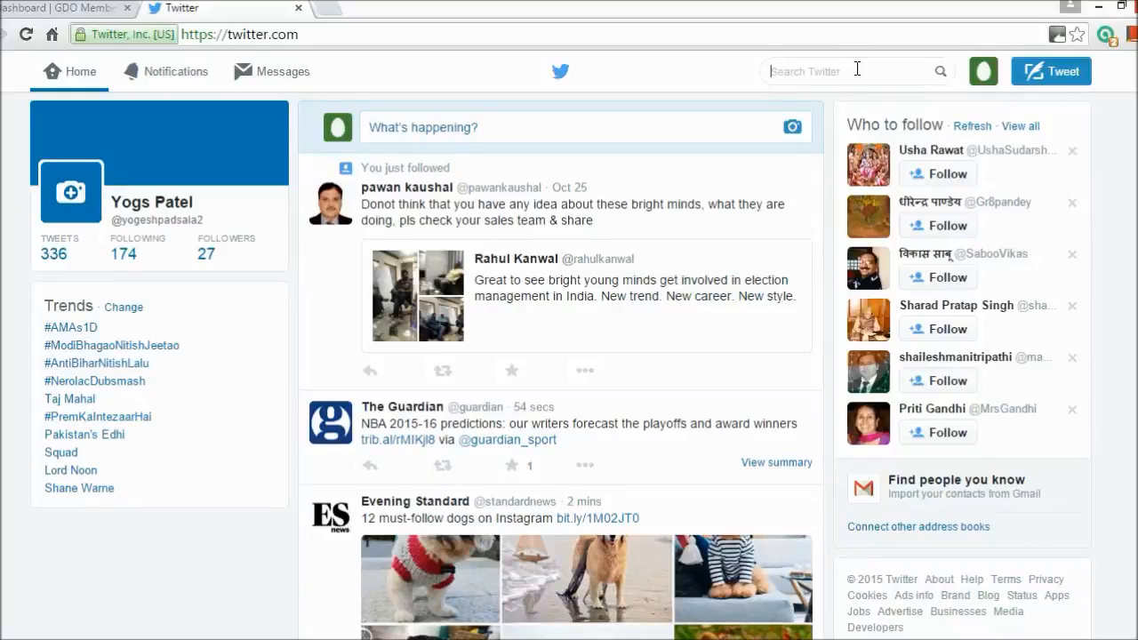
text(ray hi)
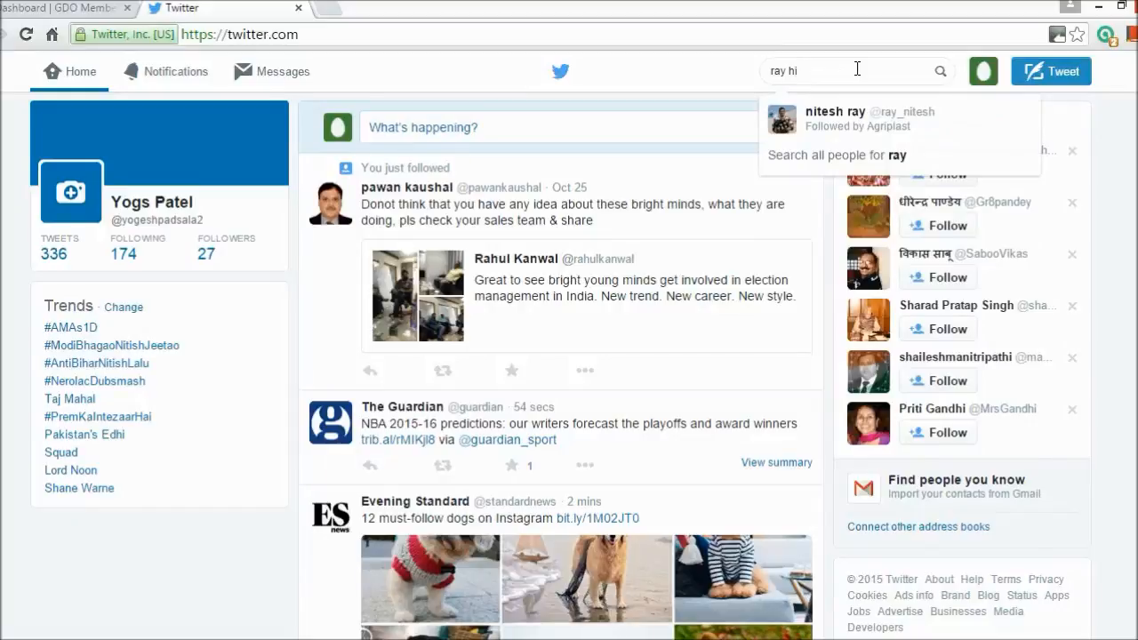
text(gdon)
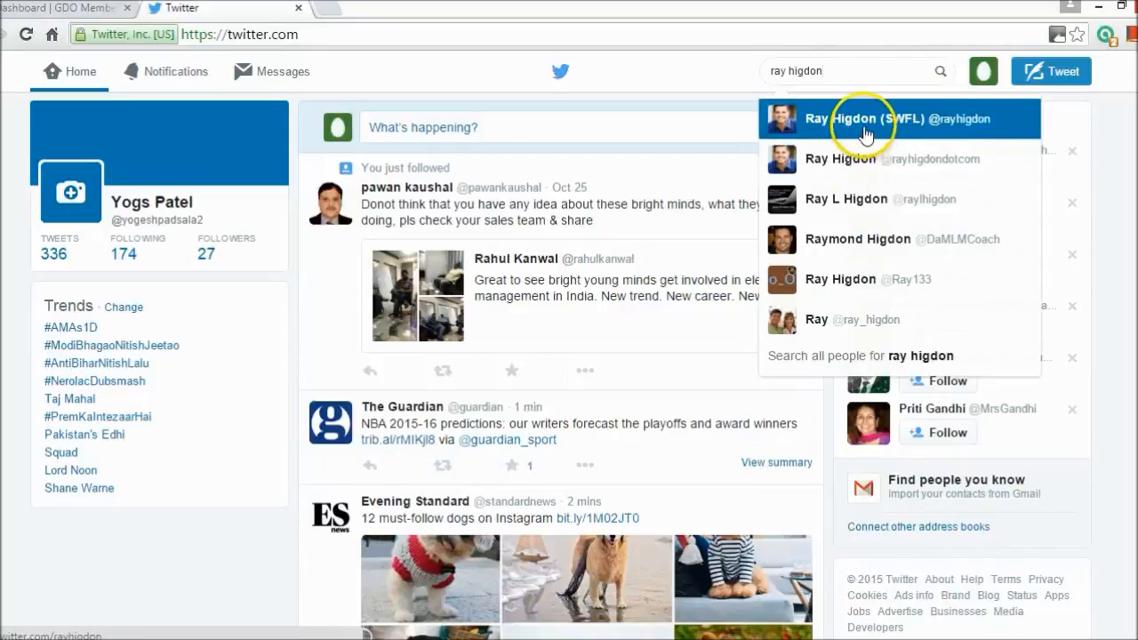
click(843, 158)
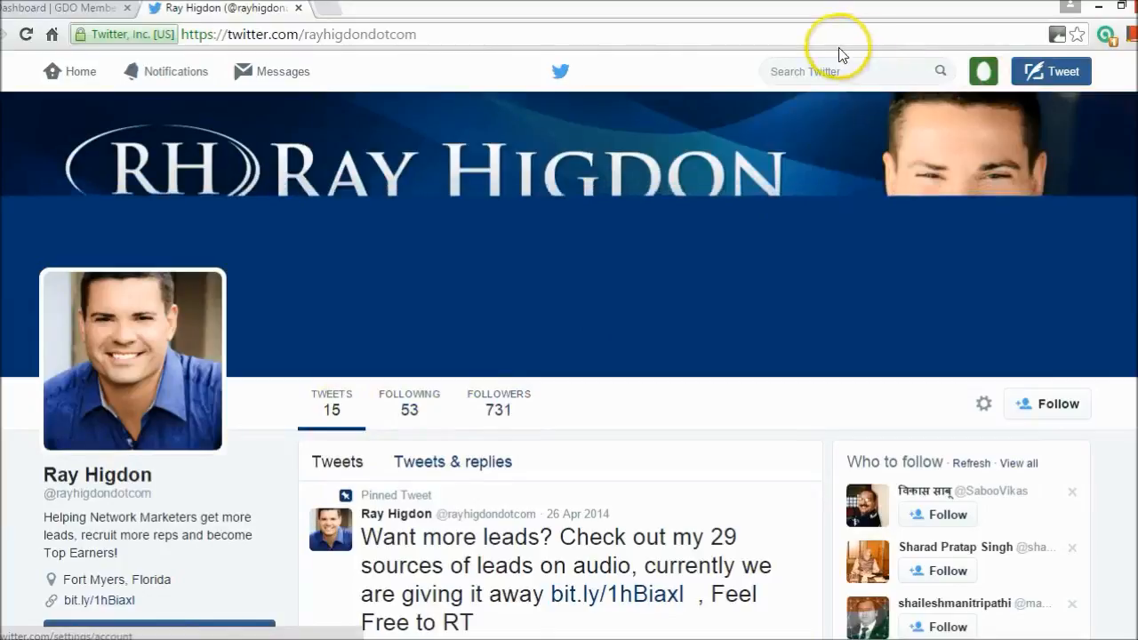
click(823, 71)
text(ray)
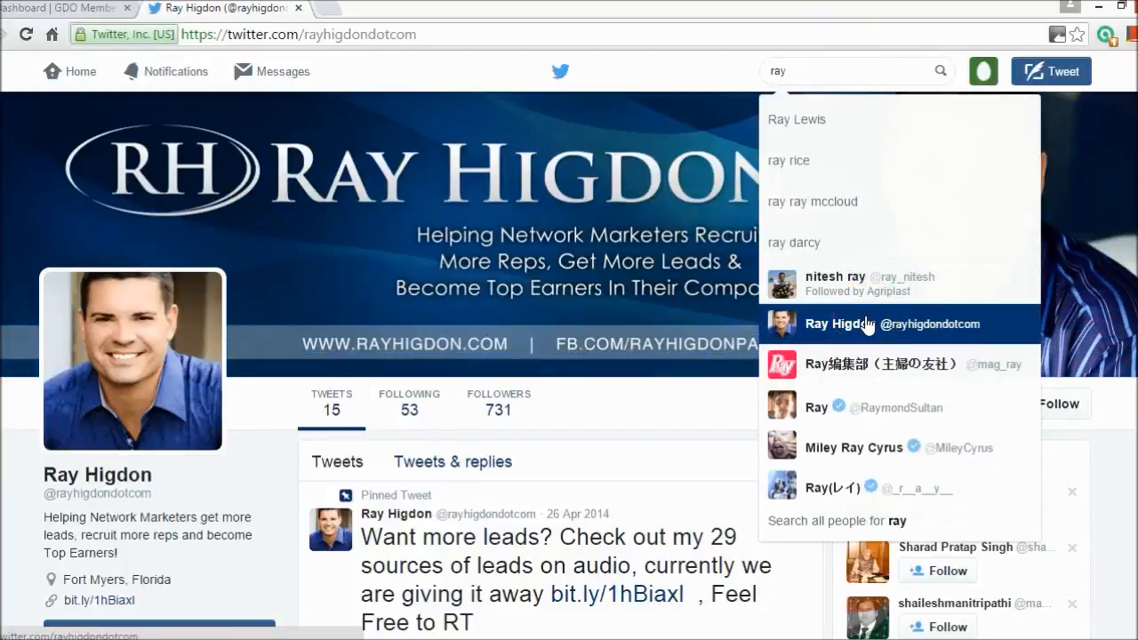
text(higdon)
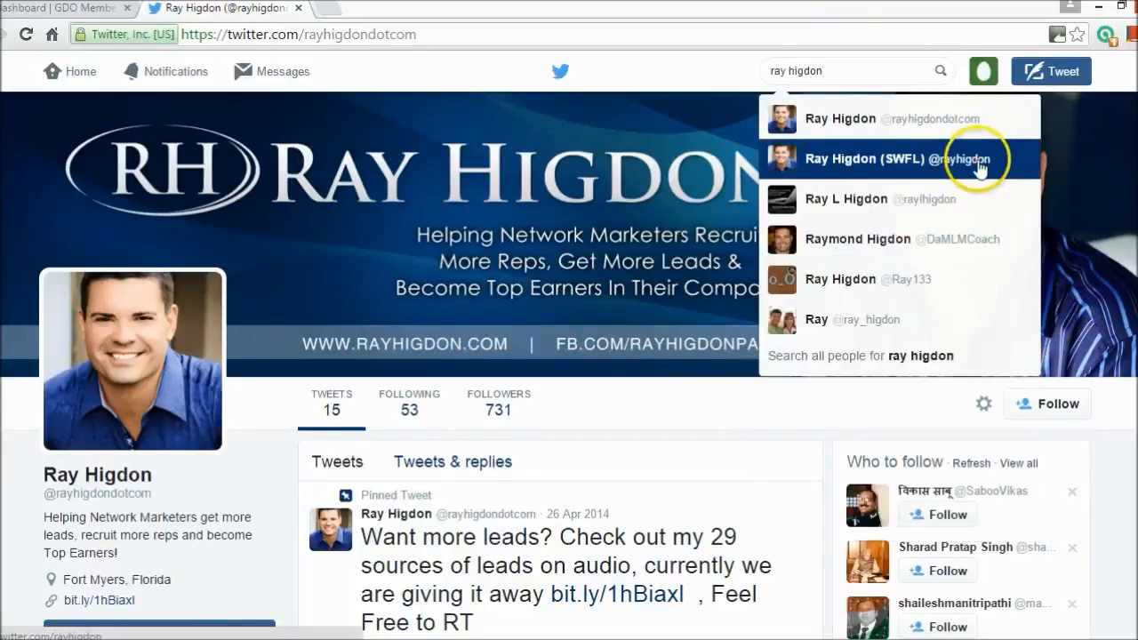
click(980, 167)
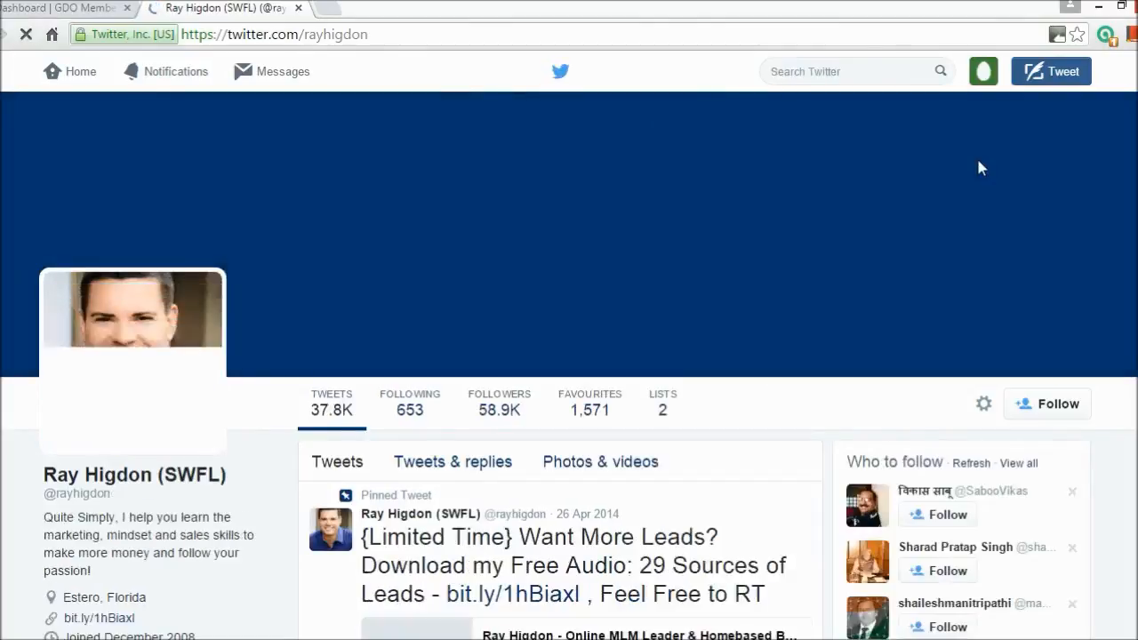
click(487, 418)
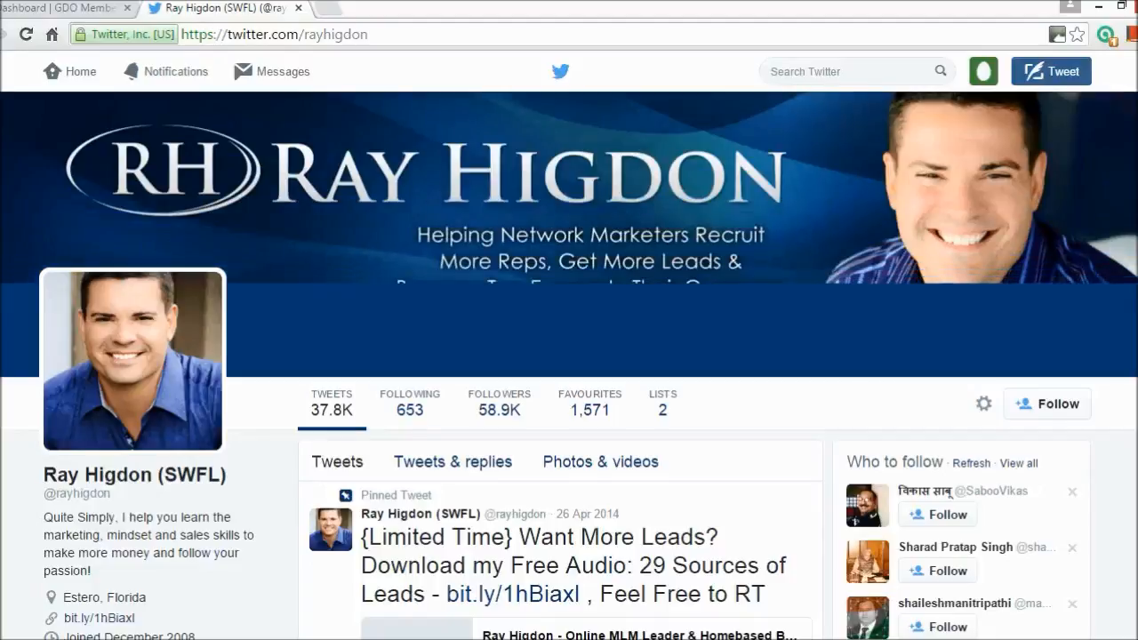
scroll(569, 356, down, 3)
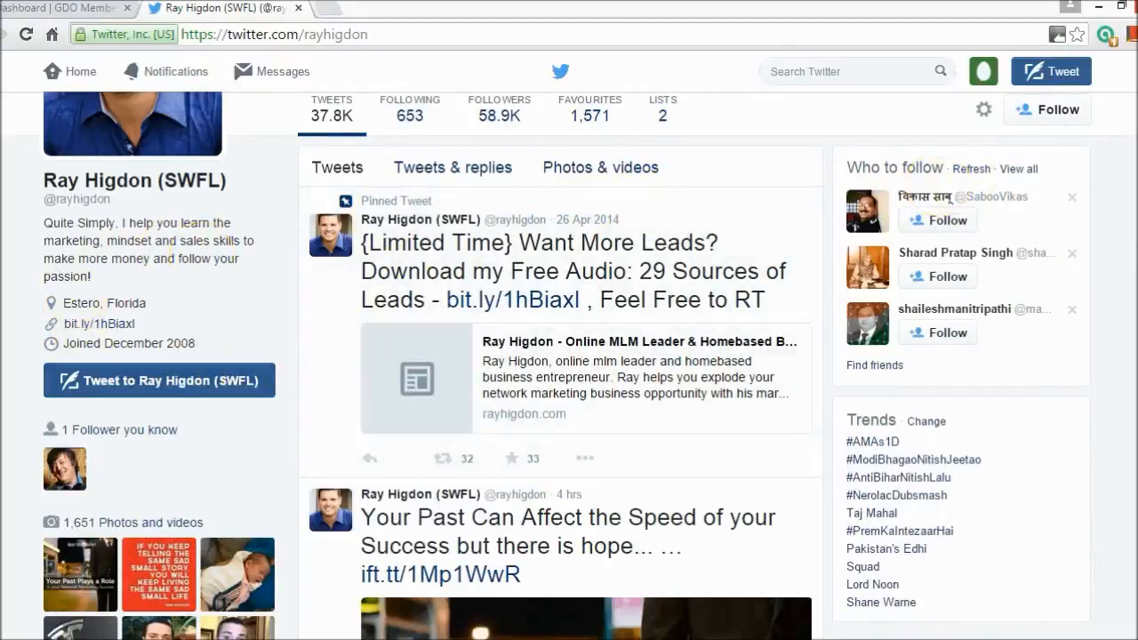
scroll(569, 356, up, 3)
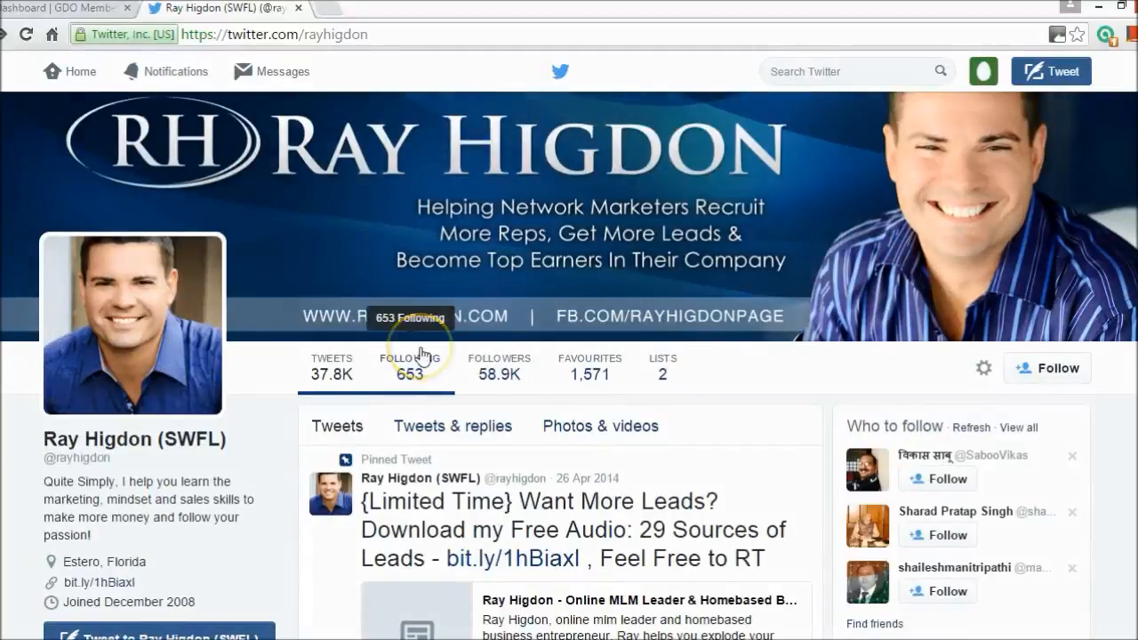
- Open the influencer's Followers list and scroll through the follower cards
click(499, 374)
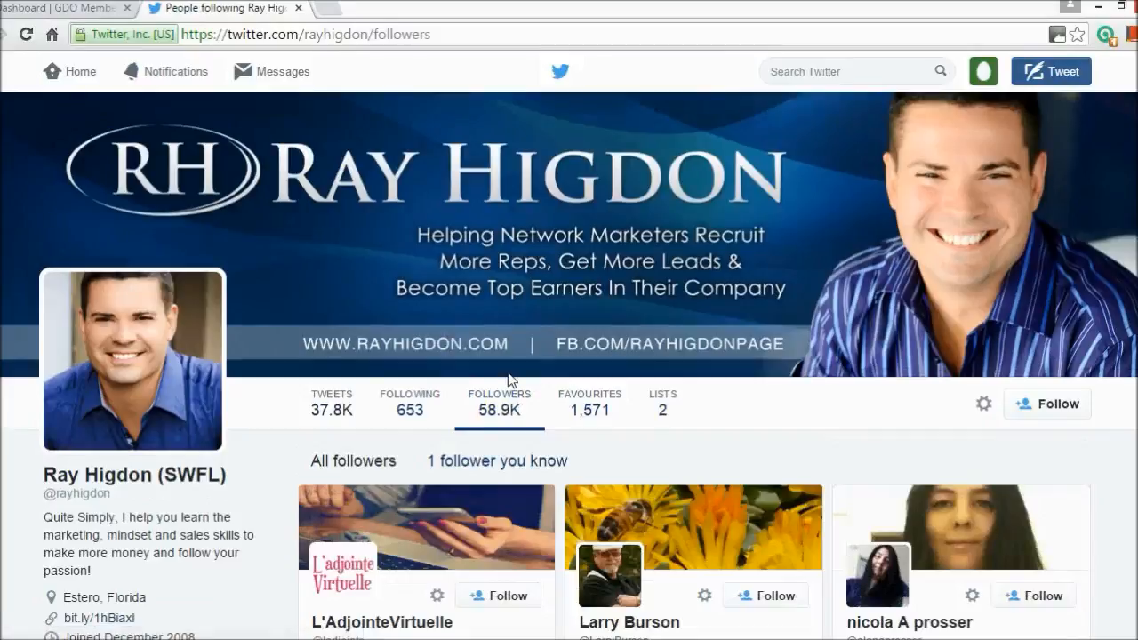
scroll(509, 381, down, 2)
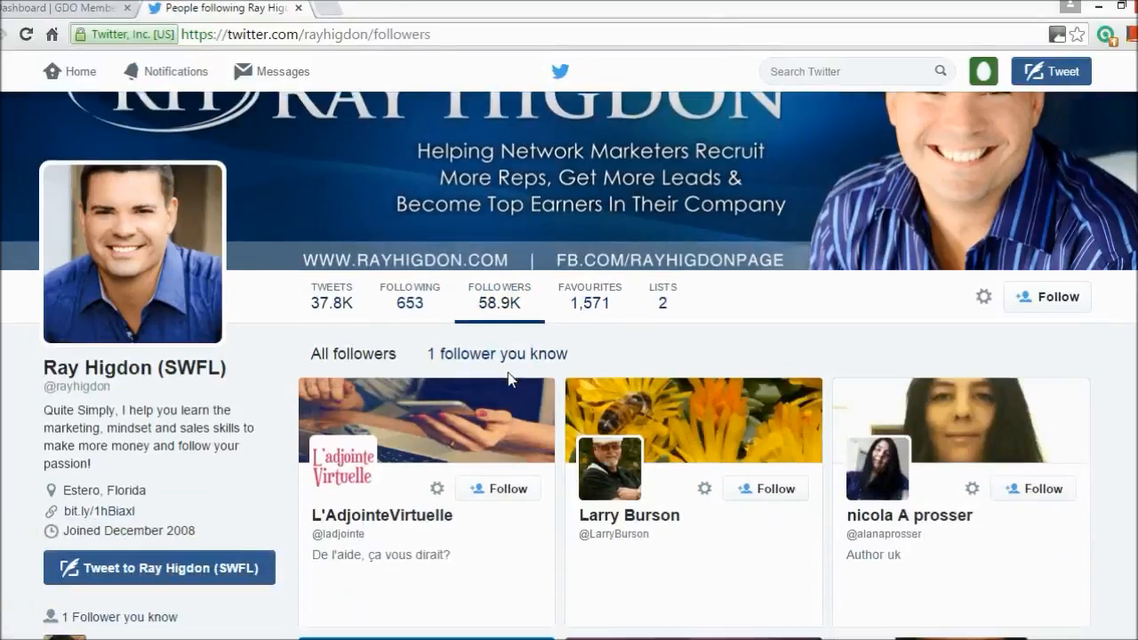
scroll(509, 380, down, 1)
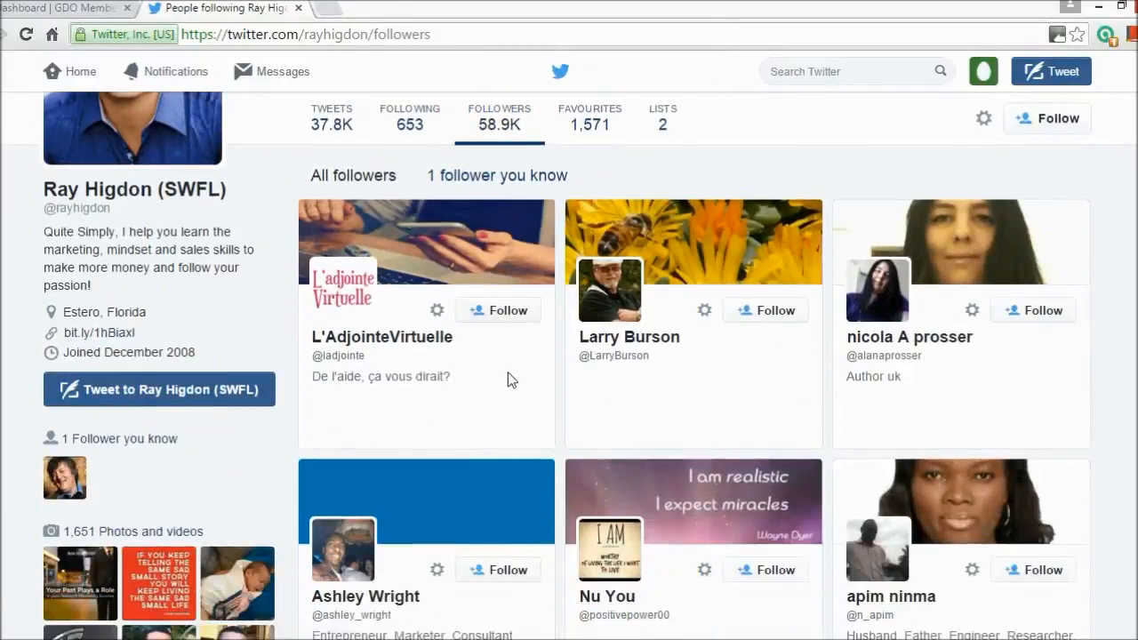
scroll(508, 372, down, 1)
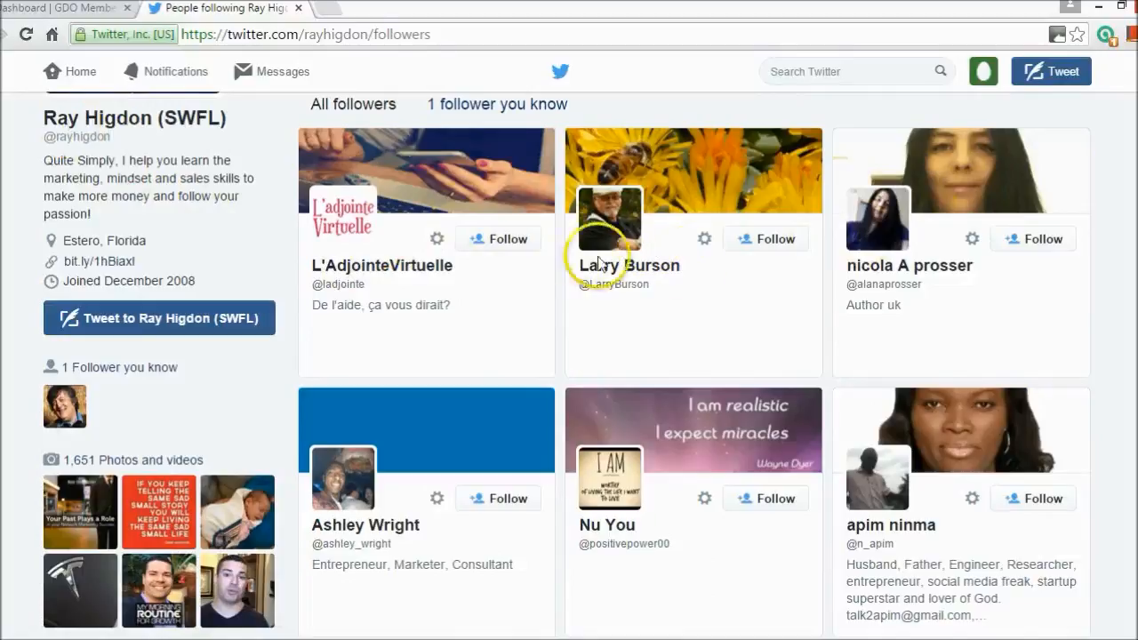
scroll(561, 365, down, 6)
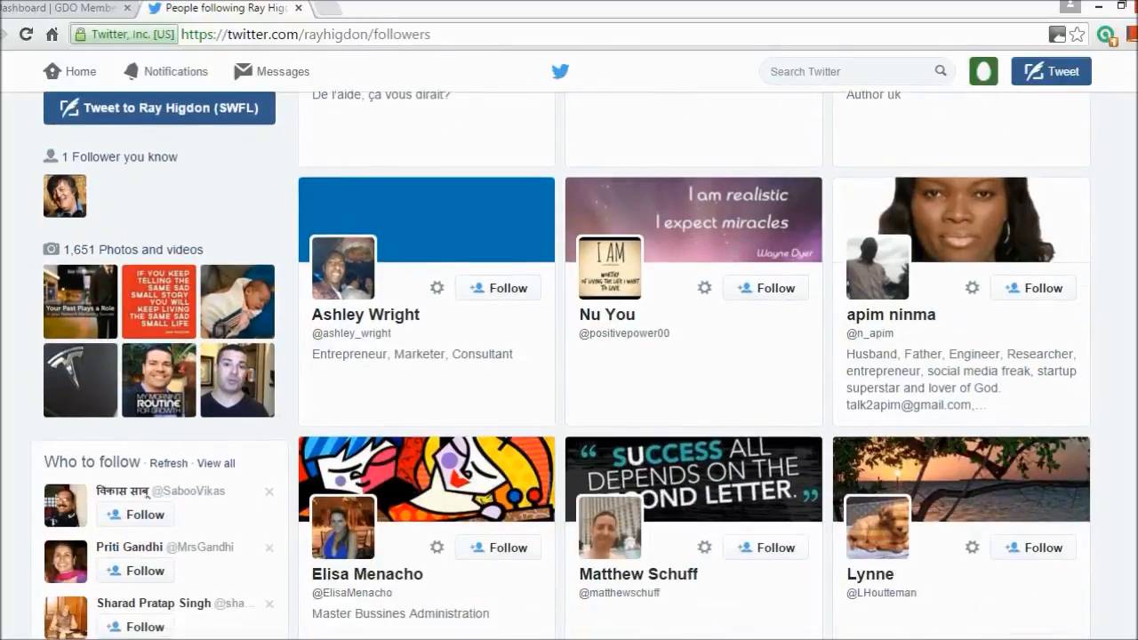
scroll(562, 365, down, 3)
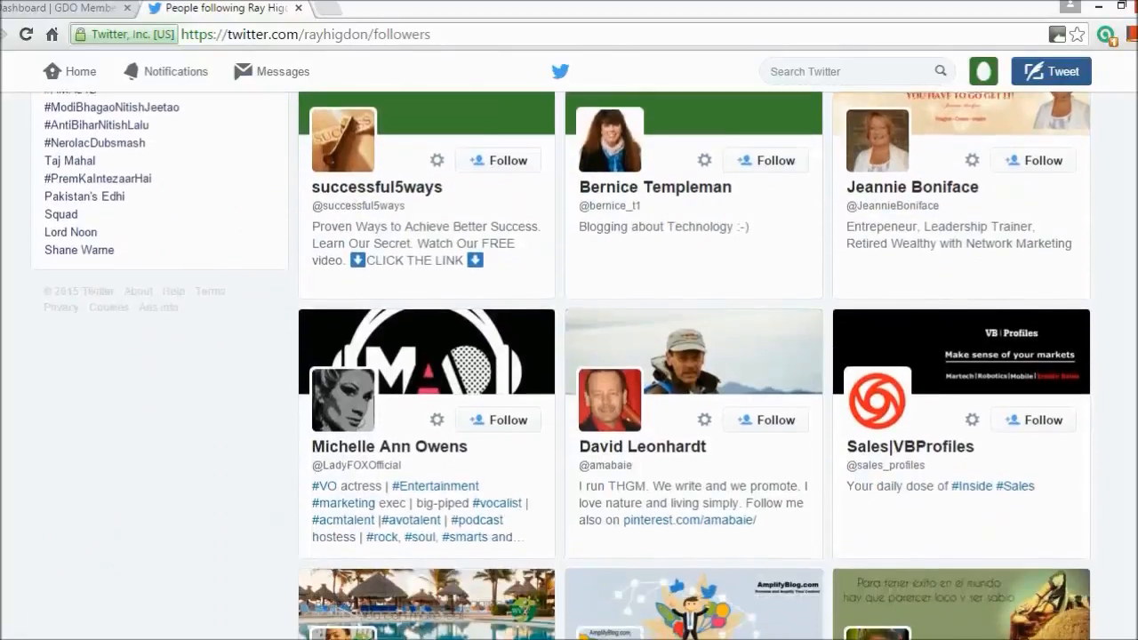
scroll(562, 365, up, 12)
scroll(1037, 364, down, 4)
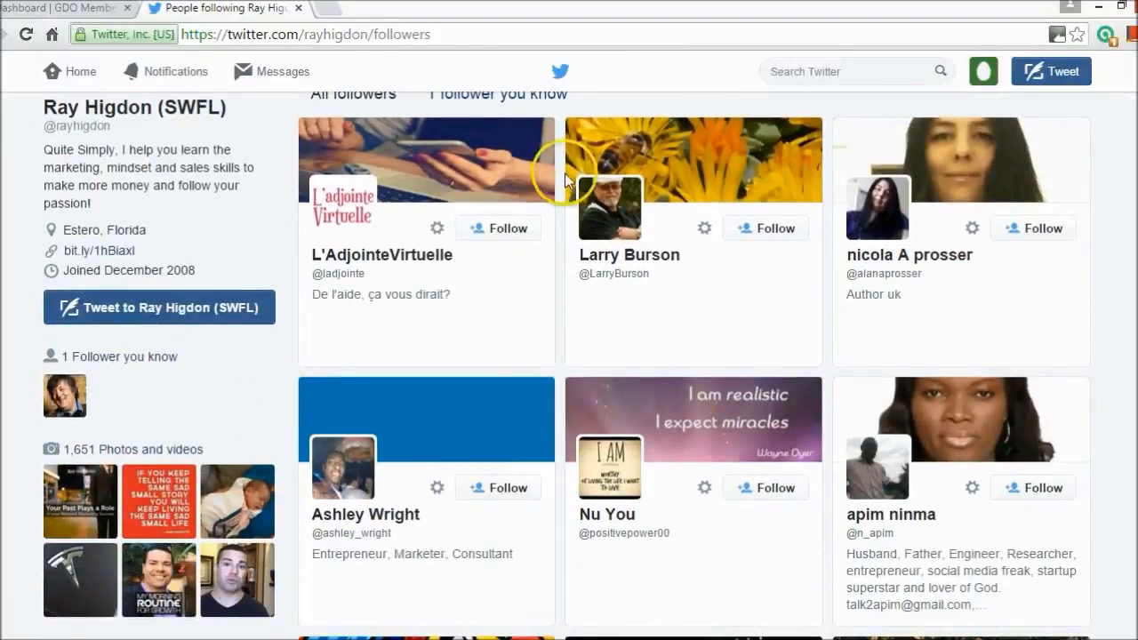
- Follow the six accounts in the first two rows of follower cards
click(507, 229)
click(772, 230)
click(1021, 228)
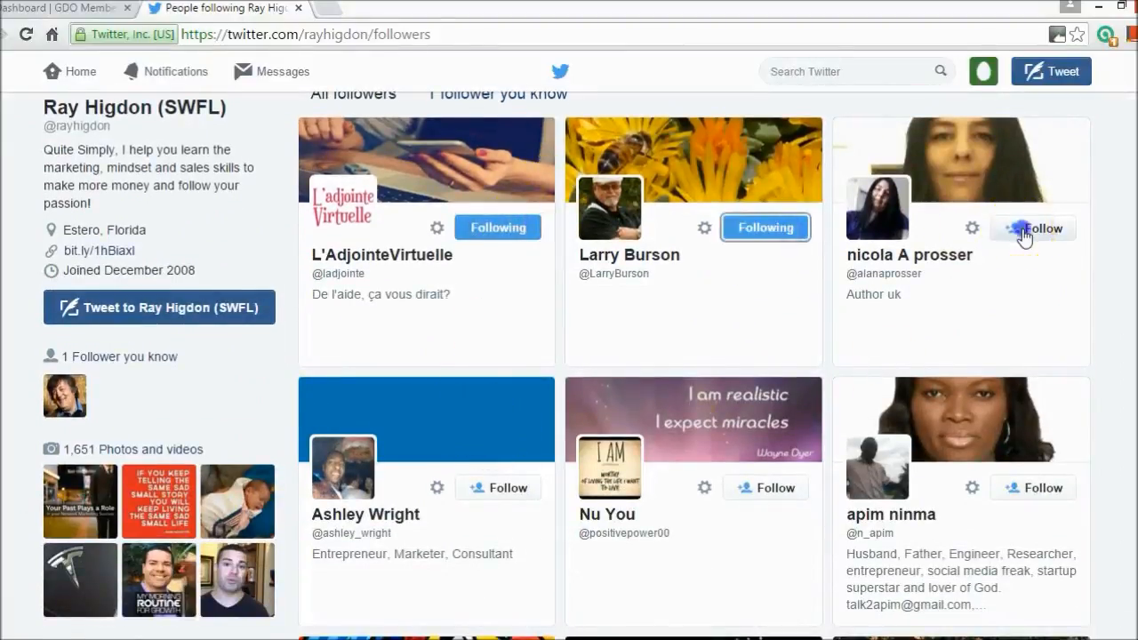
click(1026, 488)
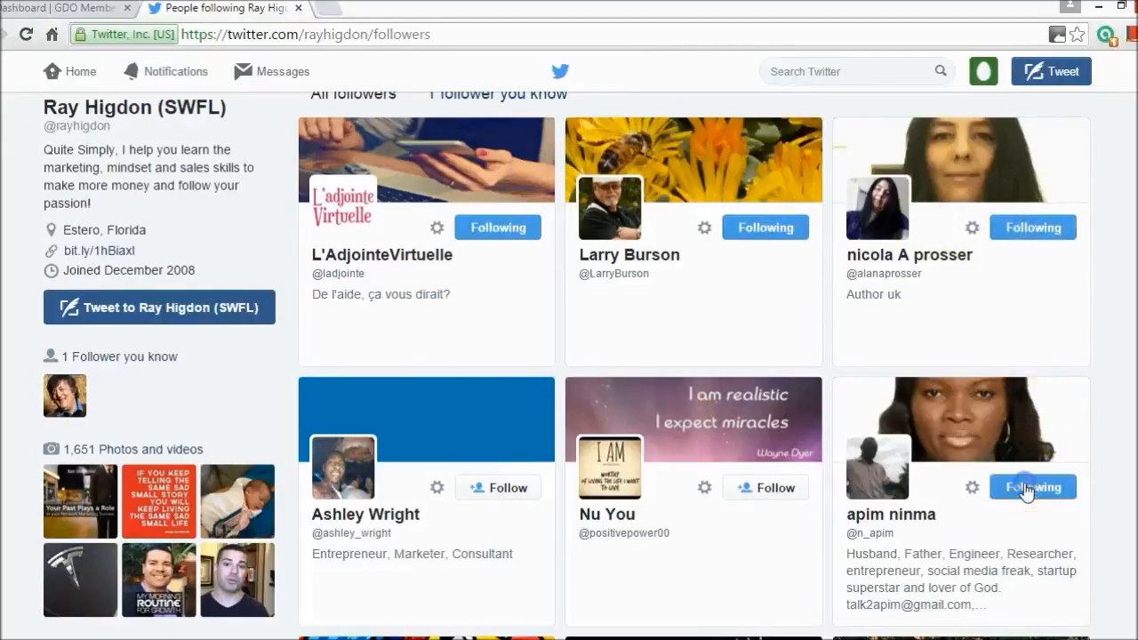
click(774, 488)
click(471, 482)
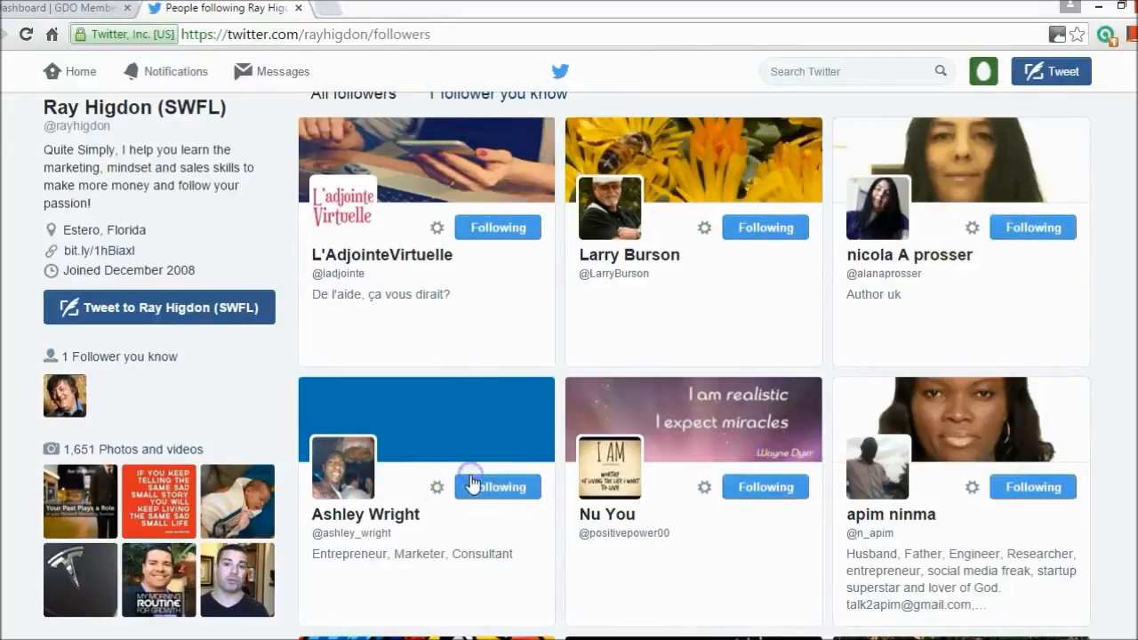
scroll(569, 356, down, 7)
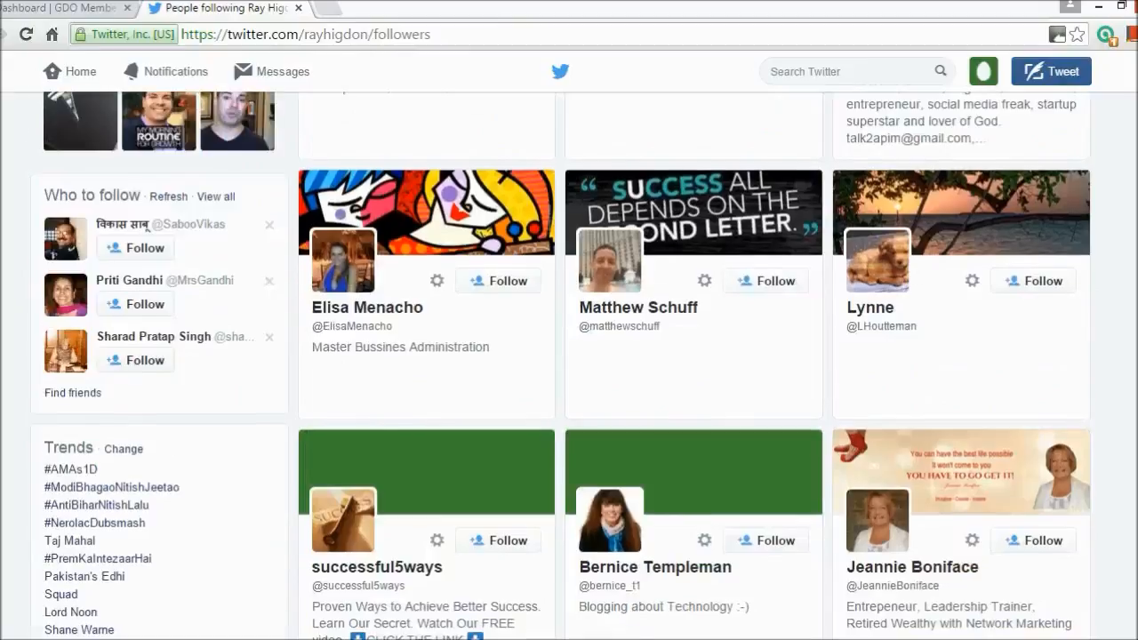
scroll(569, 356, up, 15)
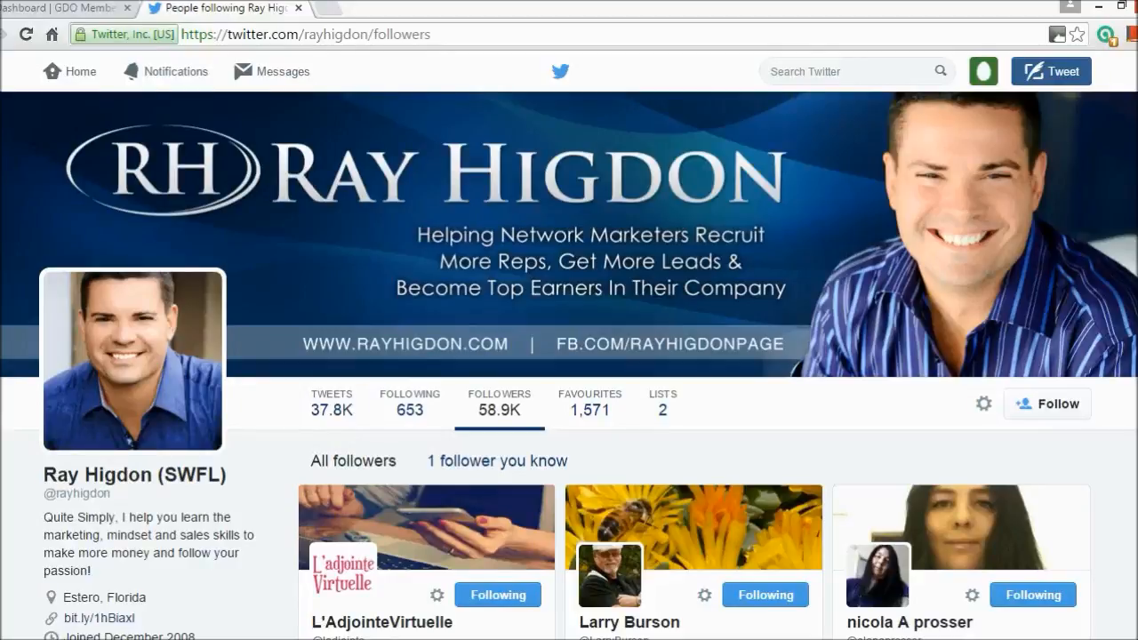
scroll(569, 356, down, 1)
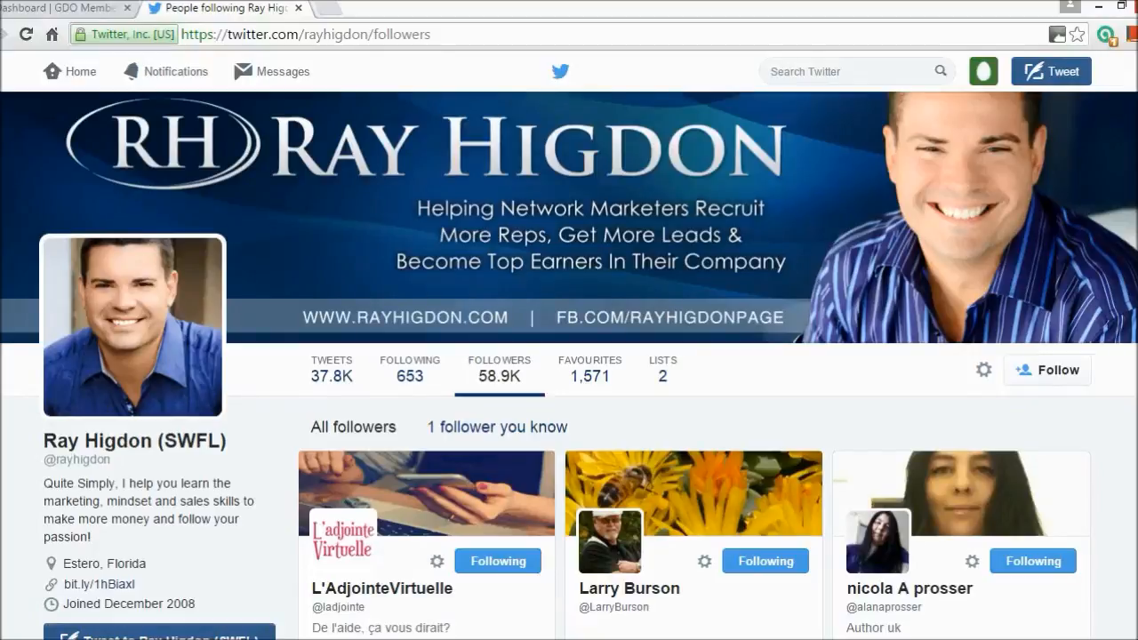
scroll(693, 406, down, 5)
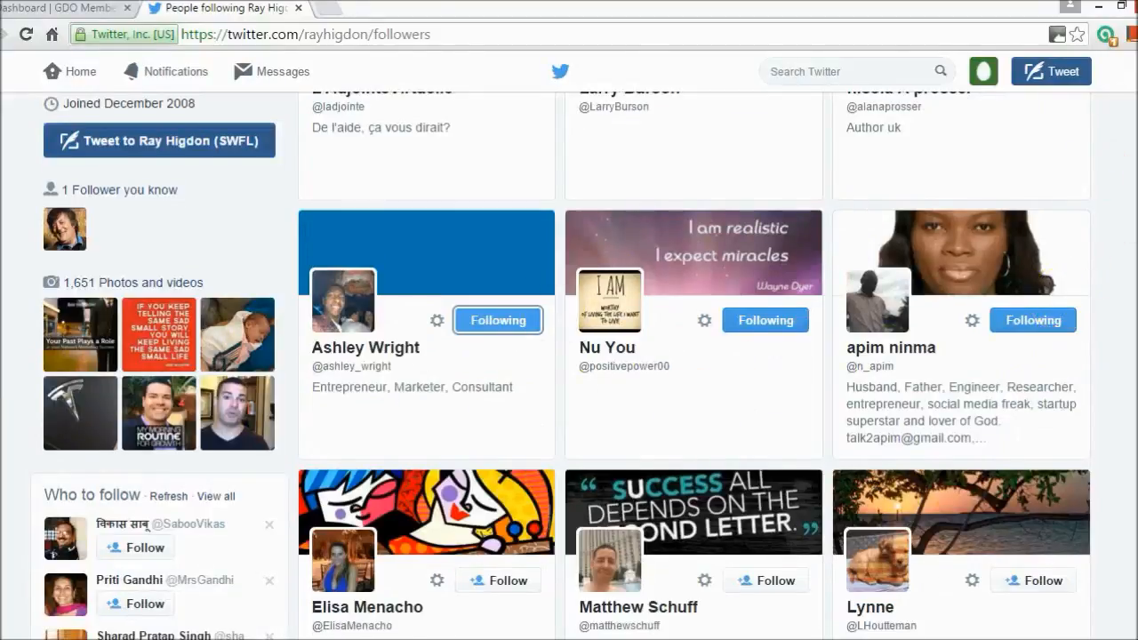
scroll(569, 356, up, 6)
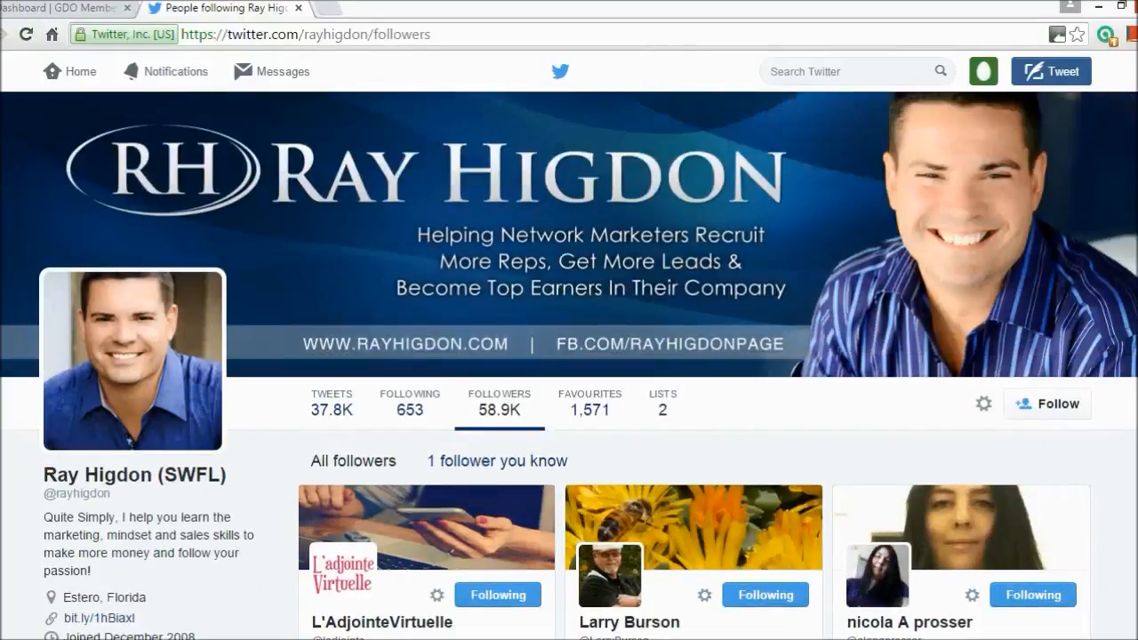
- Find the verified second influencer and open his followers list of 2.67M accounts
click(876, 70)
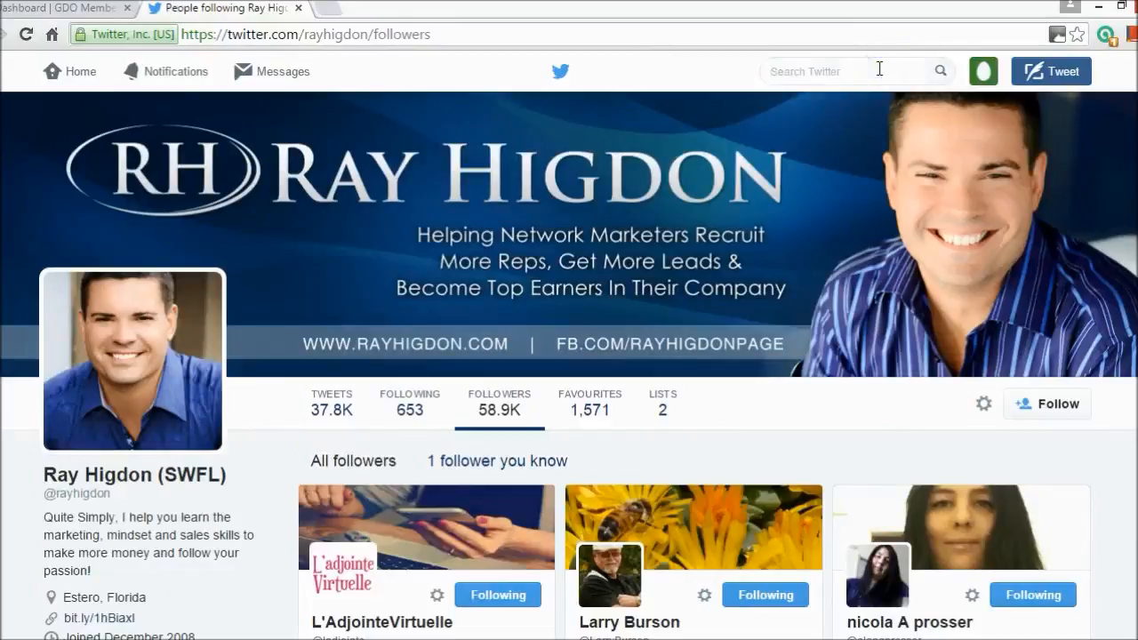
text(tin)
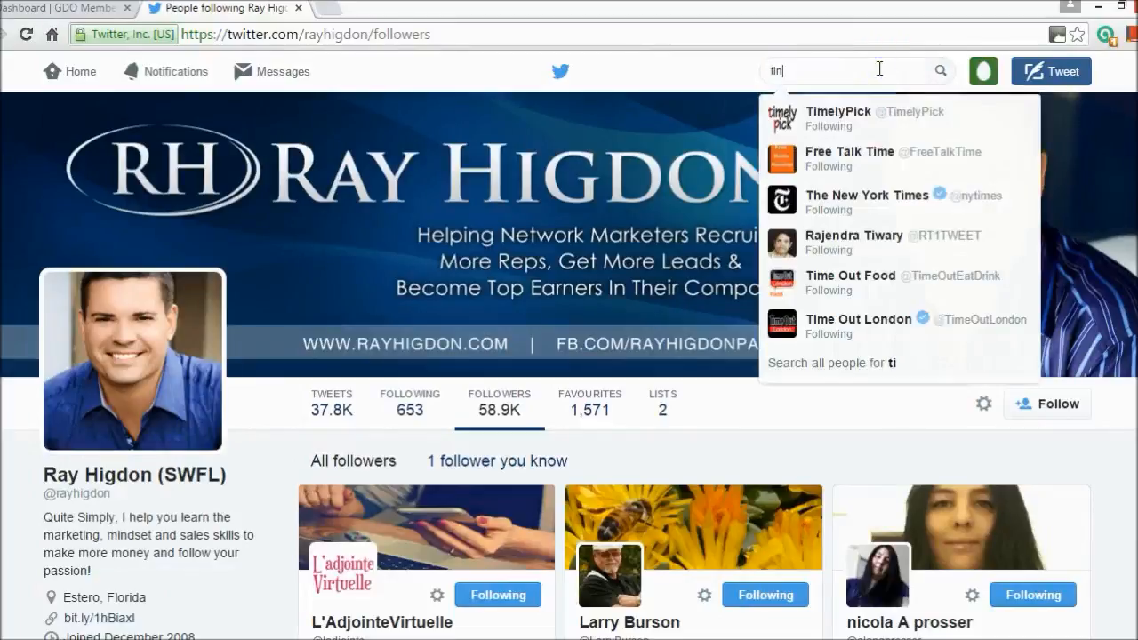
text(y)
key(BackSpace)
key(BackSpace)
key(BackSpace)
text(ony)
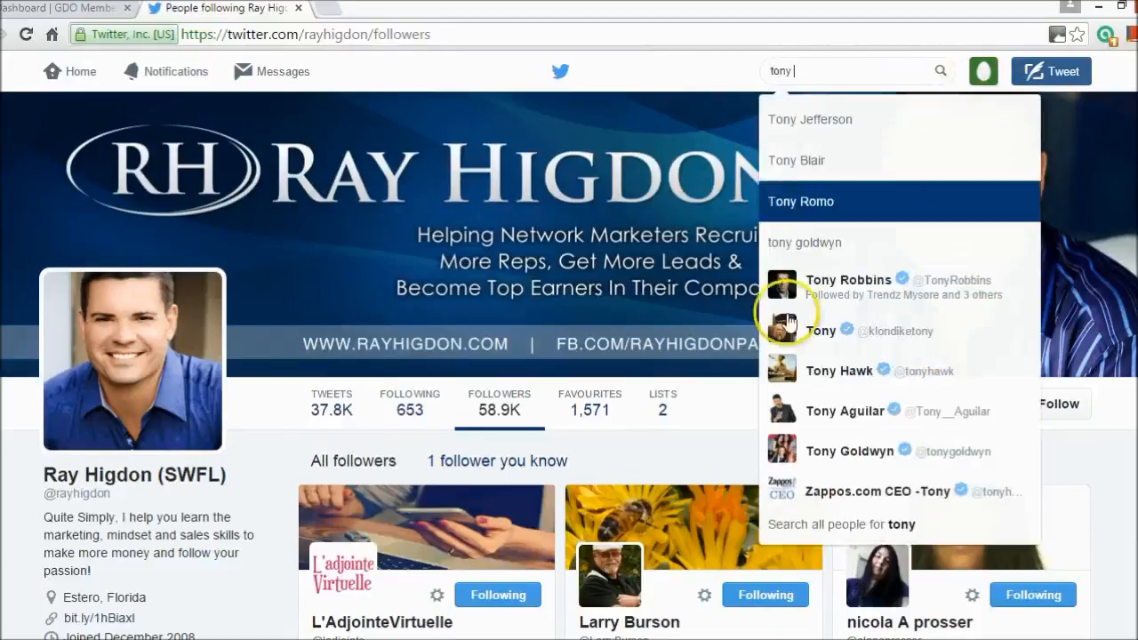
click(849, 282)
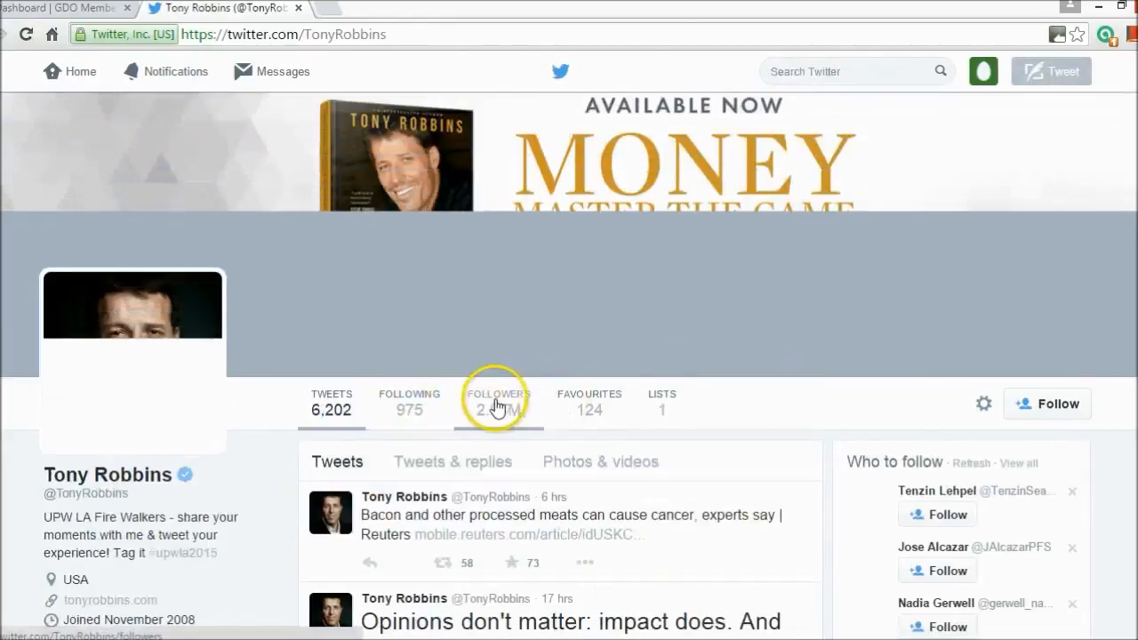
click(503, 411)
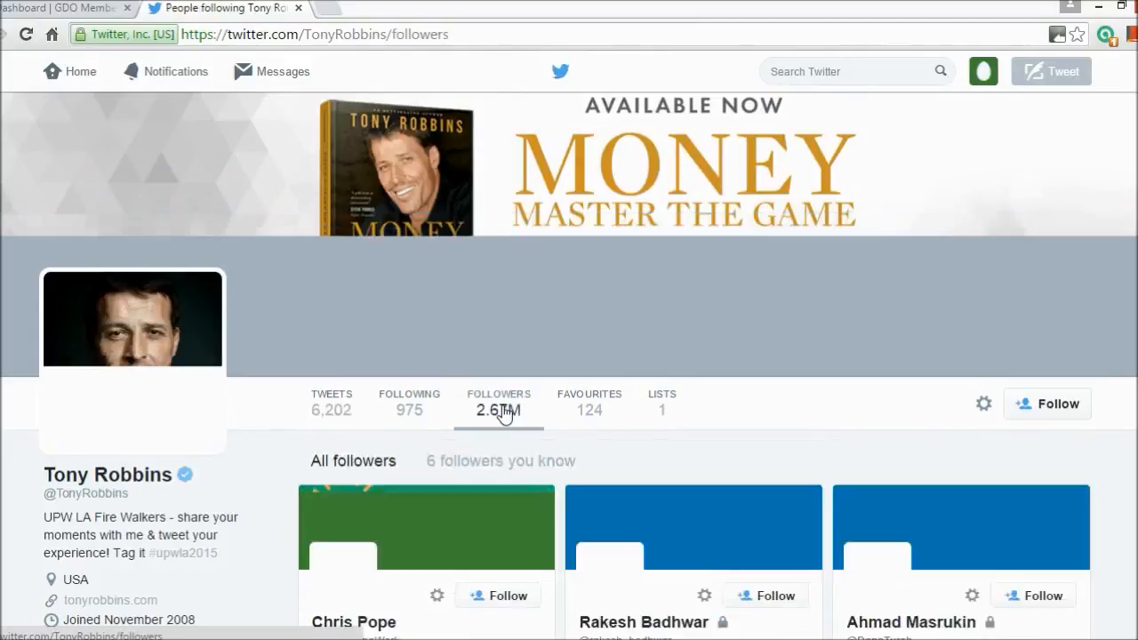
scroll(504, 414, down, 4)
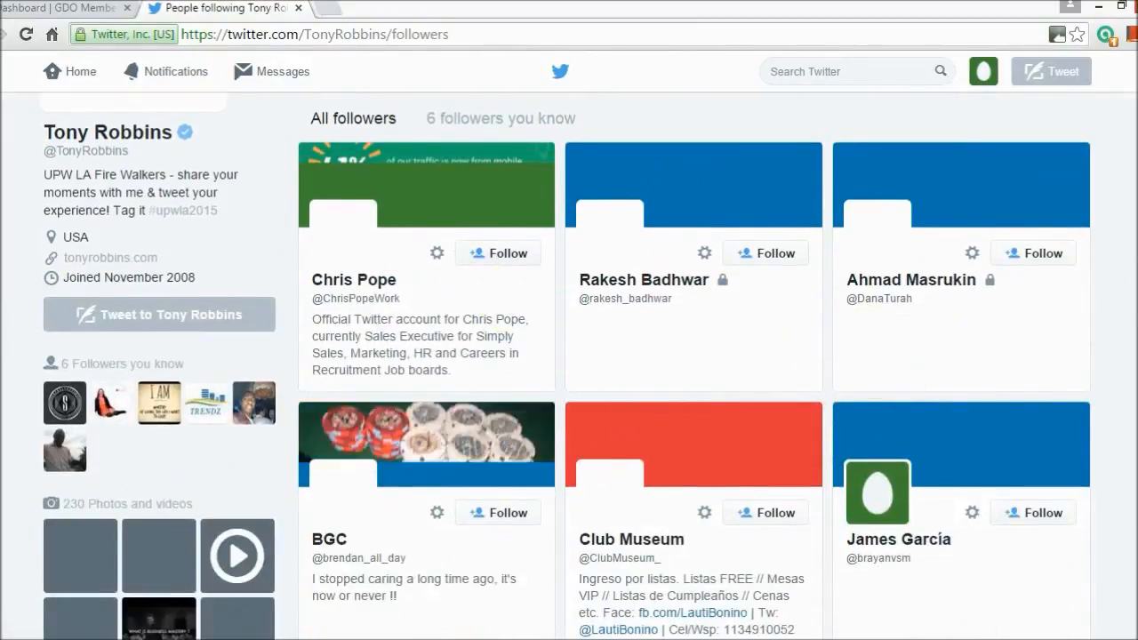
scroll(693, 364, down, 10)
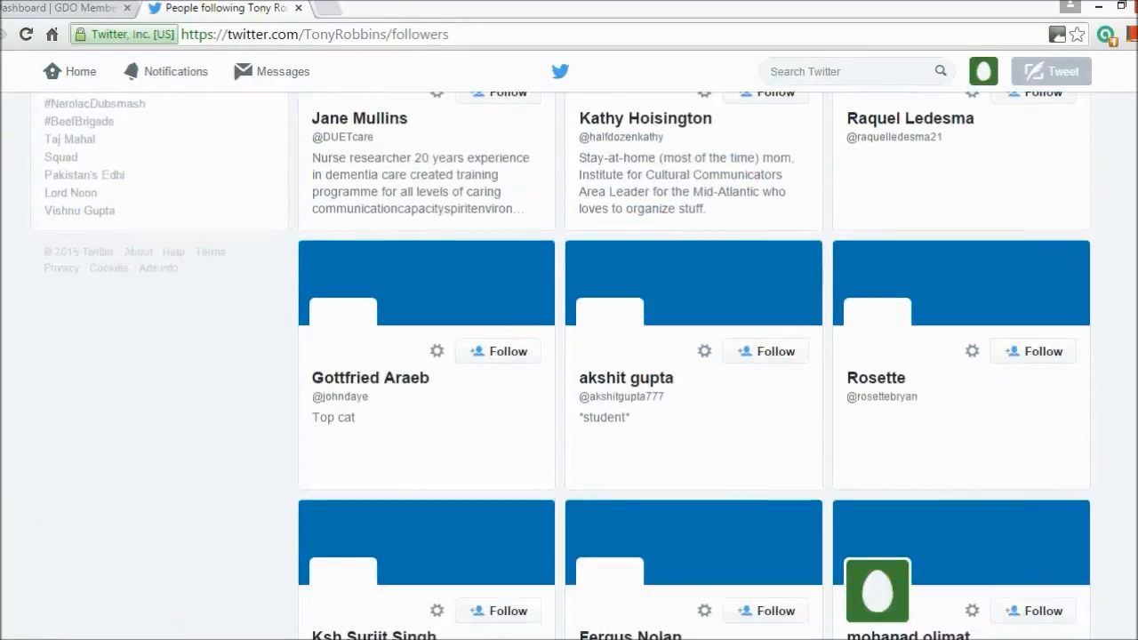
scroll(569, 365, up, 15)
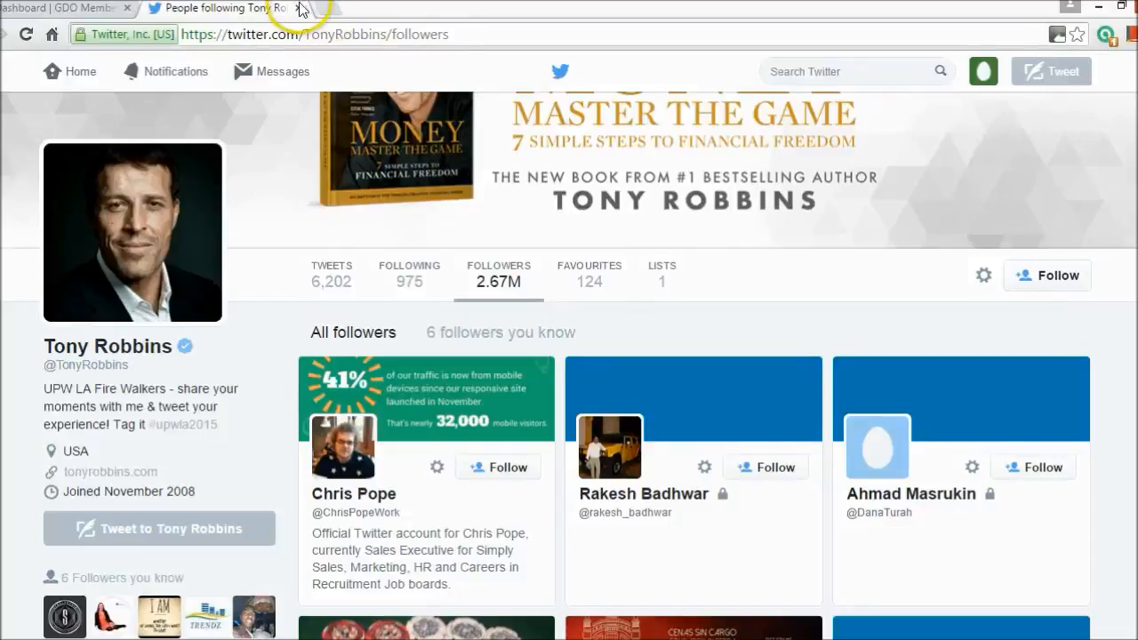
- Open the account's own Twitter profile from the avatar menu
click(73, 10)
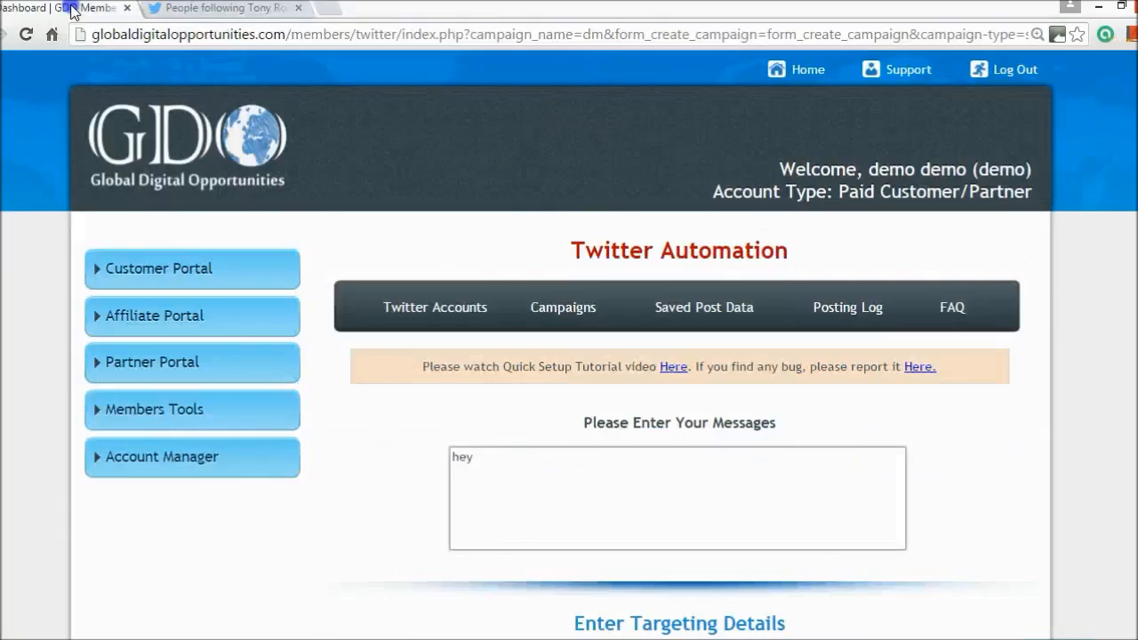
click(185, 9)
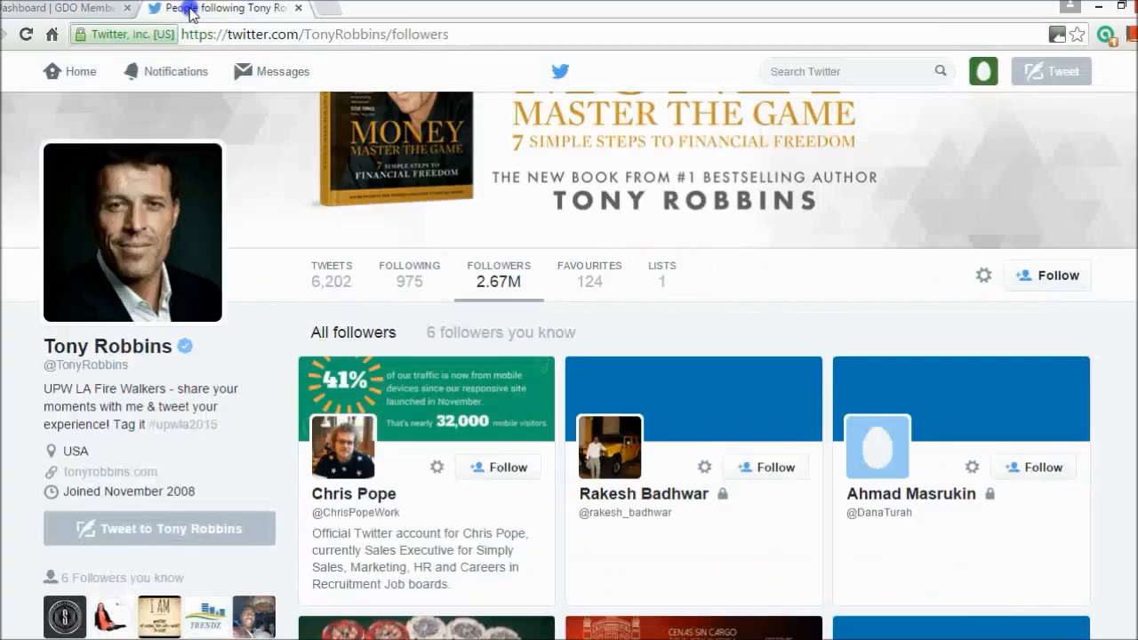
click(983, 73)
click(923, 117)
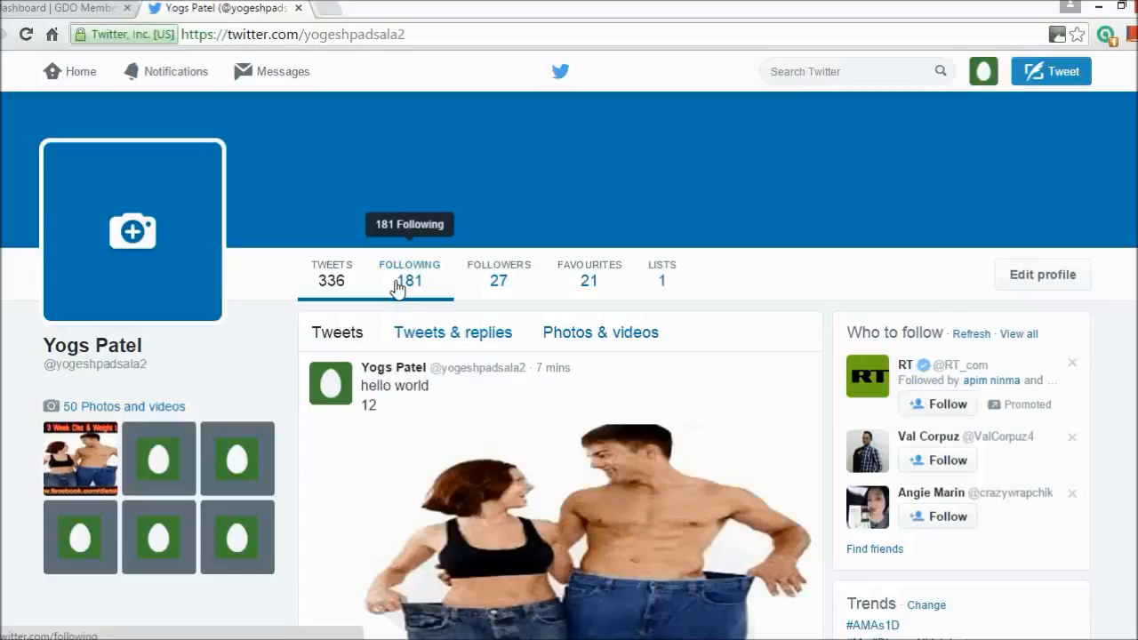
scroll(569, 364, down, 13)
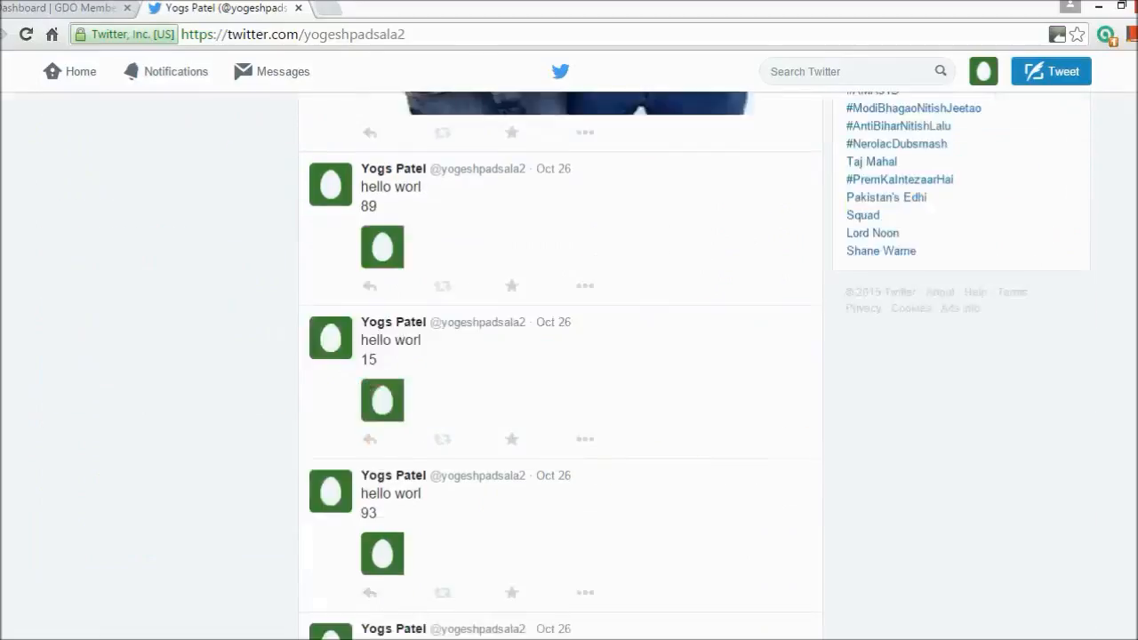
scroll(569, 365, up, 13)
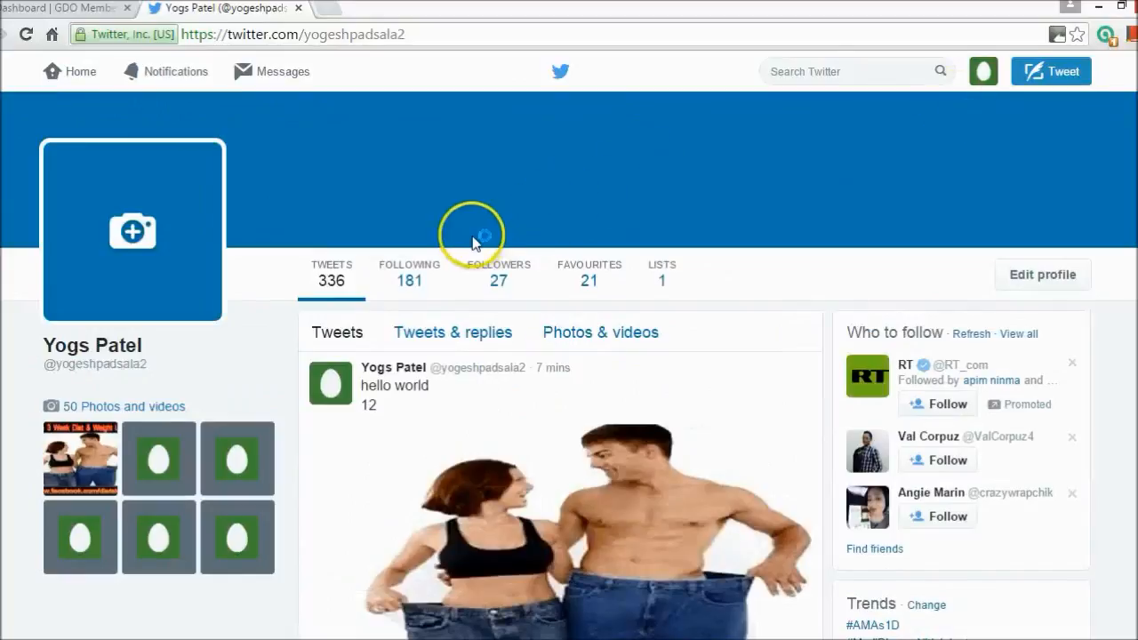
- Check the Following list for the newly followed people, then return to the GDO campaign form
click(414, 271)
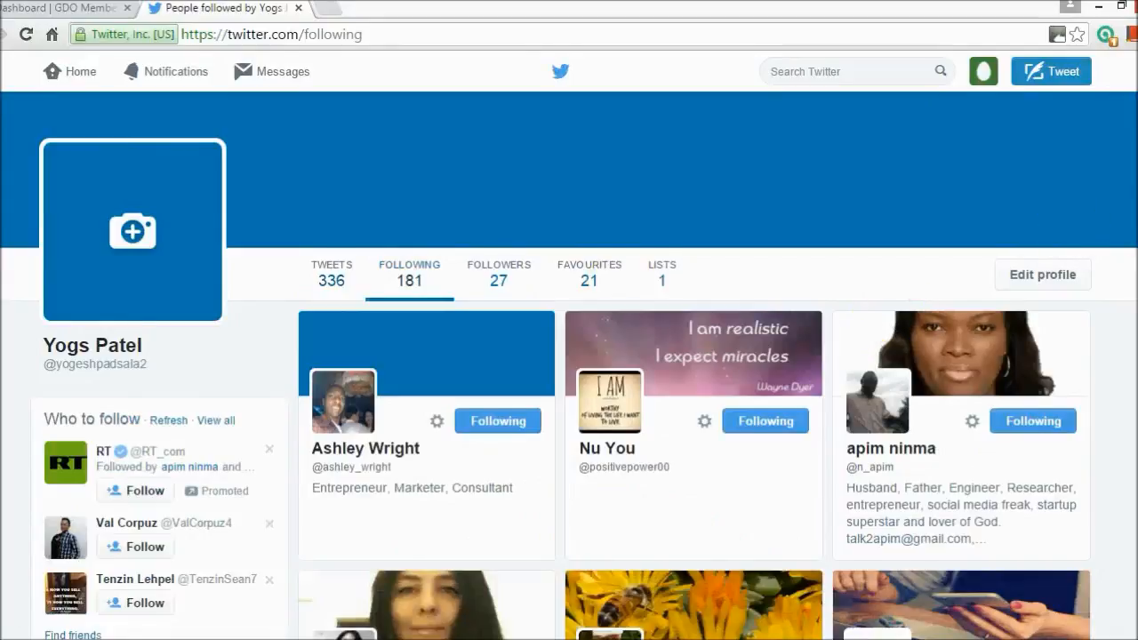
scroll(694, 364, down, 5)
scroll(693, 364, down, 6)
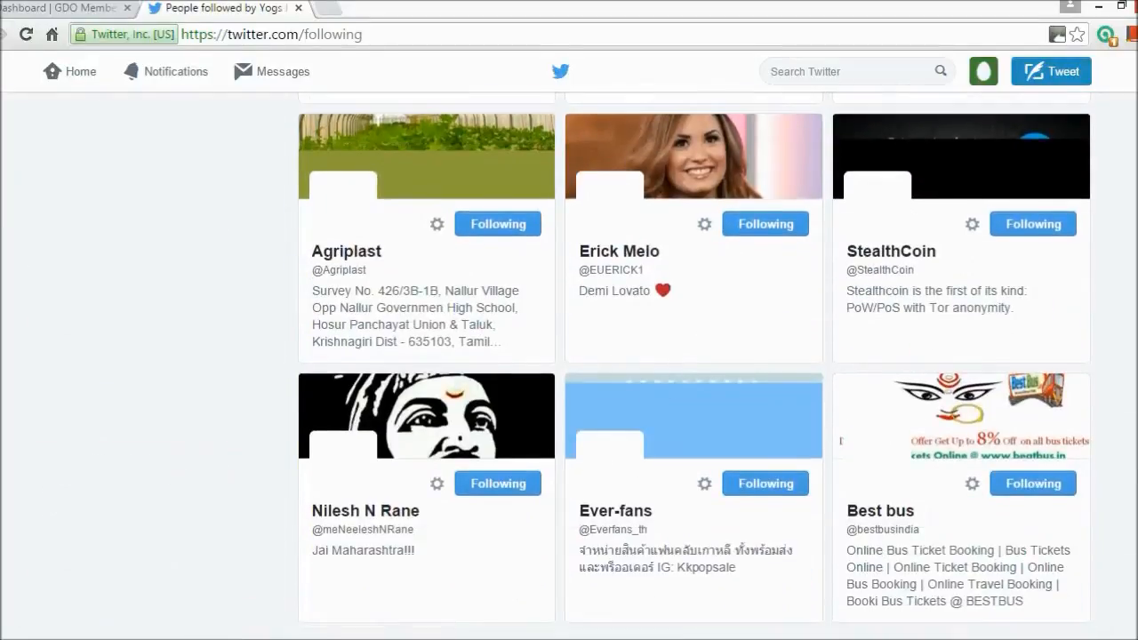
scroll(694, 365, down, 1)
scroll(694, 364, up, 15)
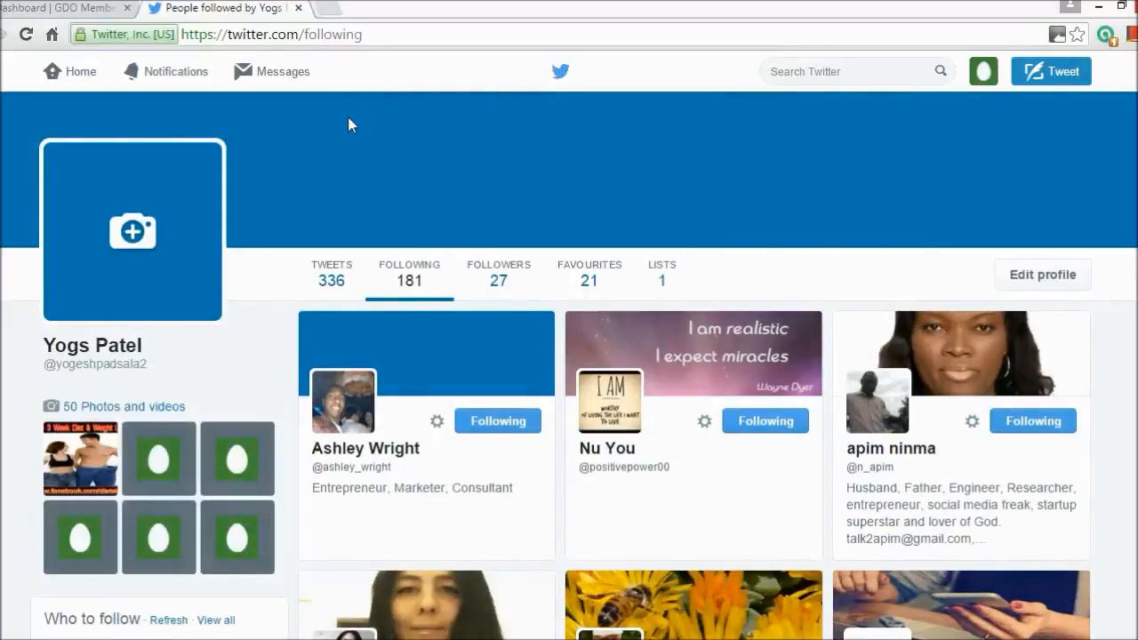
click(89, 11)
click(646, 331)
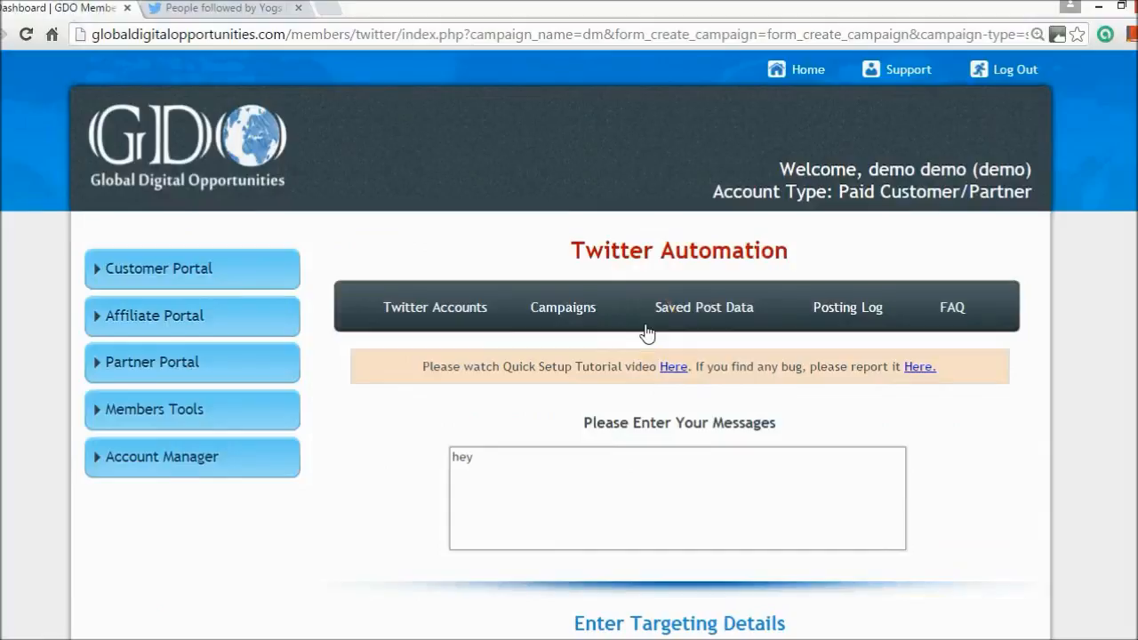
click(174, 268)
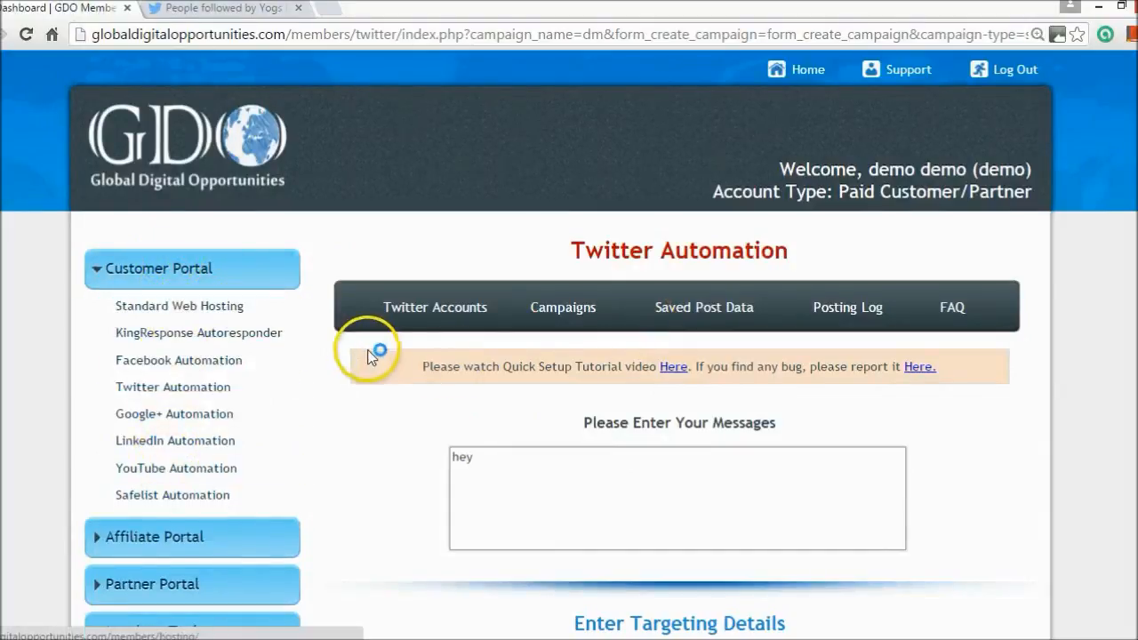
click(159, 262)
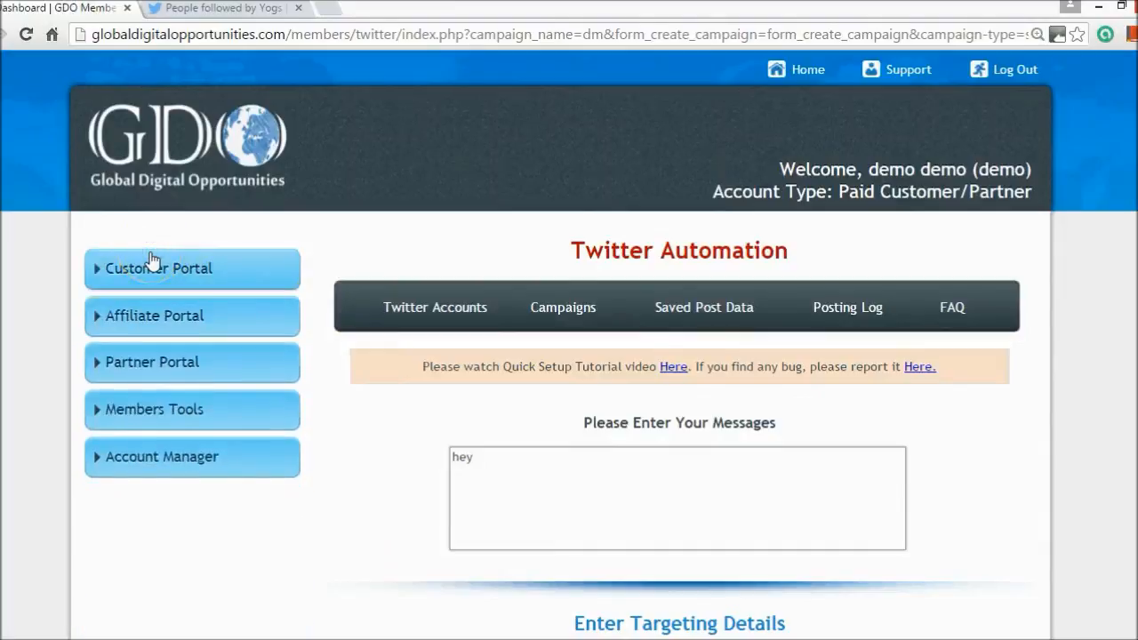